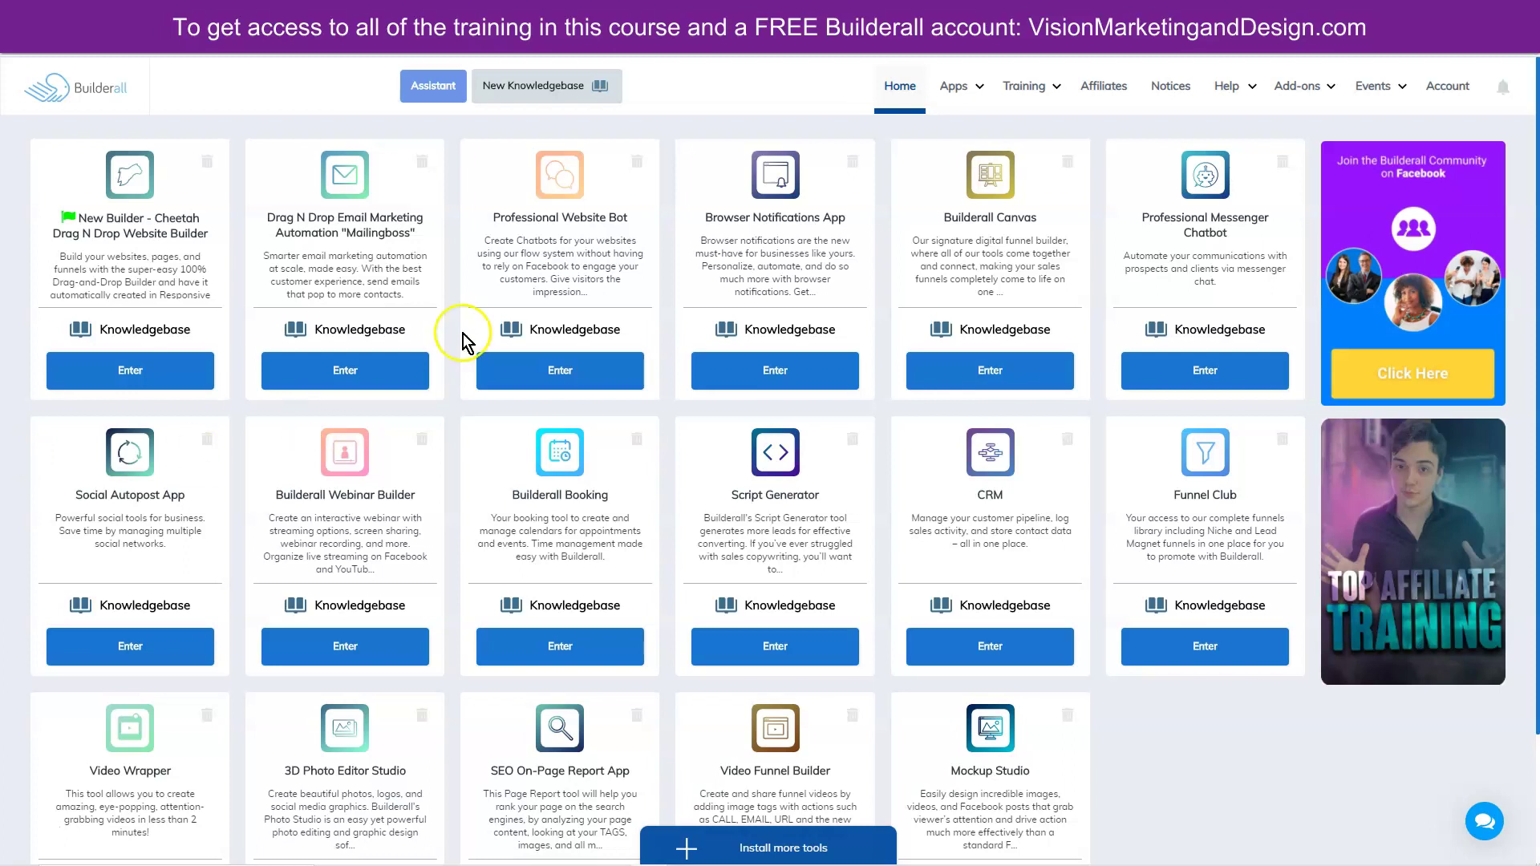
Open the MailingBoss email marketing tool, create a new workflow named Sales Funnel and save it.
left_click(343, 373)
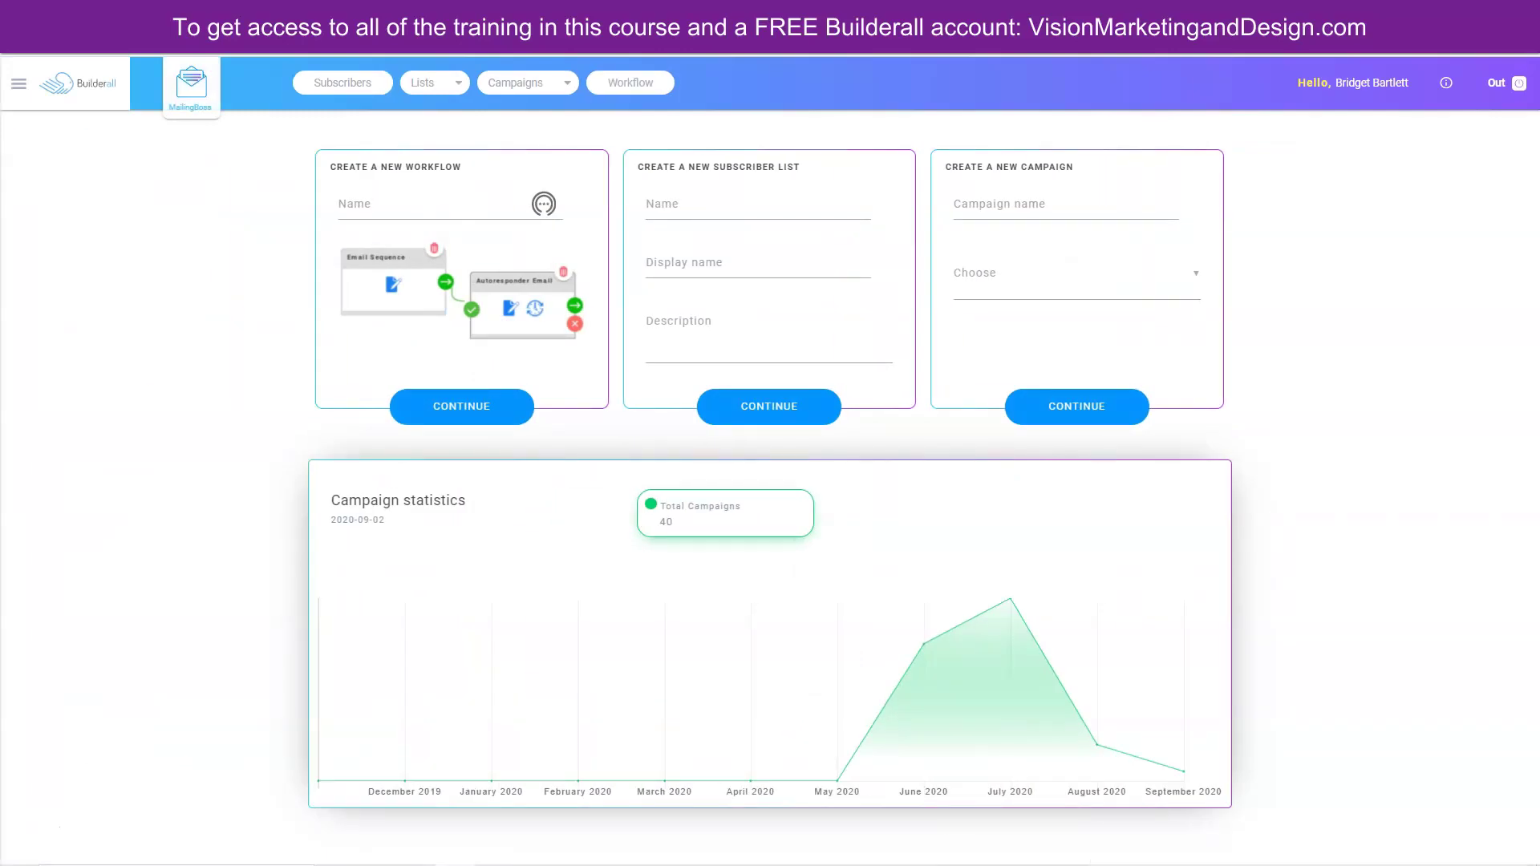
left_click(389, 204)
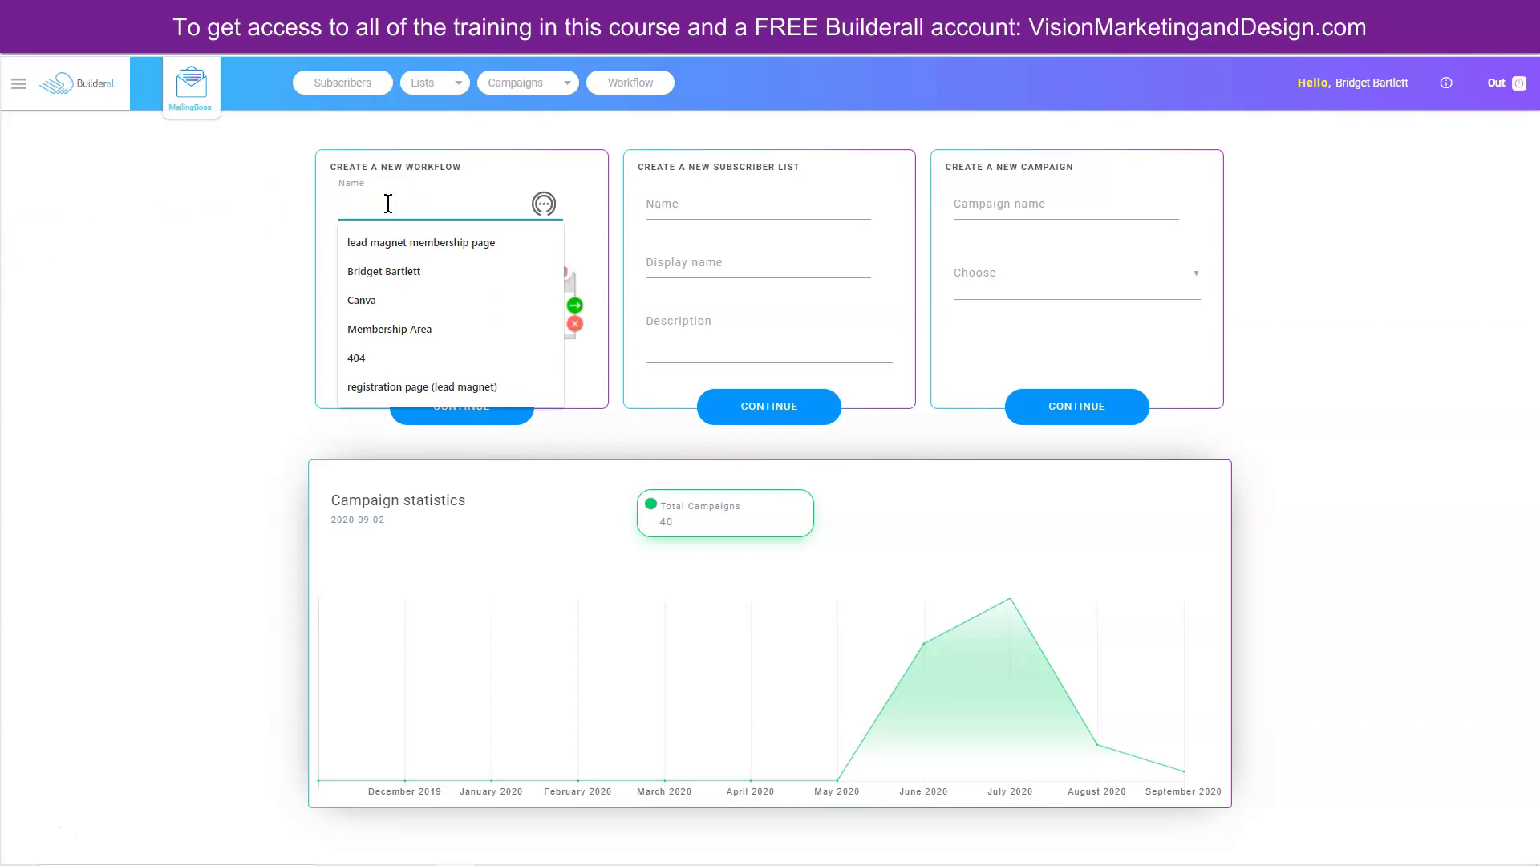
type("Sales Funnel")
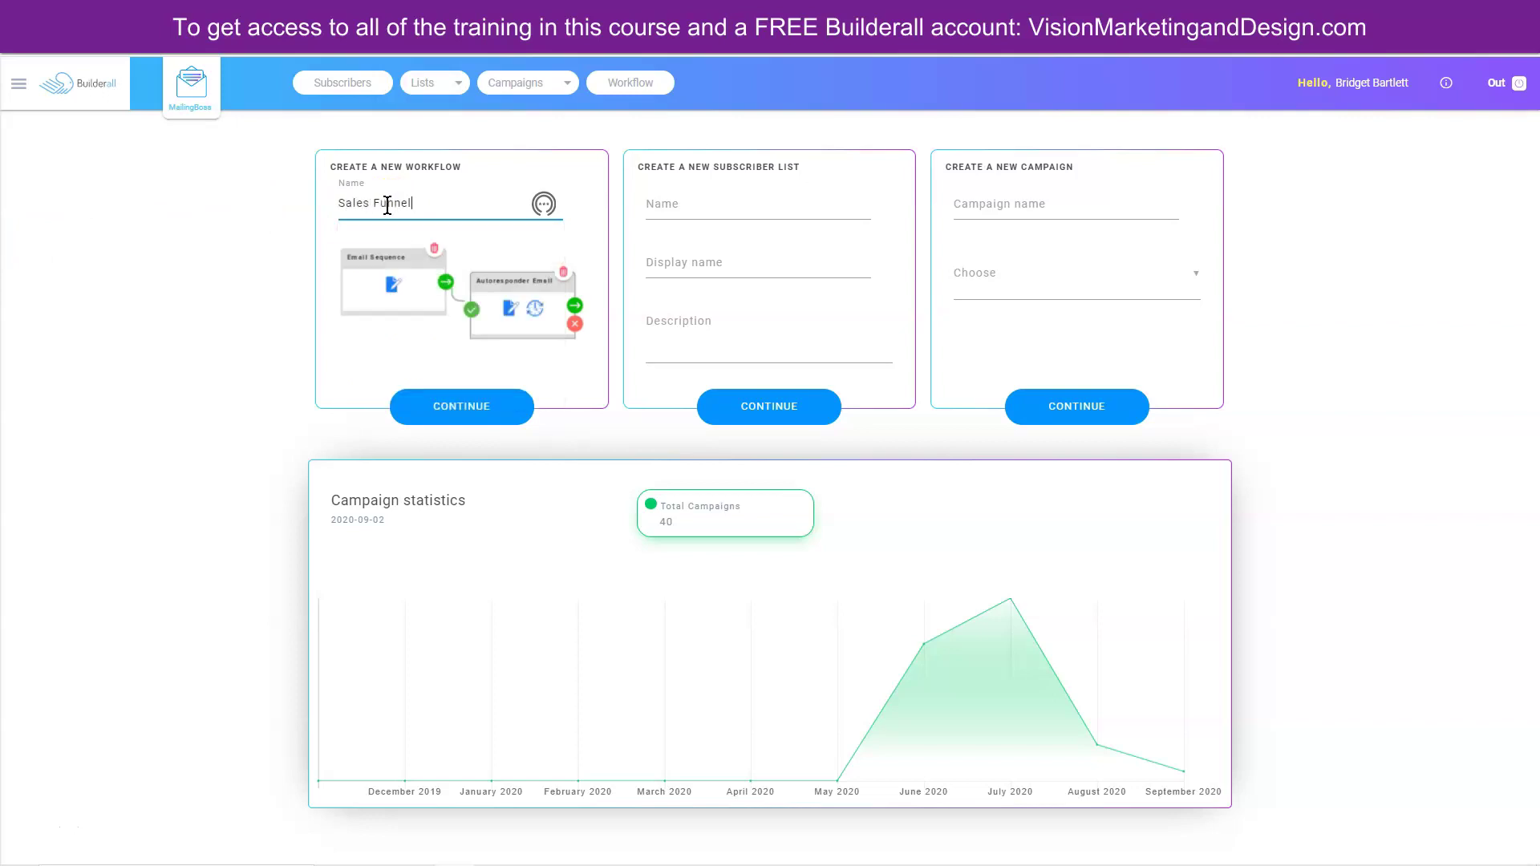
left_click(454, 410)
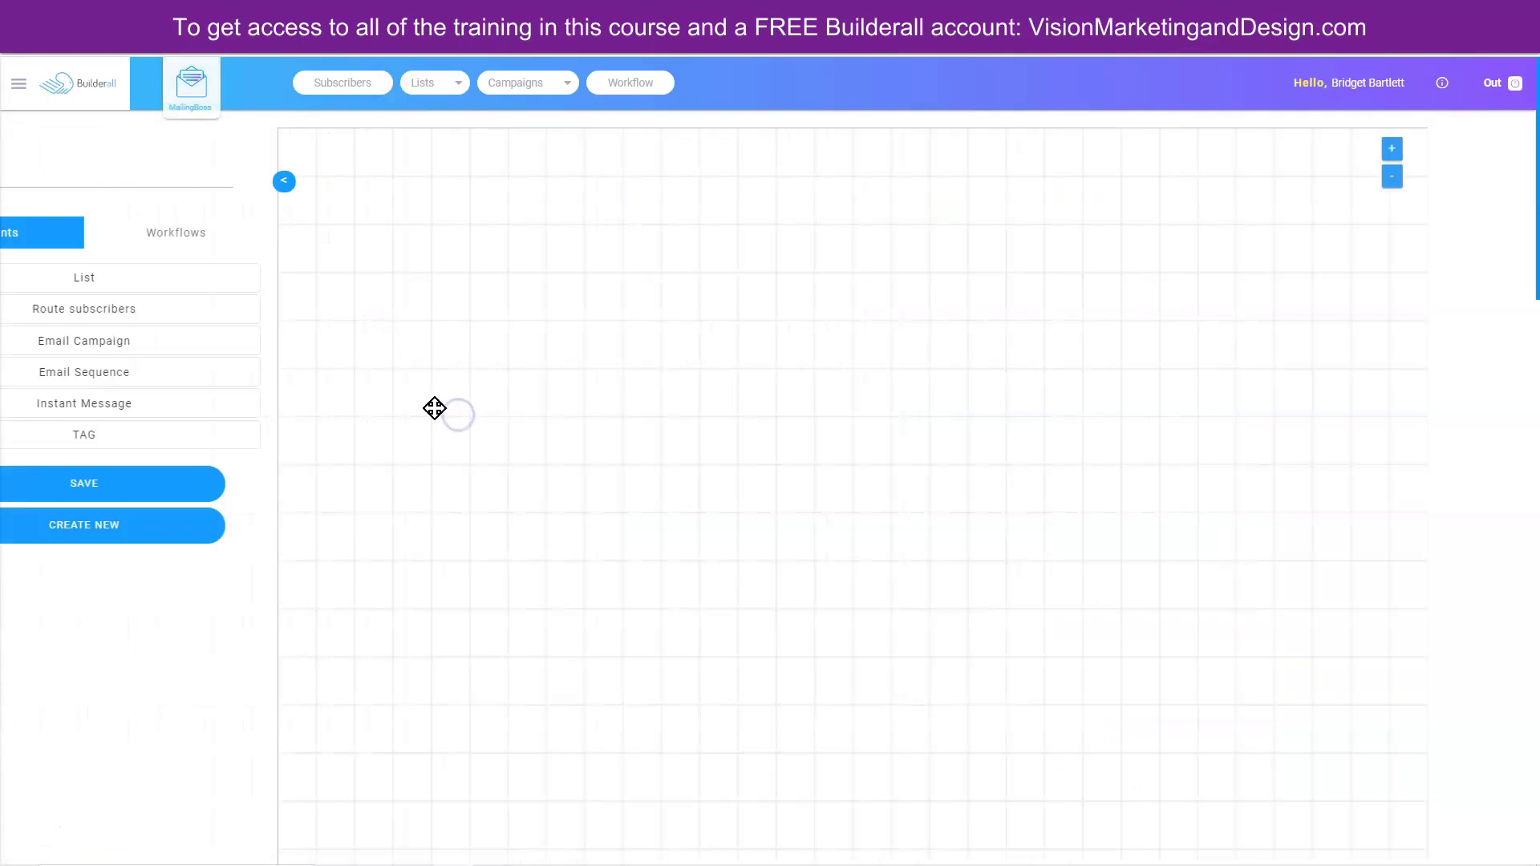
left_click(199, 481)
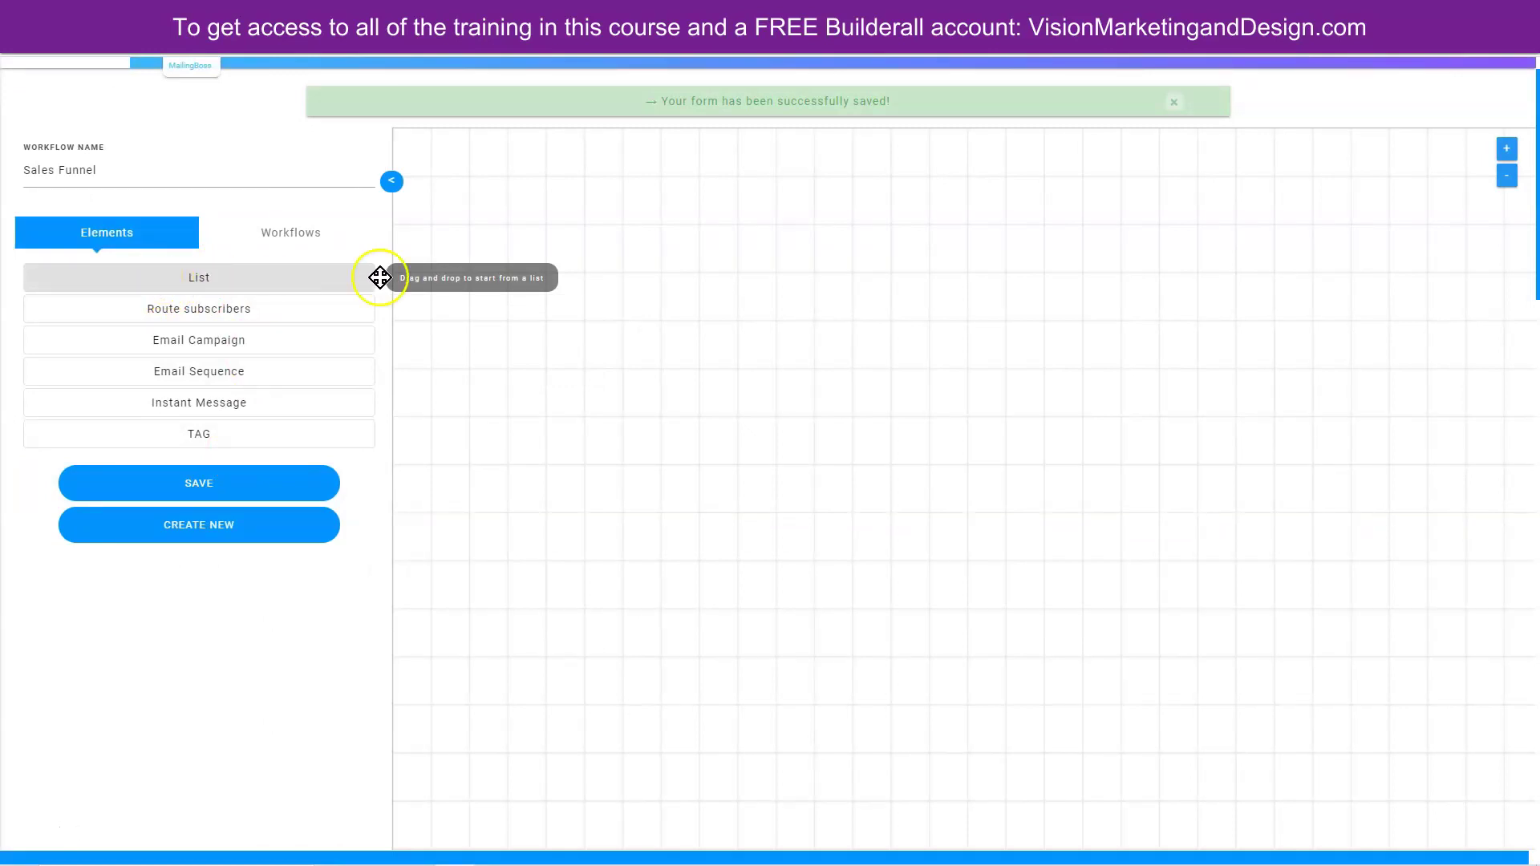
Add a List element to the workflow canvas, open its configuration and check the lists available to select.
left_click_drag(380, 277, 801, 224)
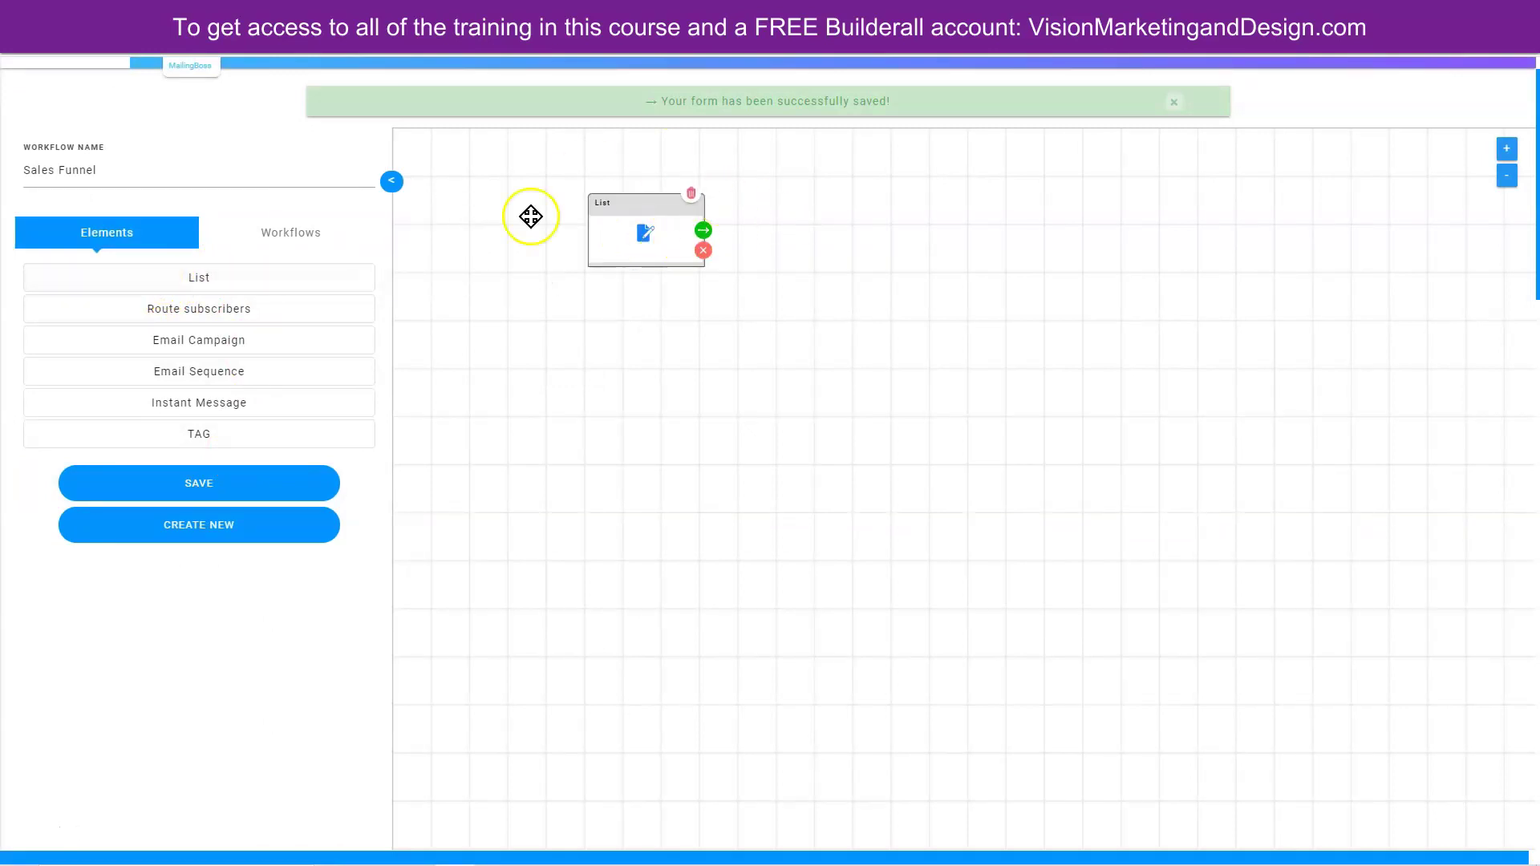
left_click(643, 236)
left_click(605, 195)
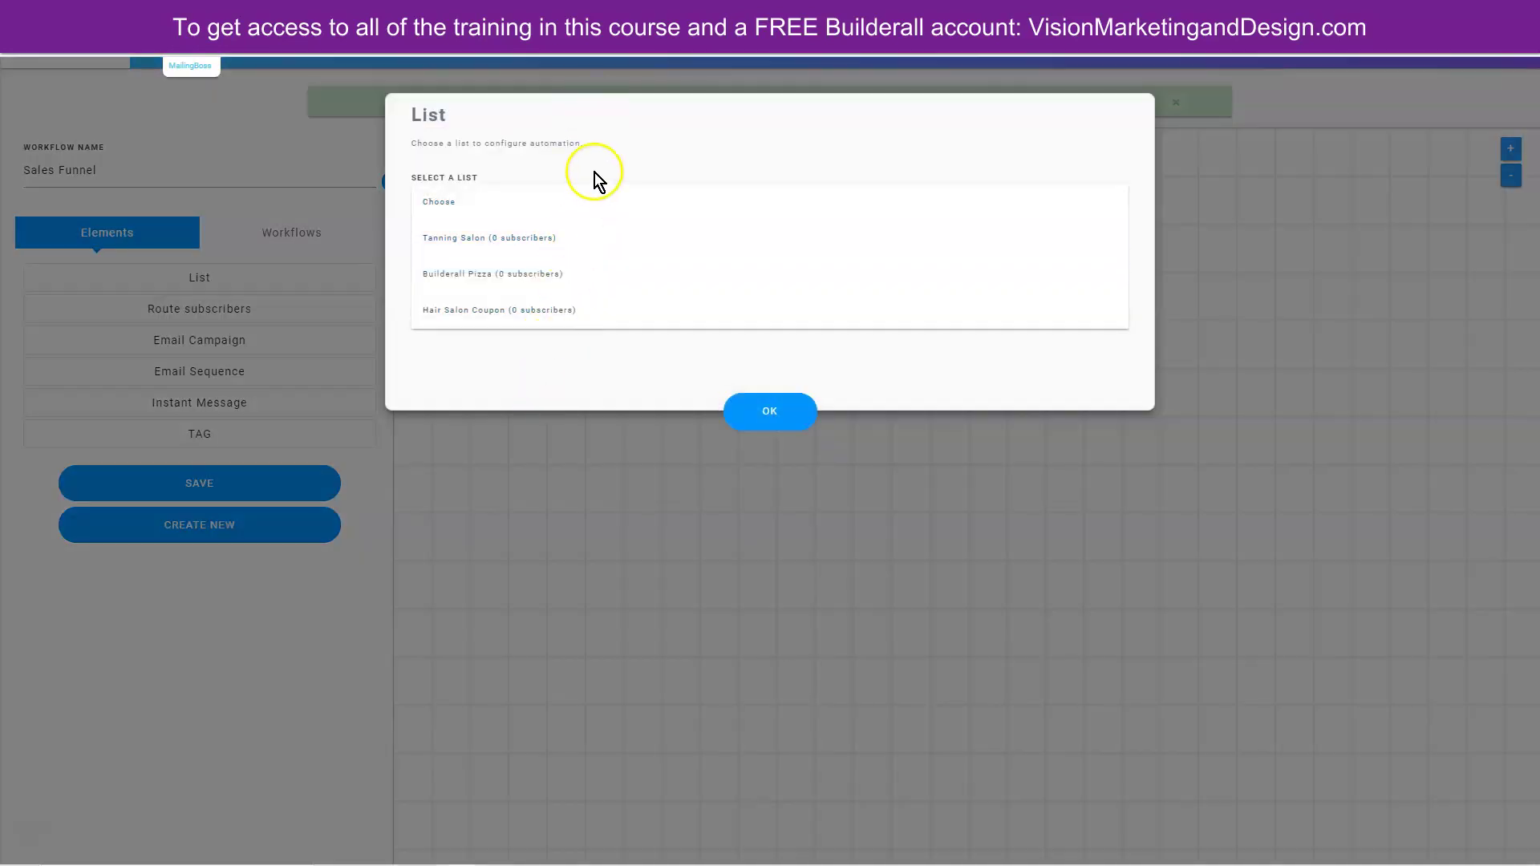
left_click(622, 149)
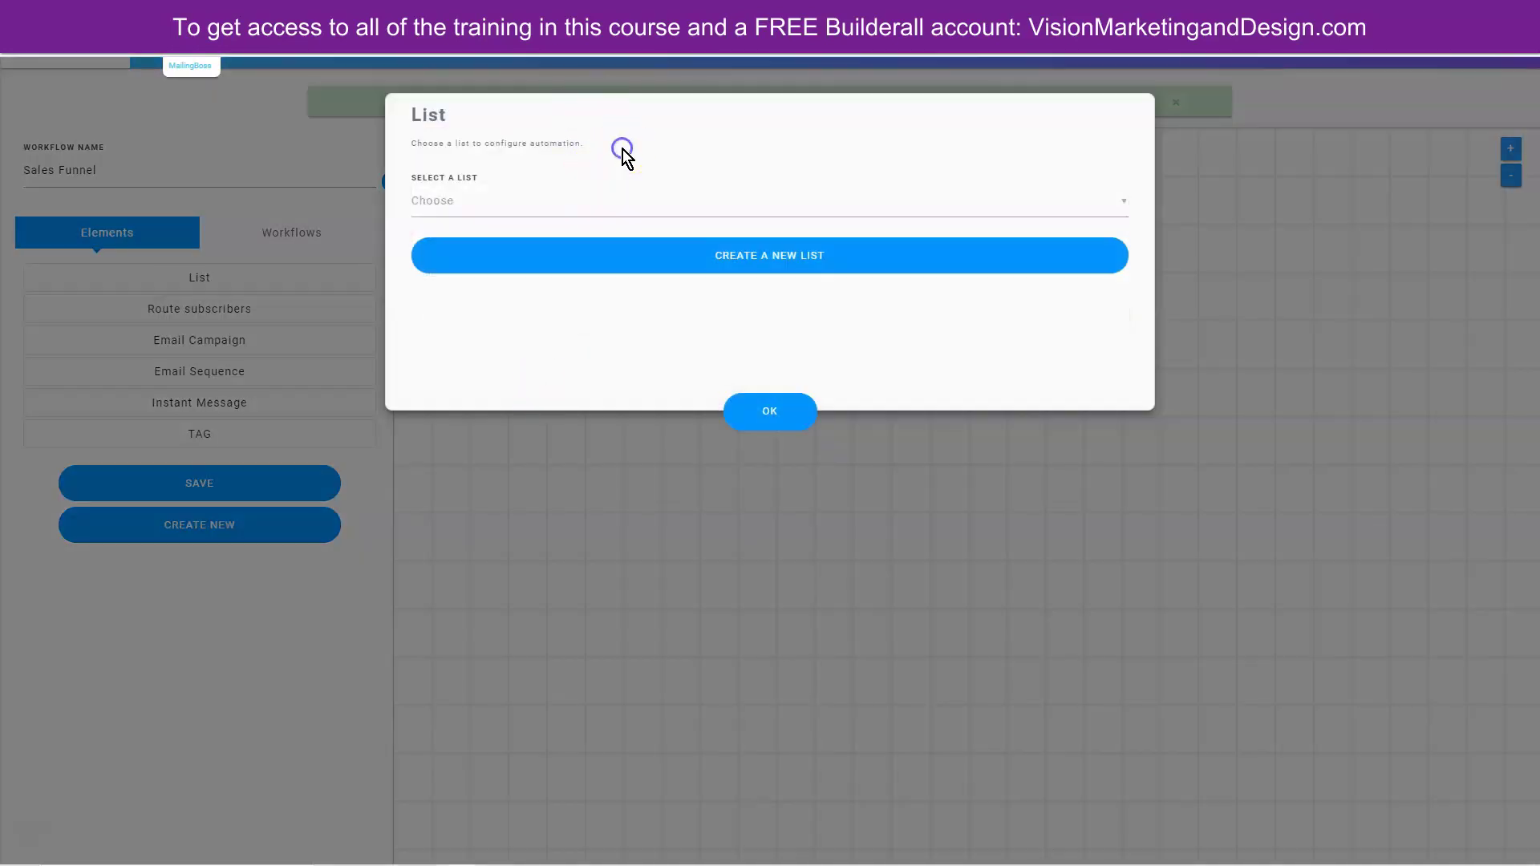
Start a new subscriber list with Upsell Downsell Funnel as its name, display name and description.
left_click(778, 261)
left_click(513, 177)
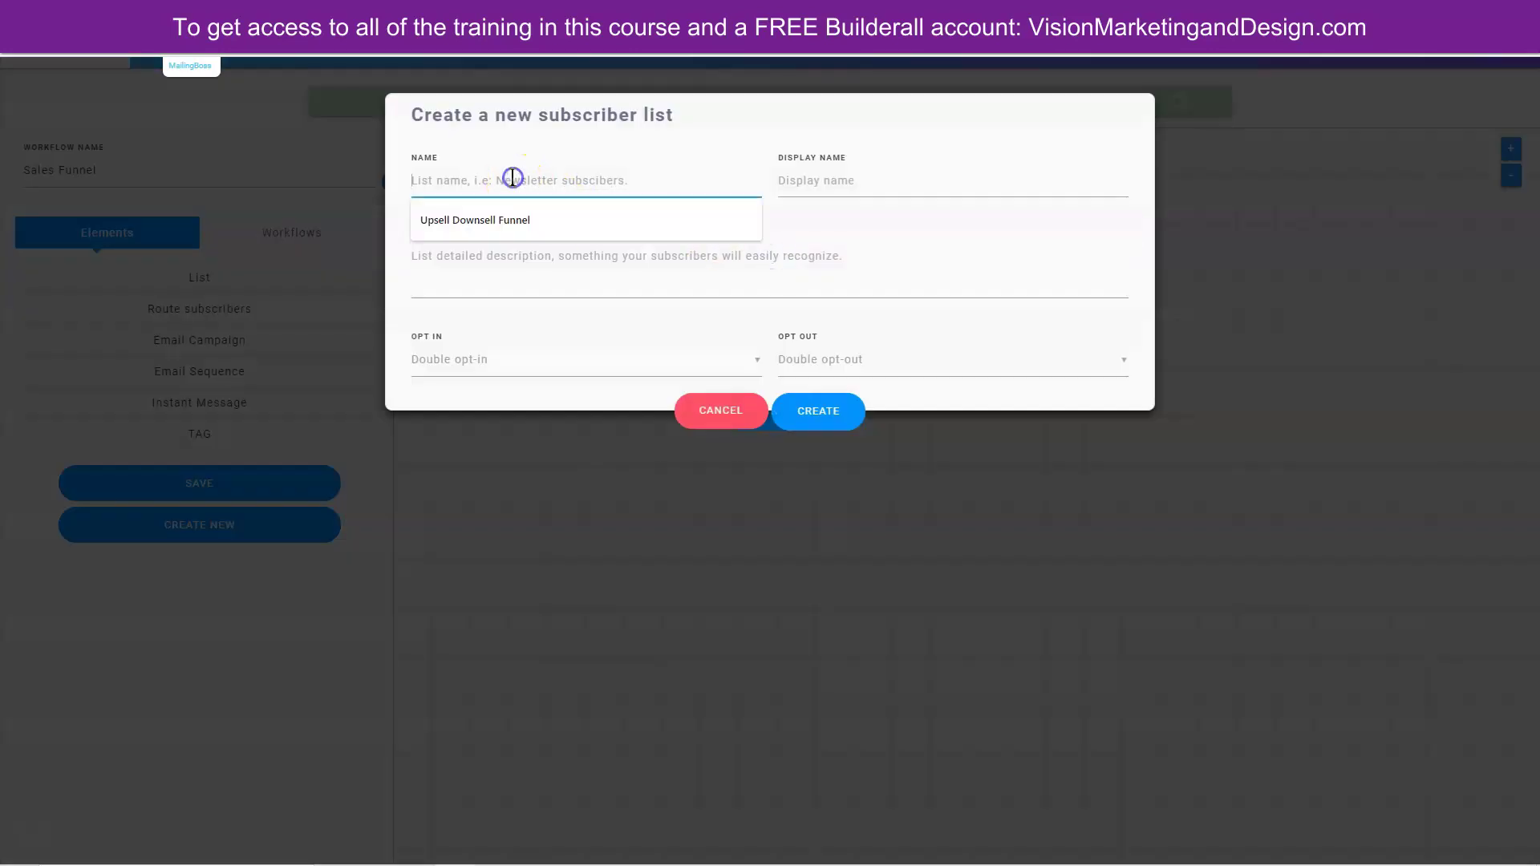
left_click(514, 221)
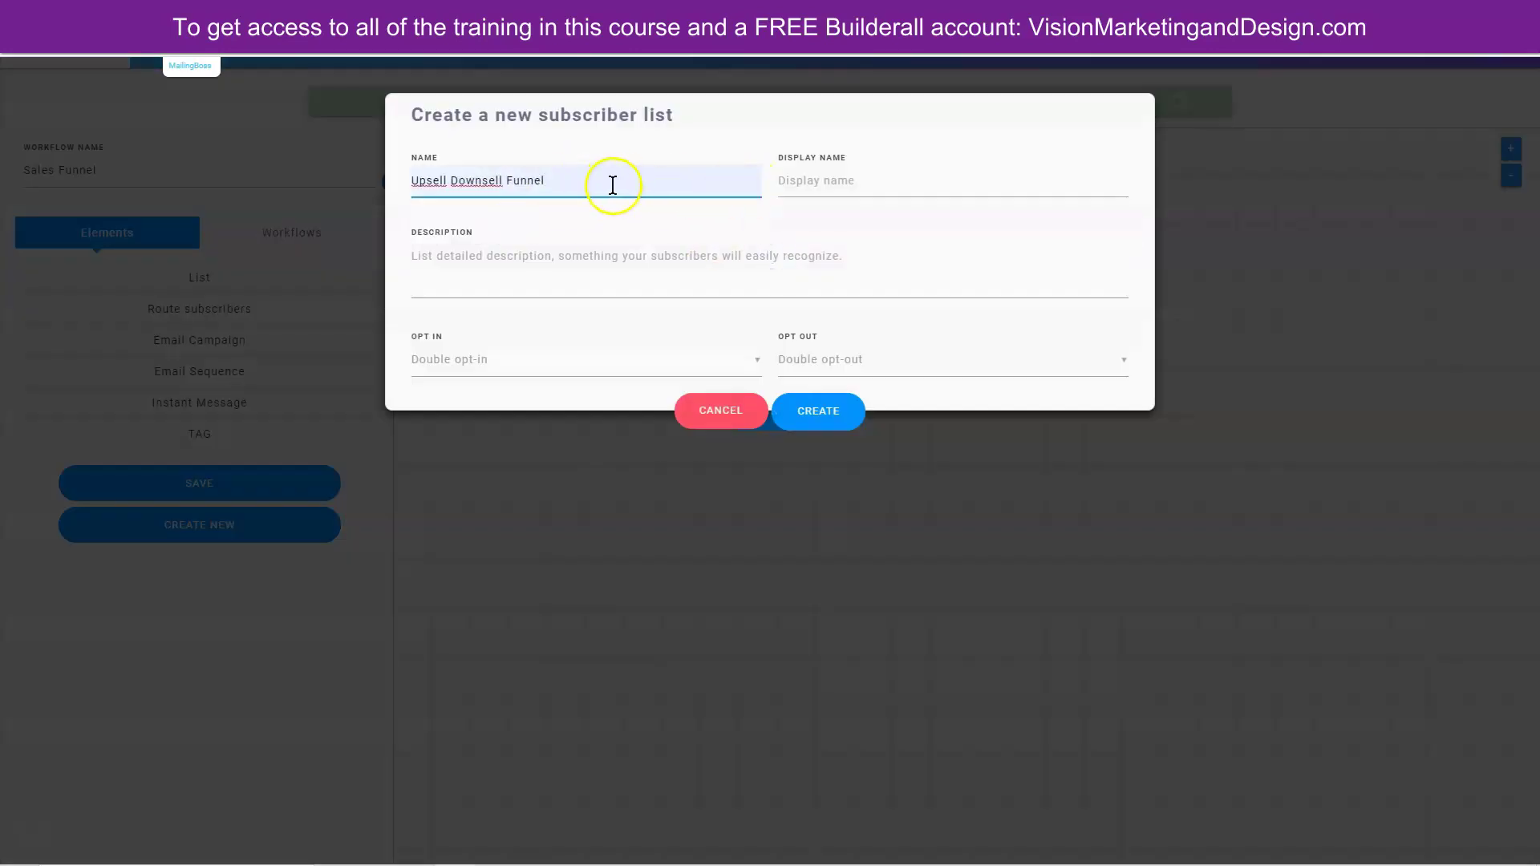
left_click_drag(612, 186, 409, 181)
right_click(441, 186)
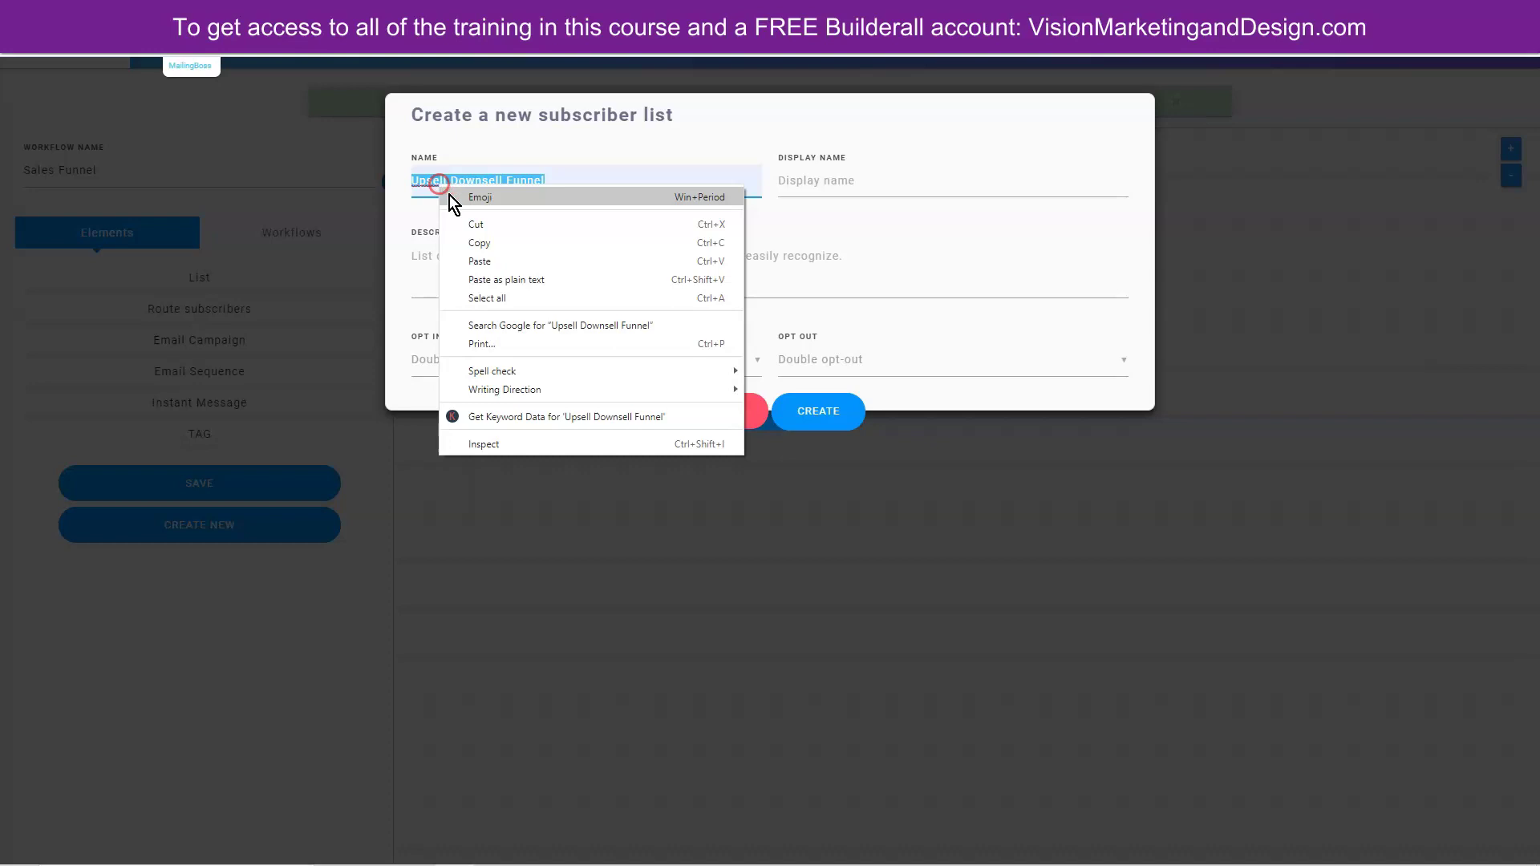
left_click(473, 243)
left_click(868, 180)
key("ctrl+v")
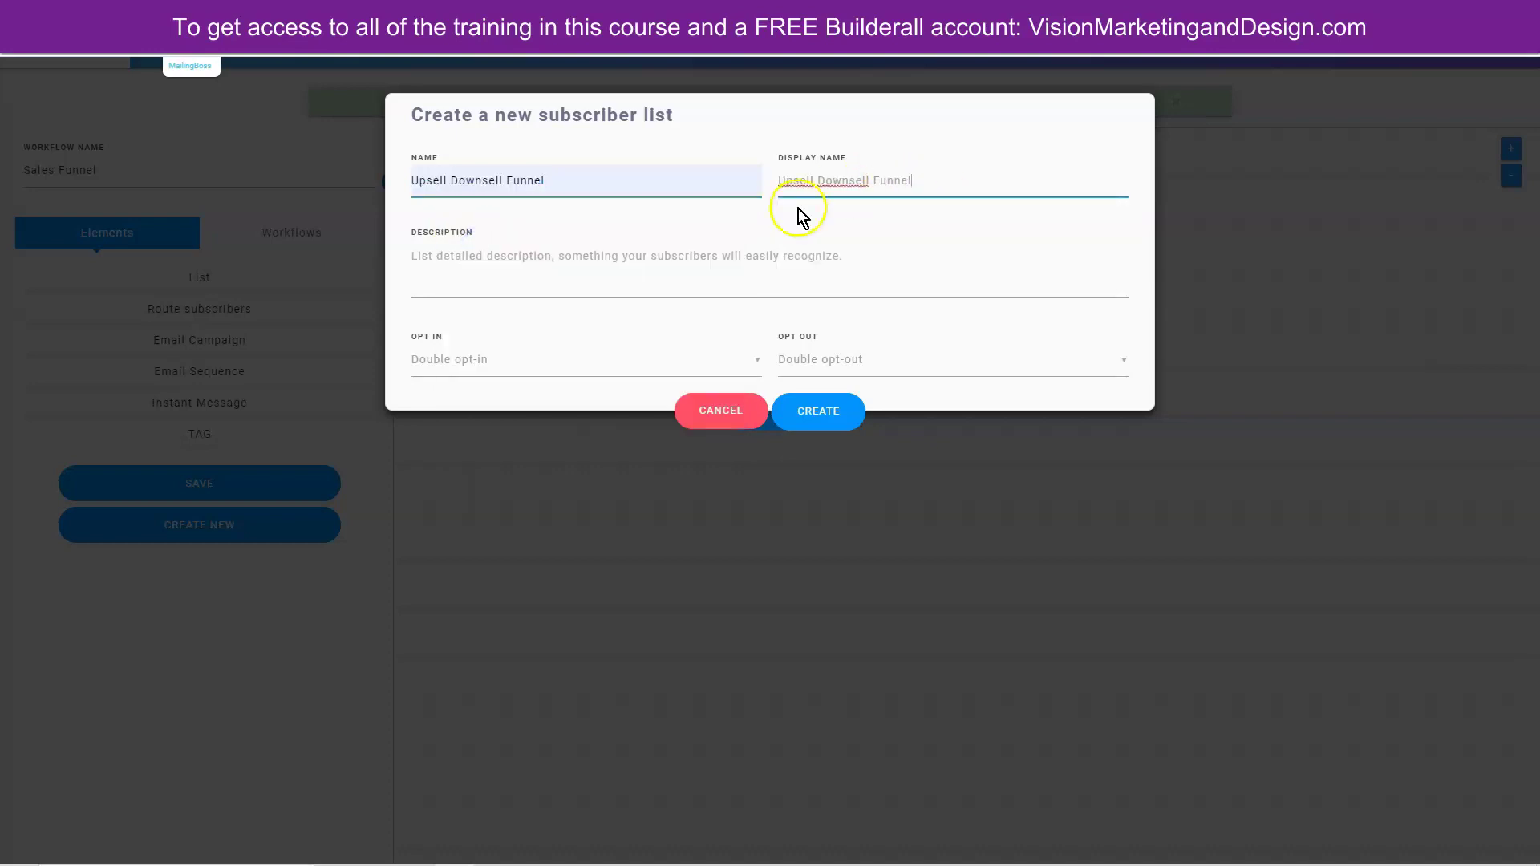
left_click(555, 255)
key("ctrl+v")
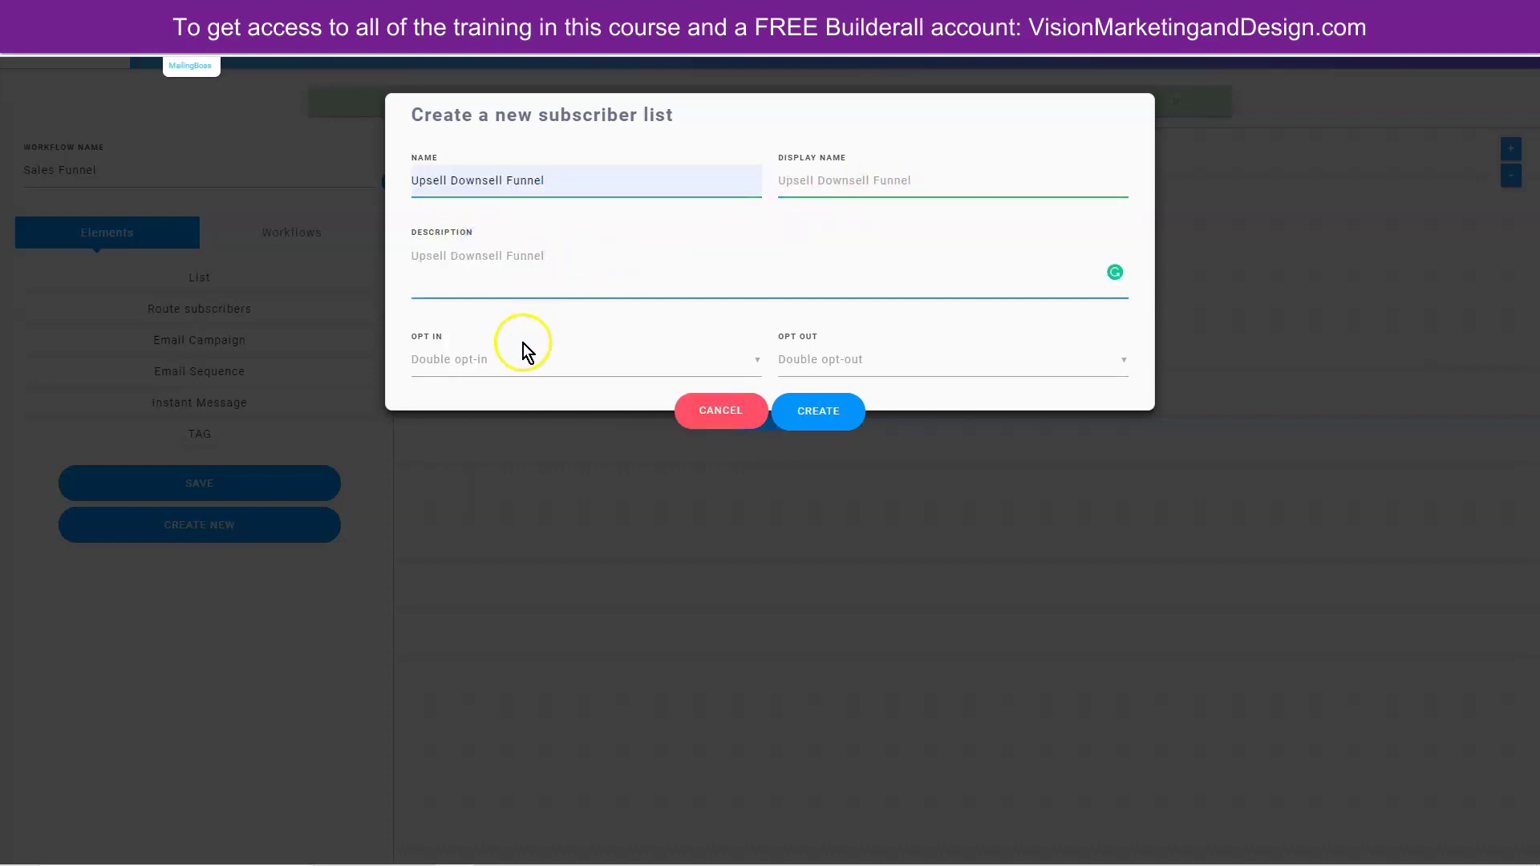
Choose Double opt-in for the new subscriber list and create it.
left_click(467, 361)
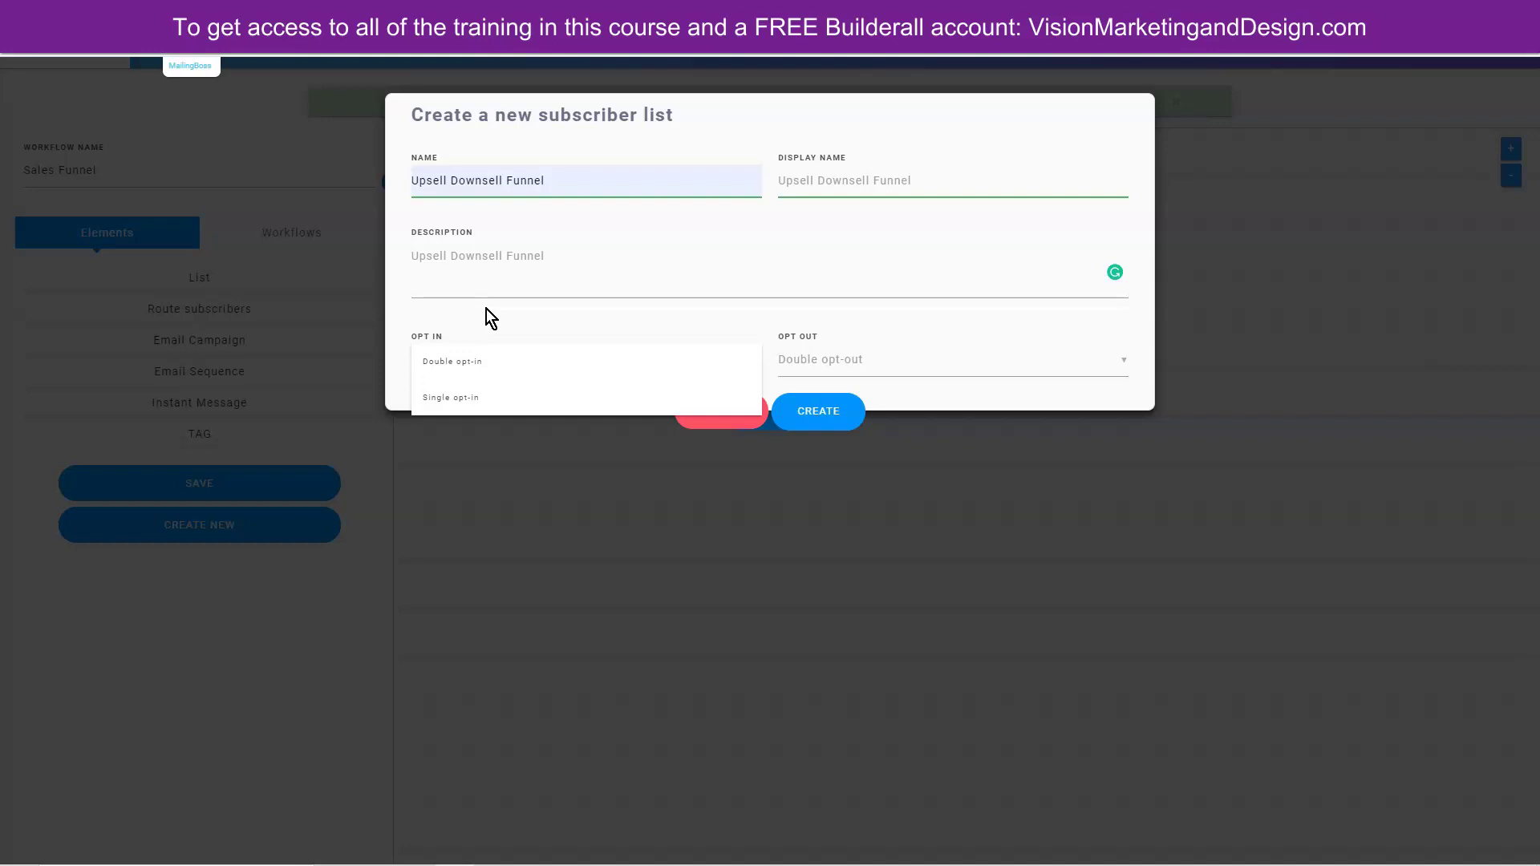
left_click(478, 358)
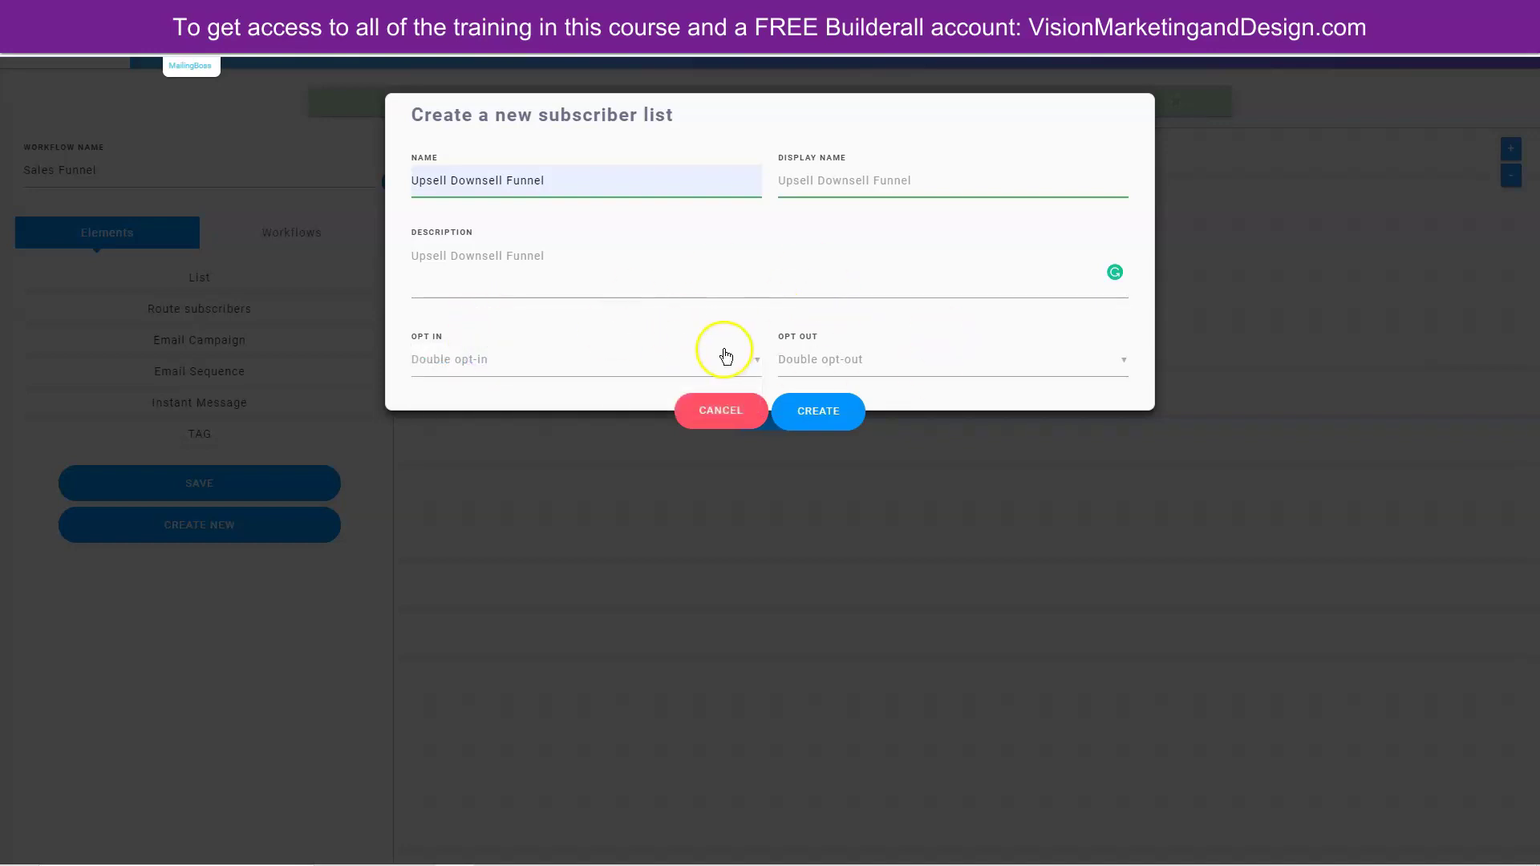
left_click(824, 413)
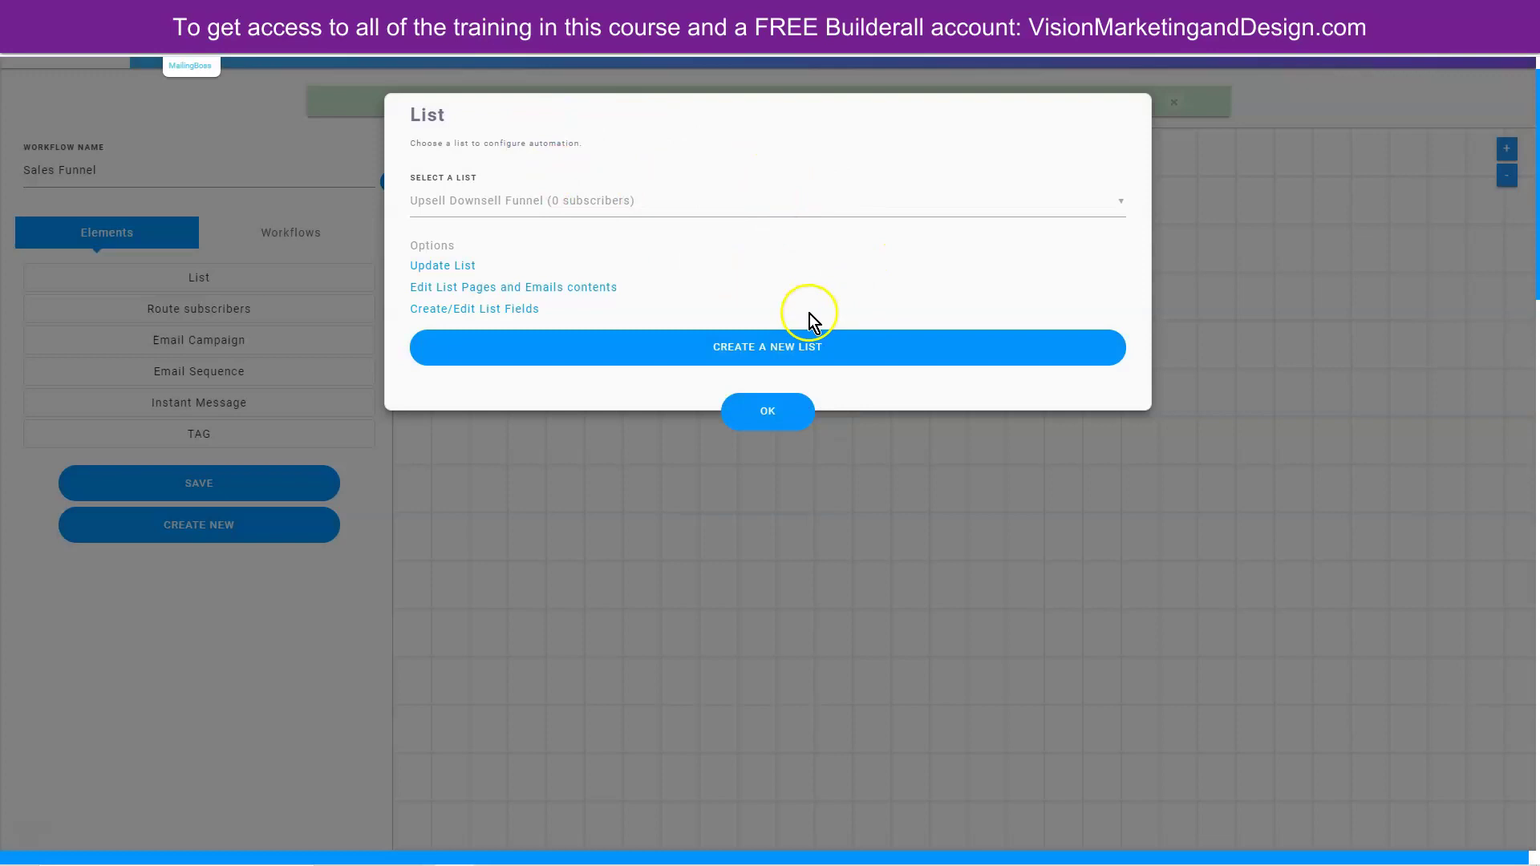
Open the new list's update page and, in its advanced settings, keep subscriber approval set to No.
left_click(463, 267)
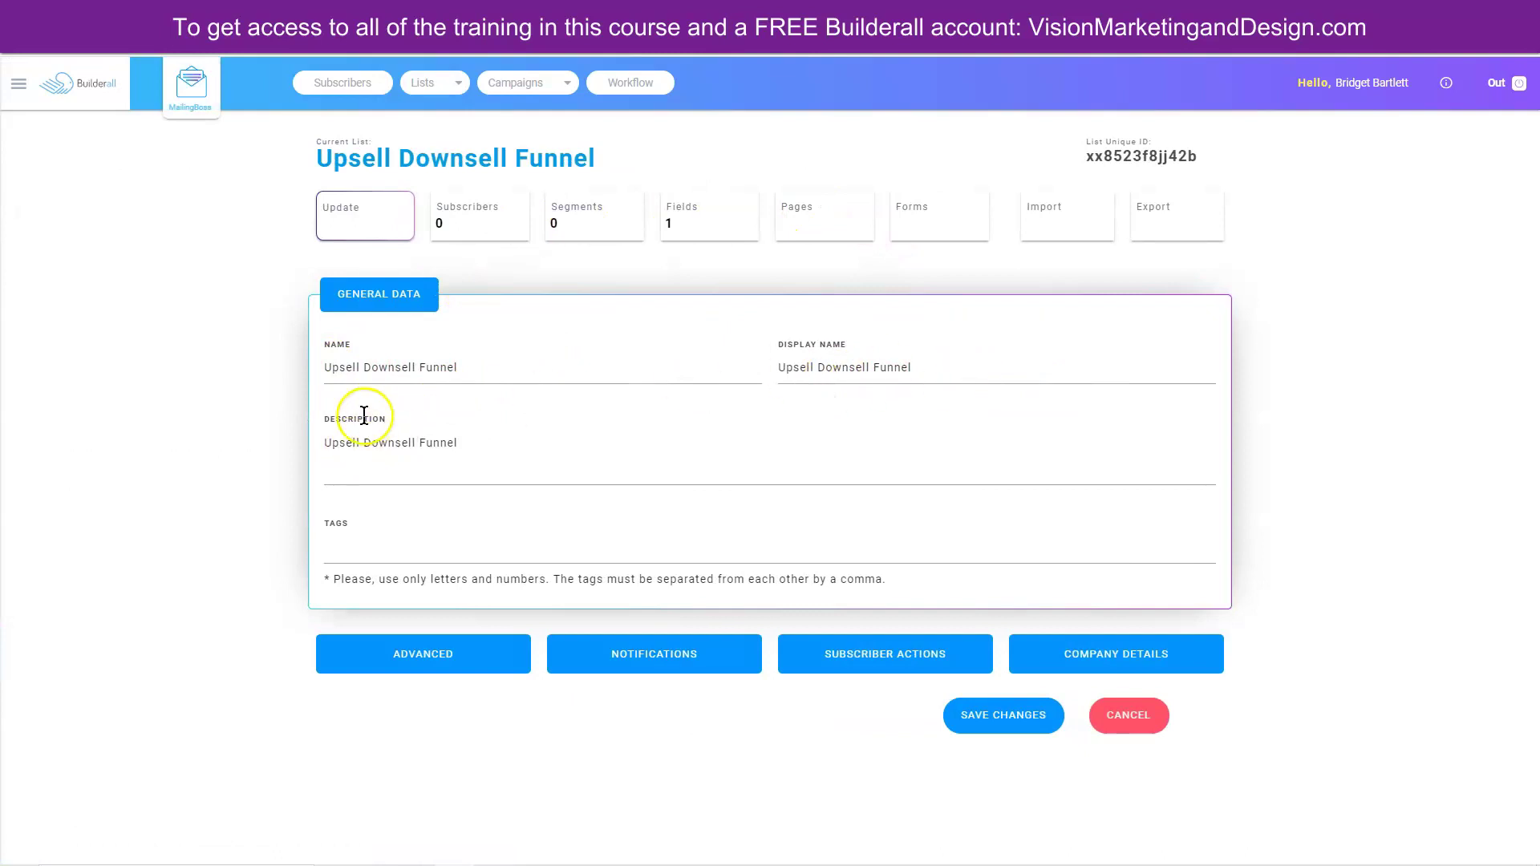
left_click(433, 653)
scroll(225, 557, "down", 3)
scroll(210, 556, "down", 1)
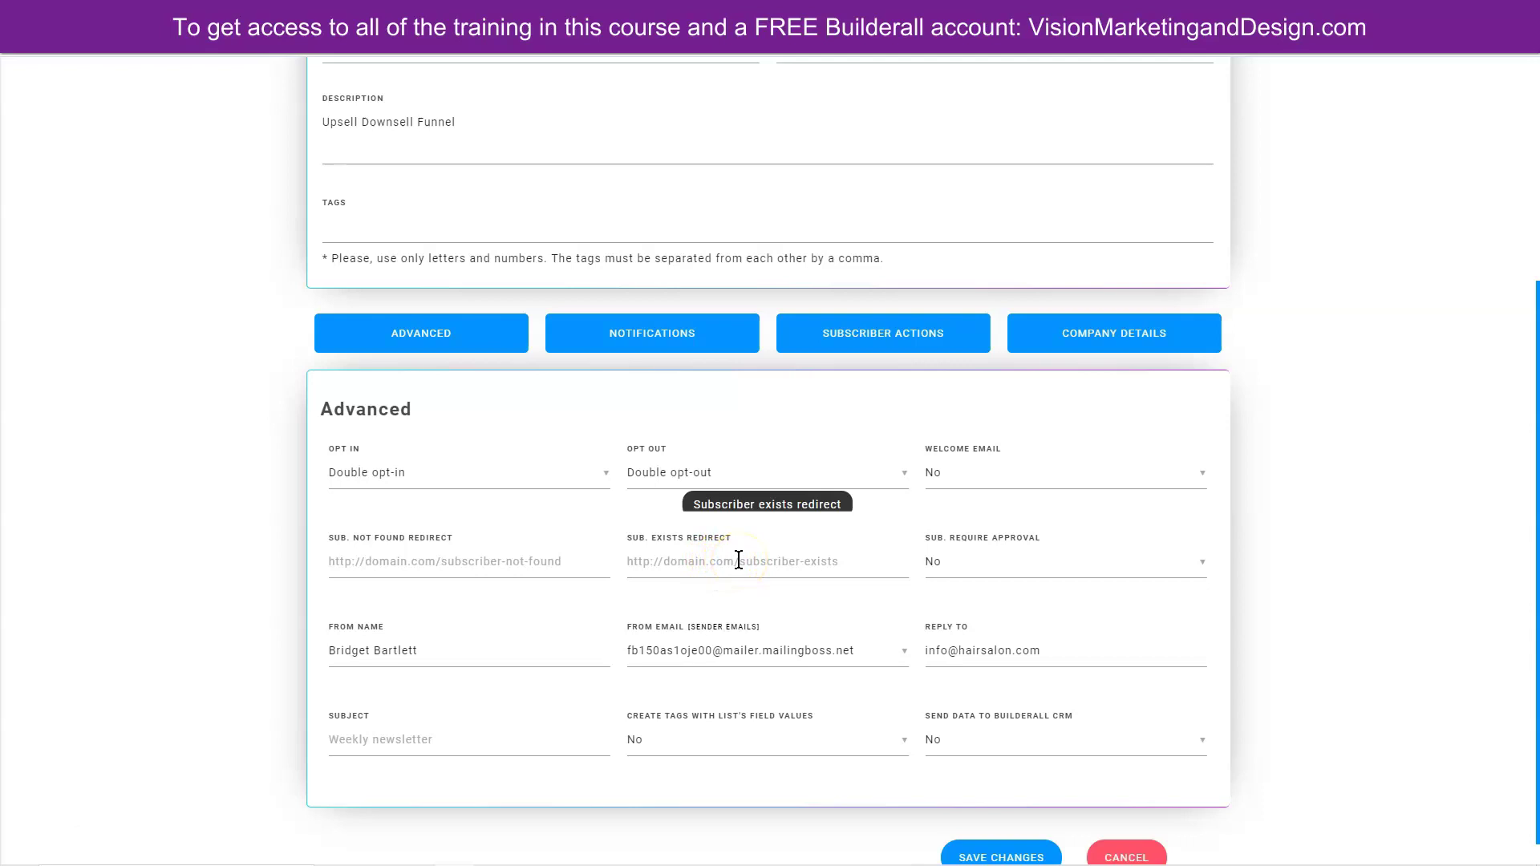
left_click(968, 562)
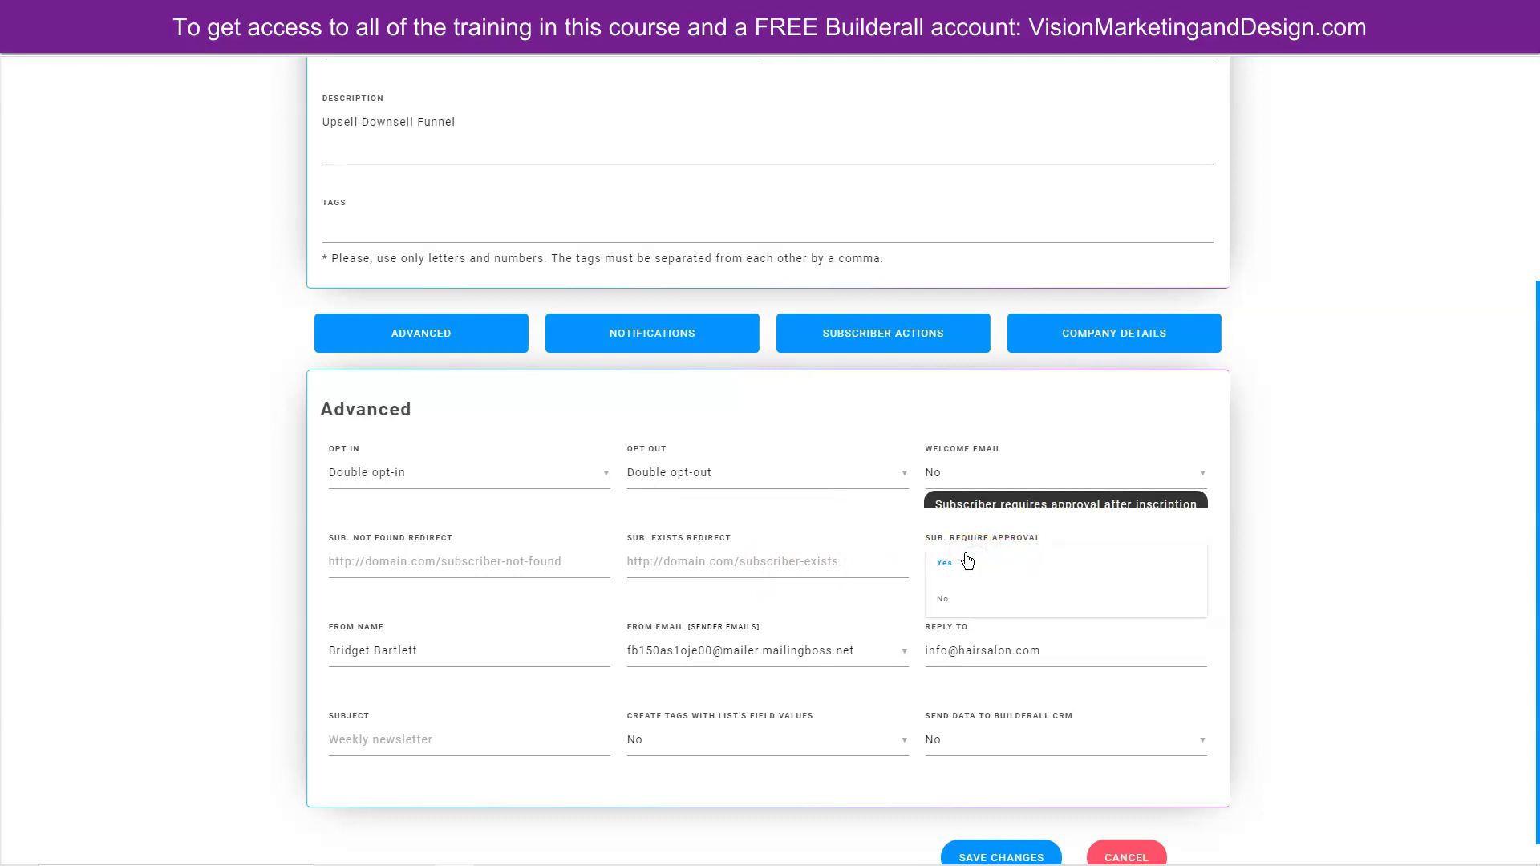
left_click(947, 598)
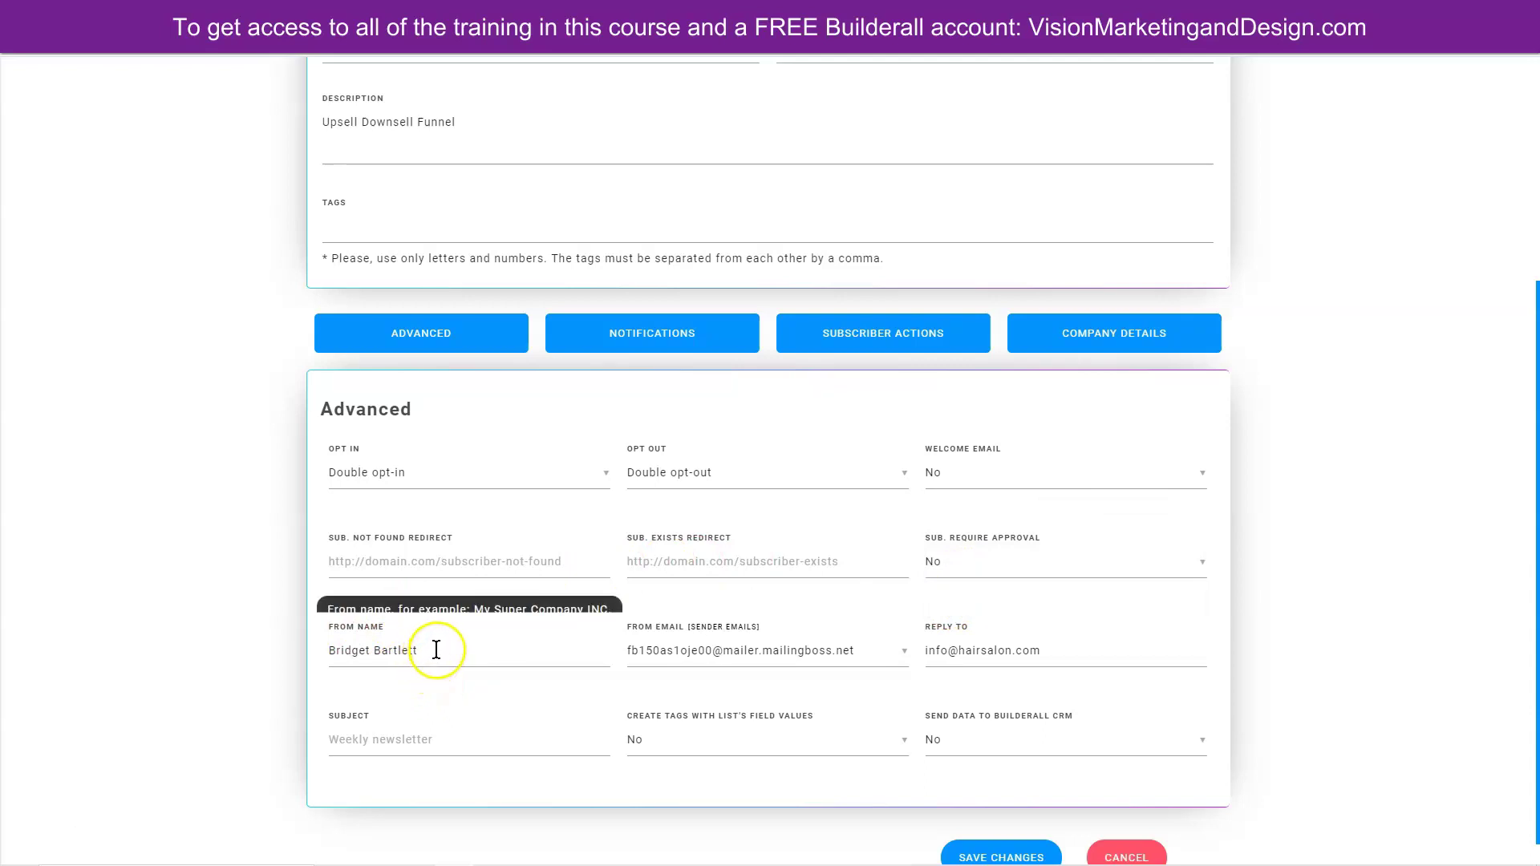
Select the available sender email for the list and review its reply-to address and field-value tag option.
left_click(718, 652)
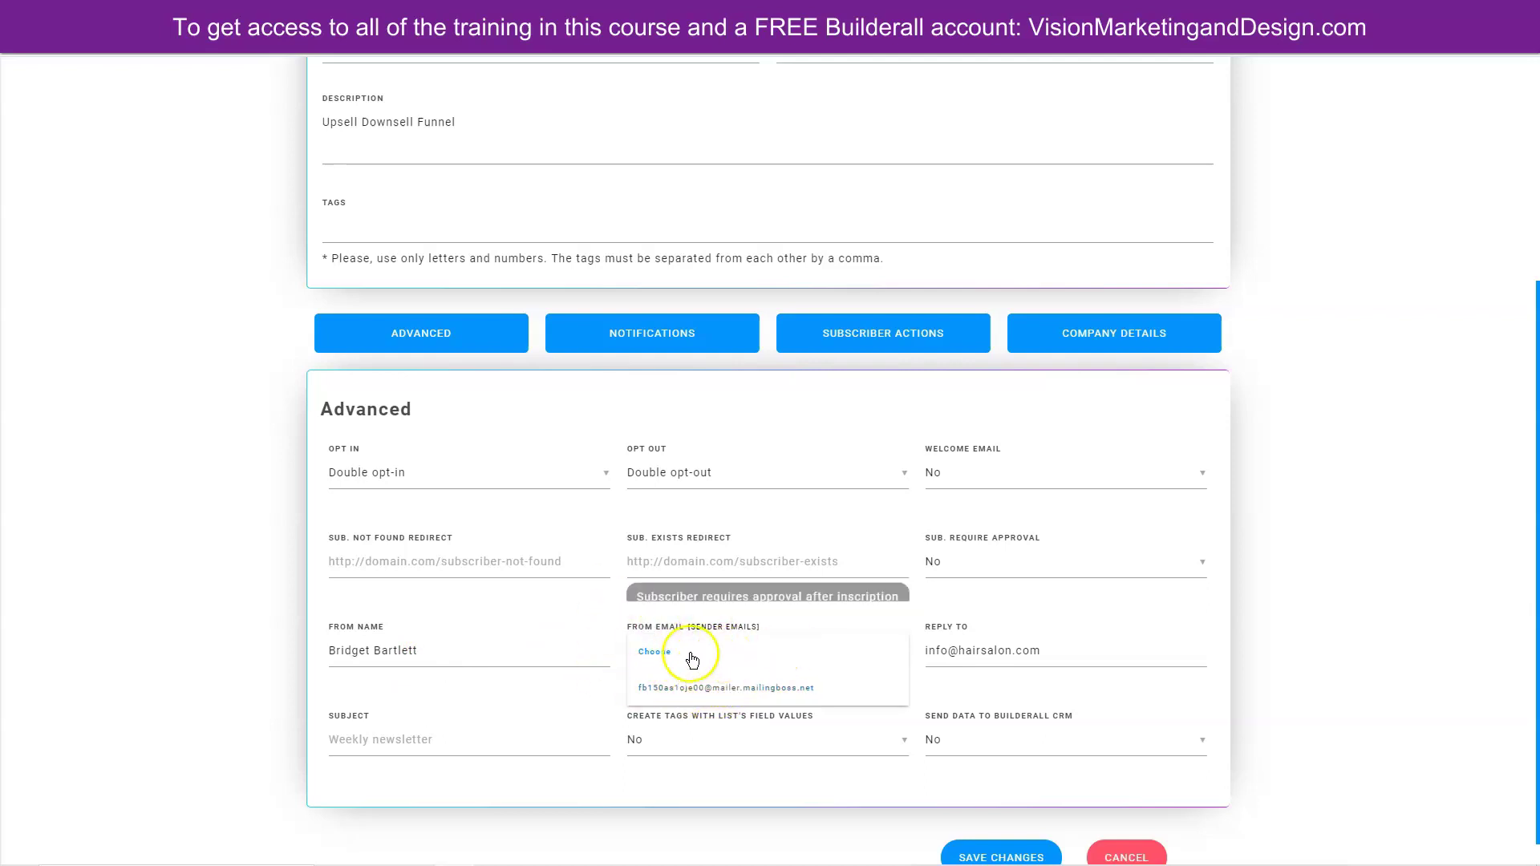
left_click(688, 688)
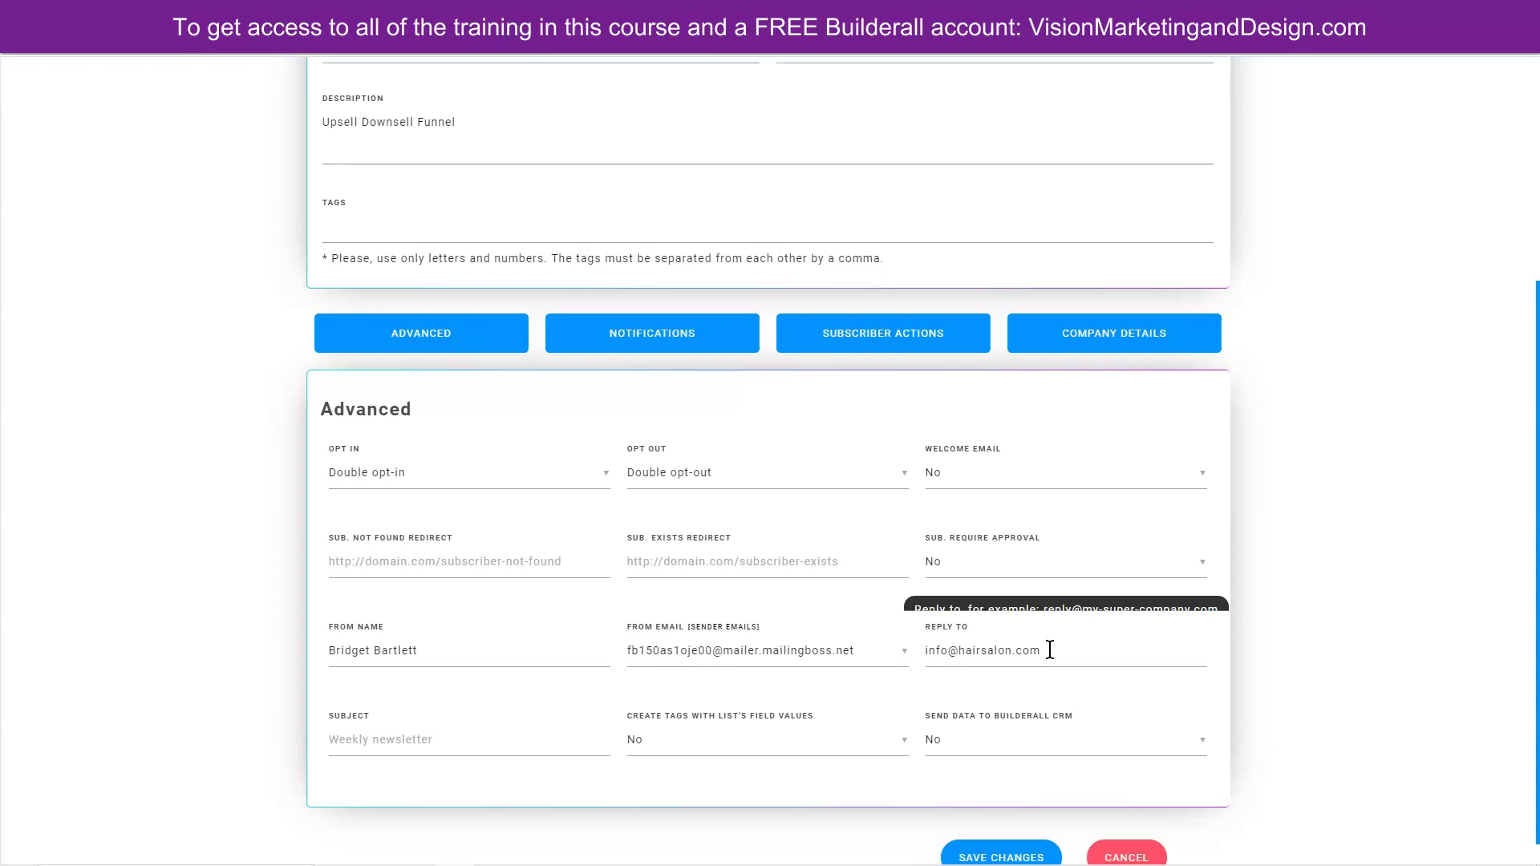
left_click_drag(1046, 650, 913, 649)
left_click(1075, 622)
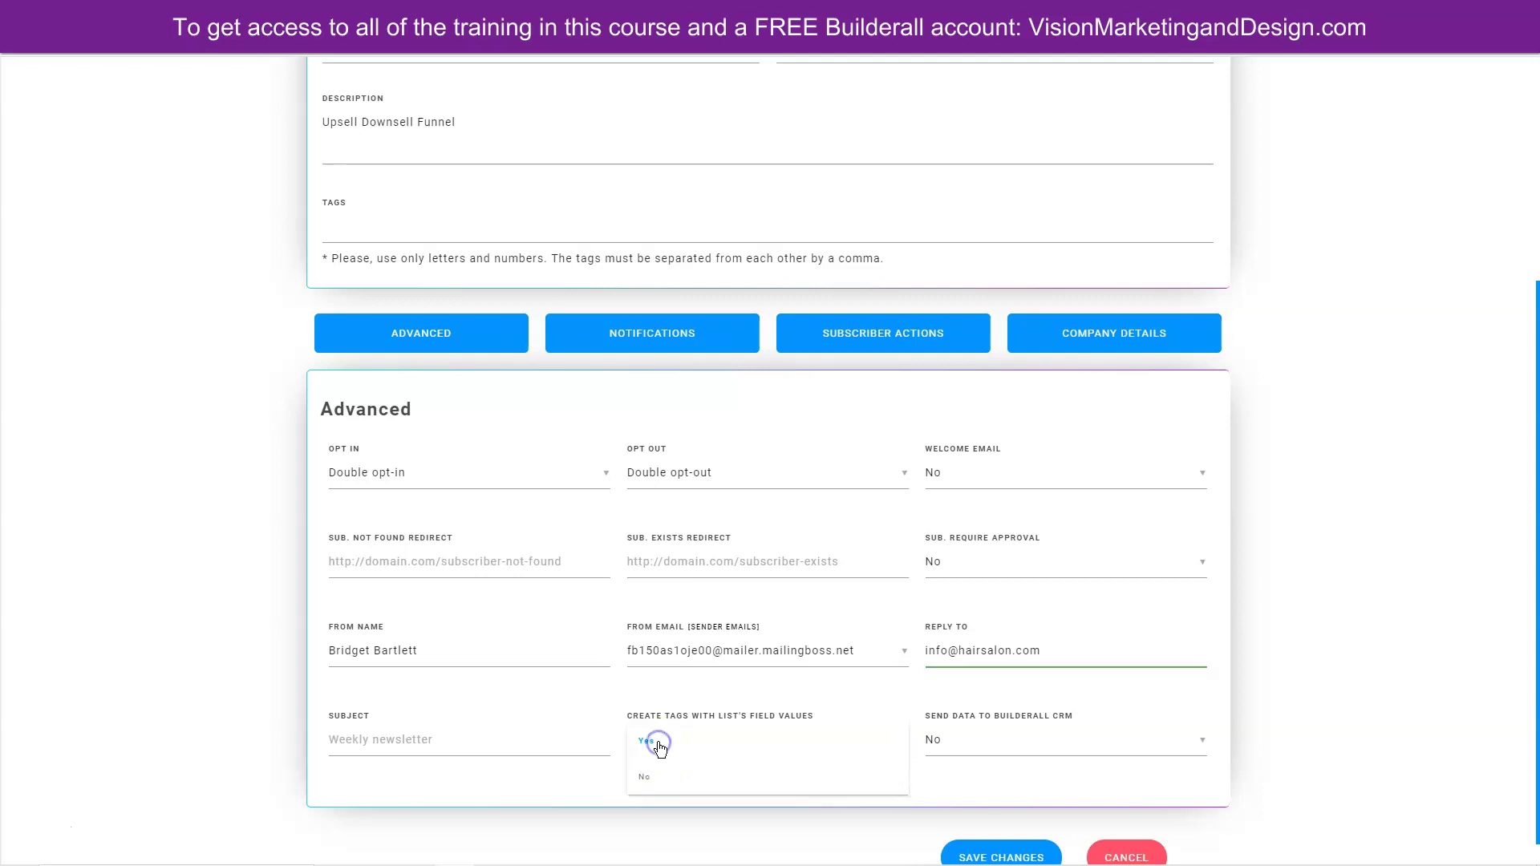
left_click(747, 682)
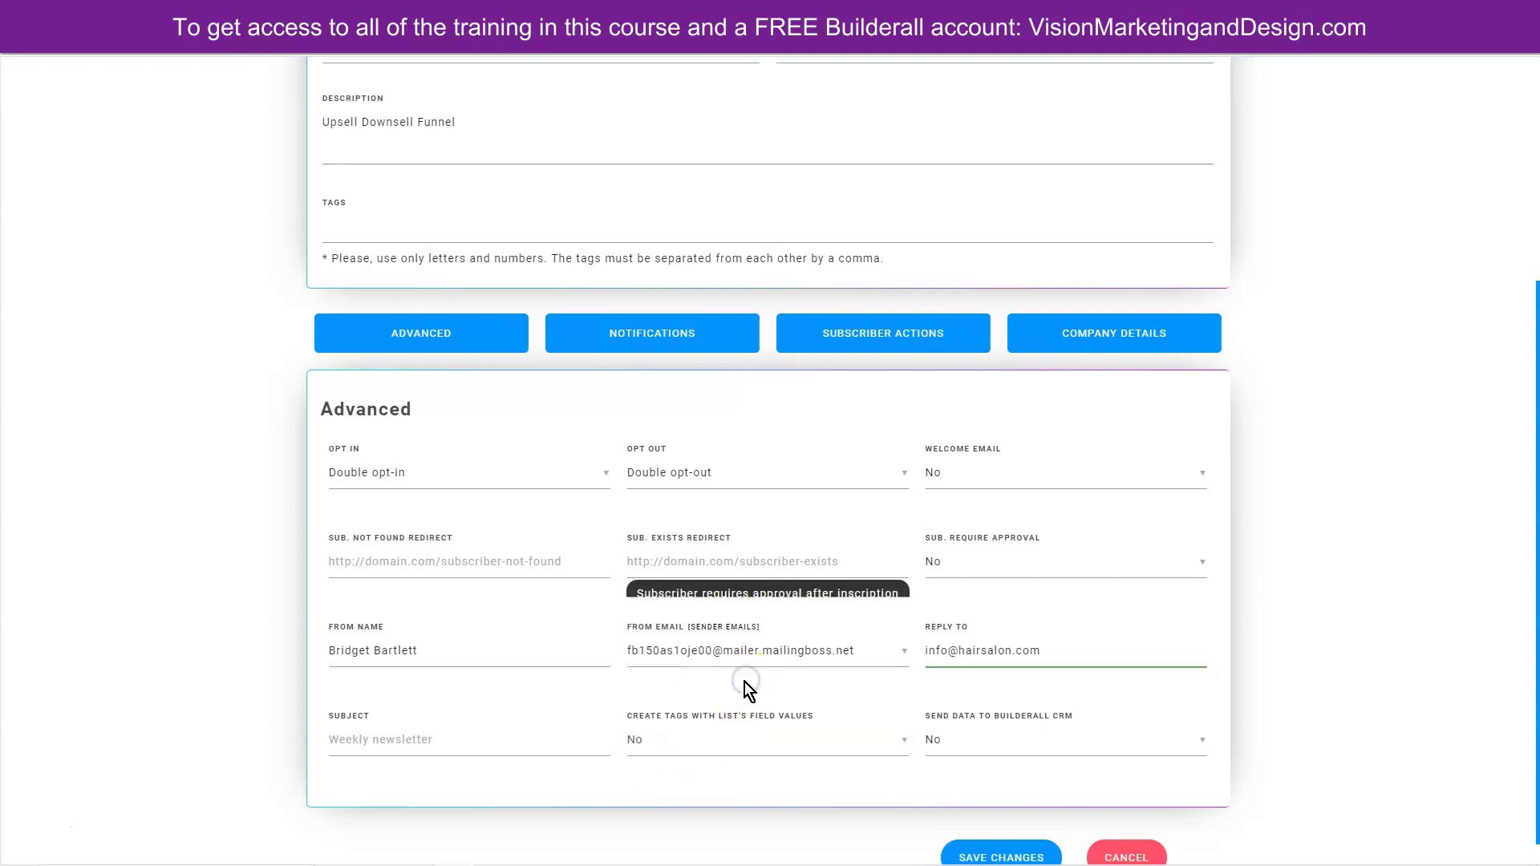
Set Send Data to Builderall CRM to Yes and save the list changes.
left_click(965, 745)
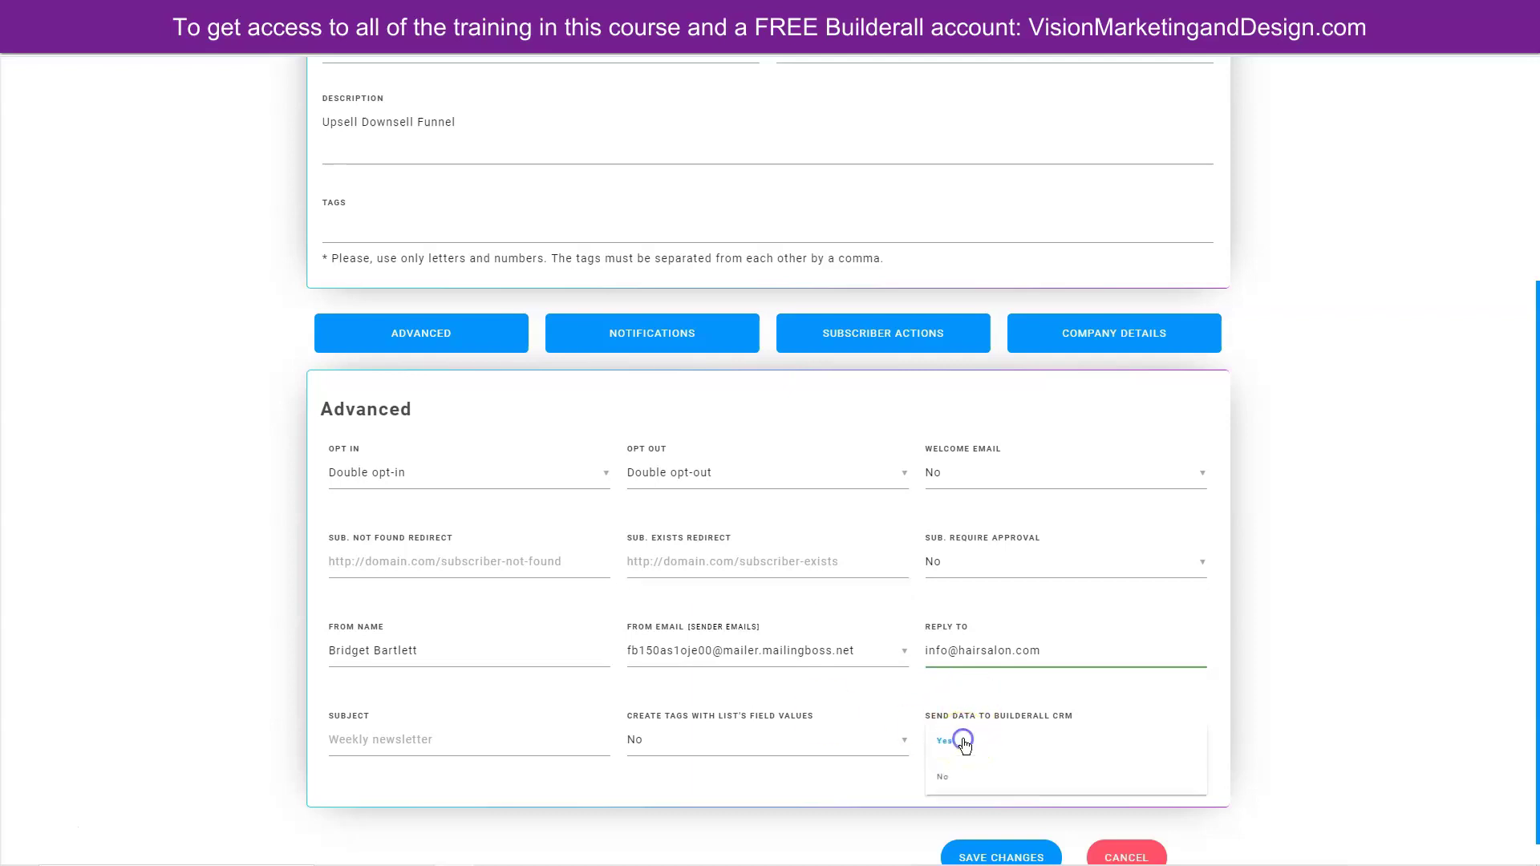
left_click(964, 742)
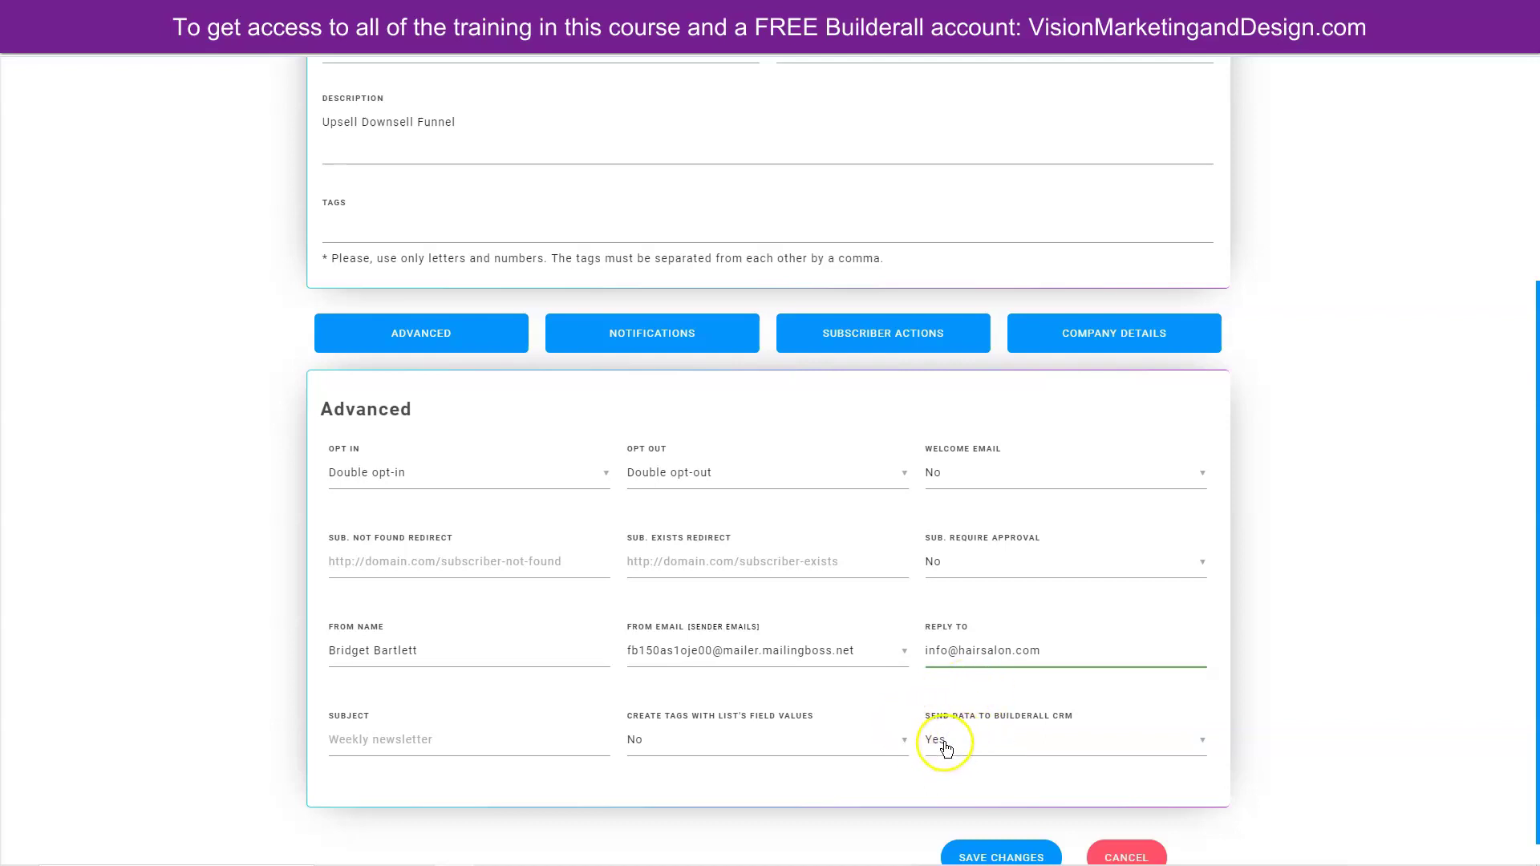
left_click(993, 853)
Examine the list's notification settings, including the subscribe options and the notification address field.
scroll(1365, 646, "down", 3)
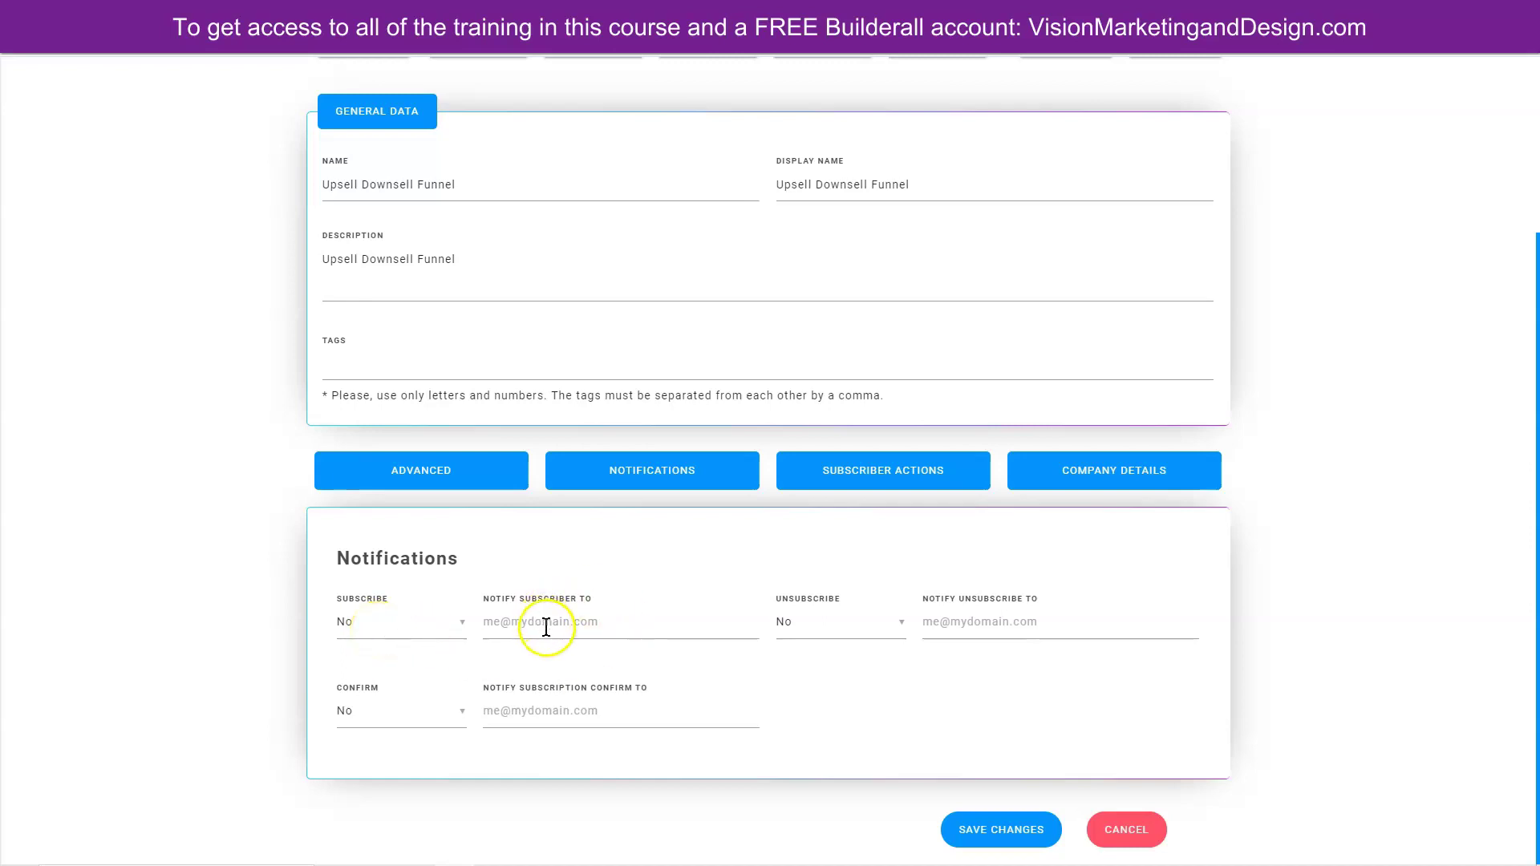
left_click(360, 623)
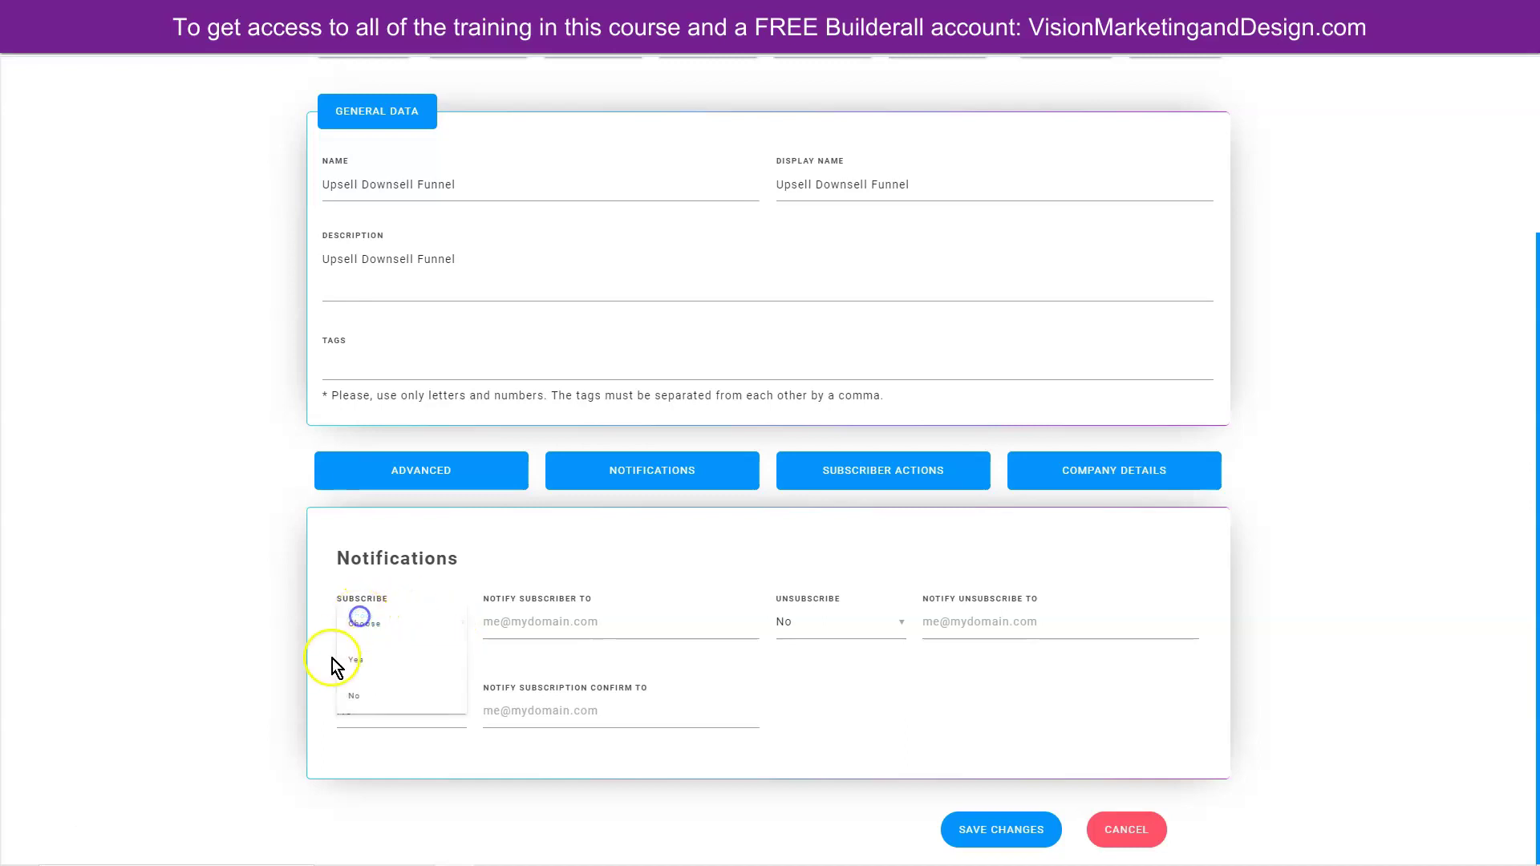
left_click(508, 624)
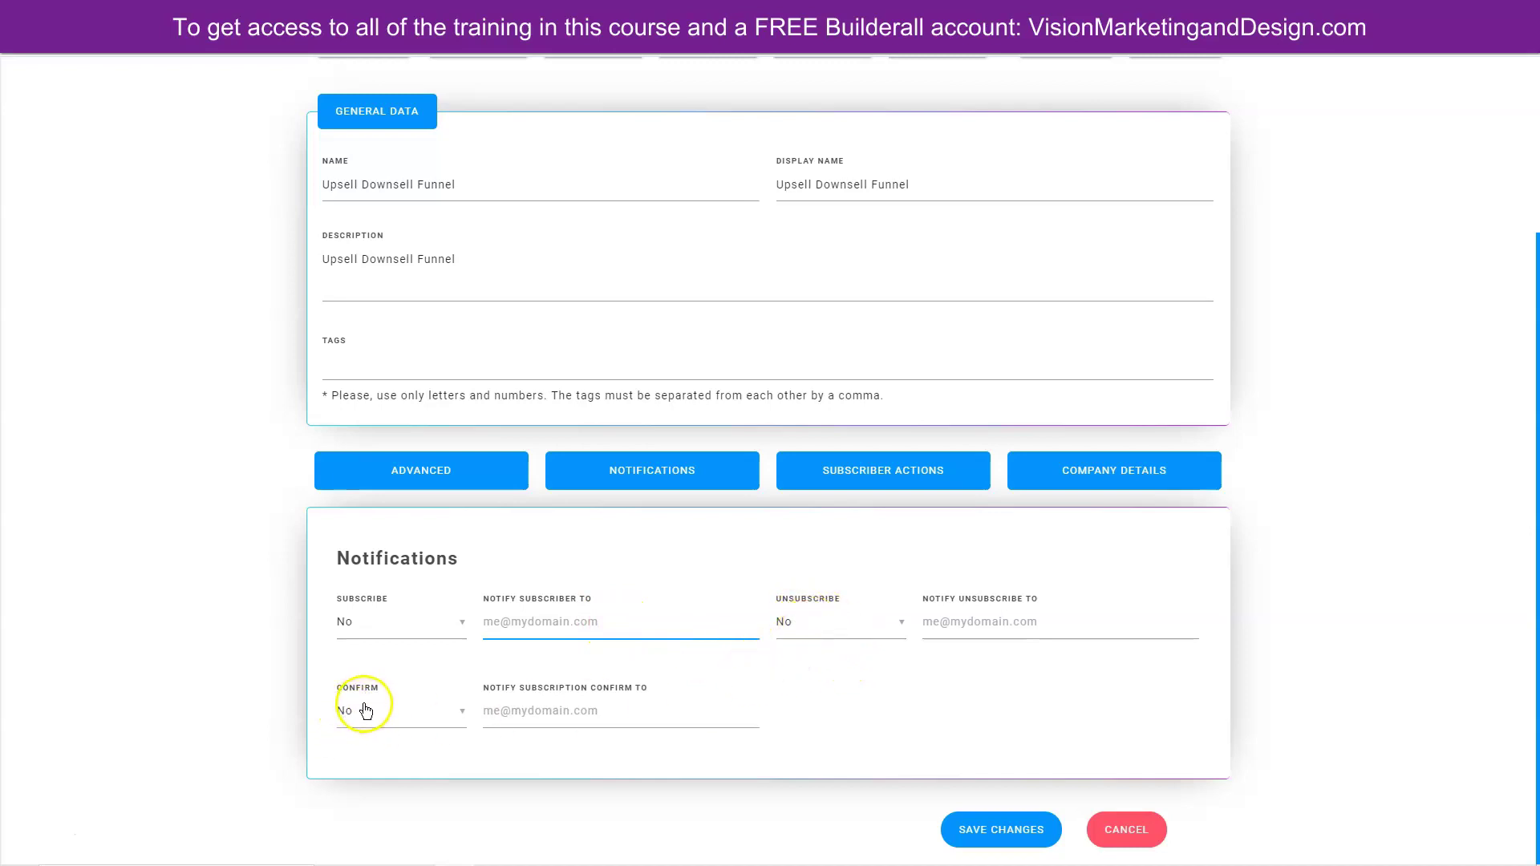
Review the list's subscriber actions for subscribing and unsubscribing, along with its company details.
left_click(877, 471)
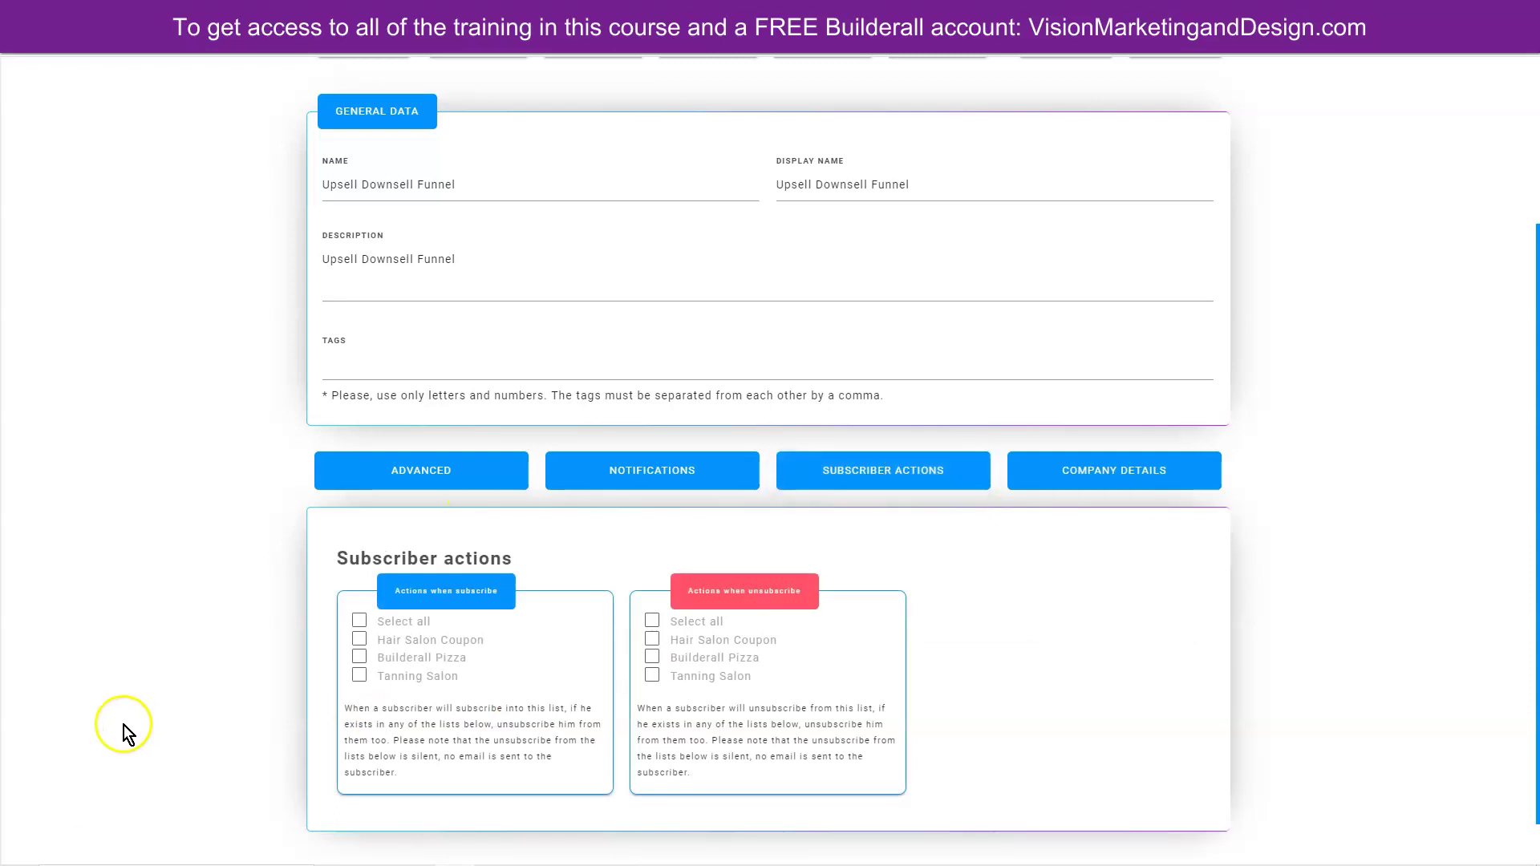
scroll(243, 653, "down", 1)
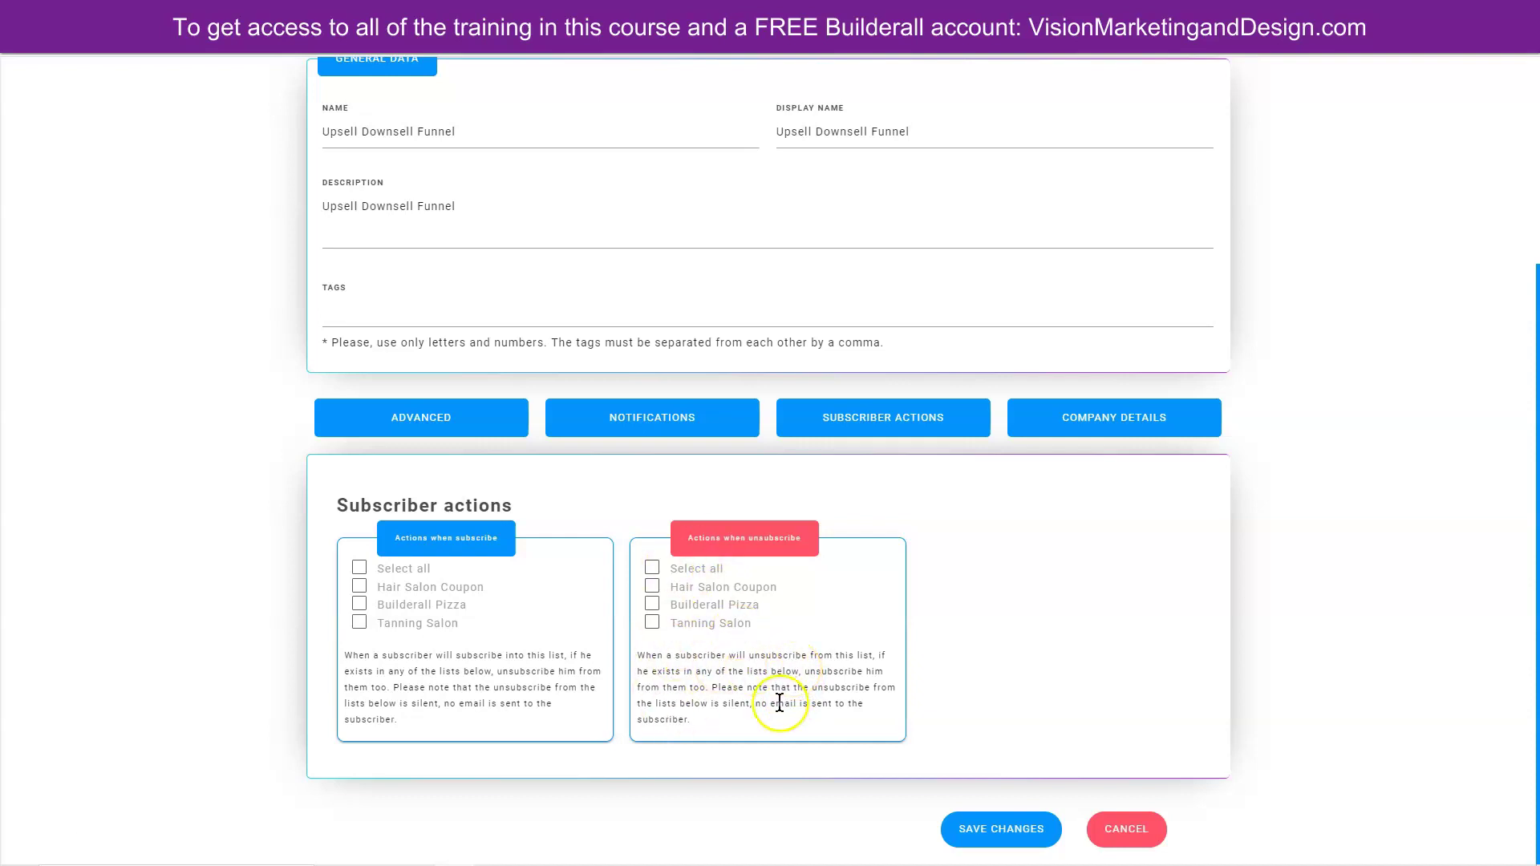
left_click(1115, 419)
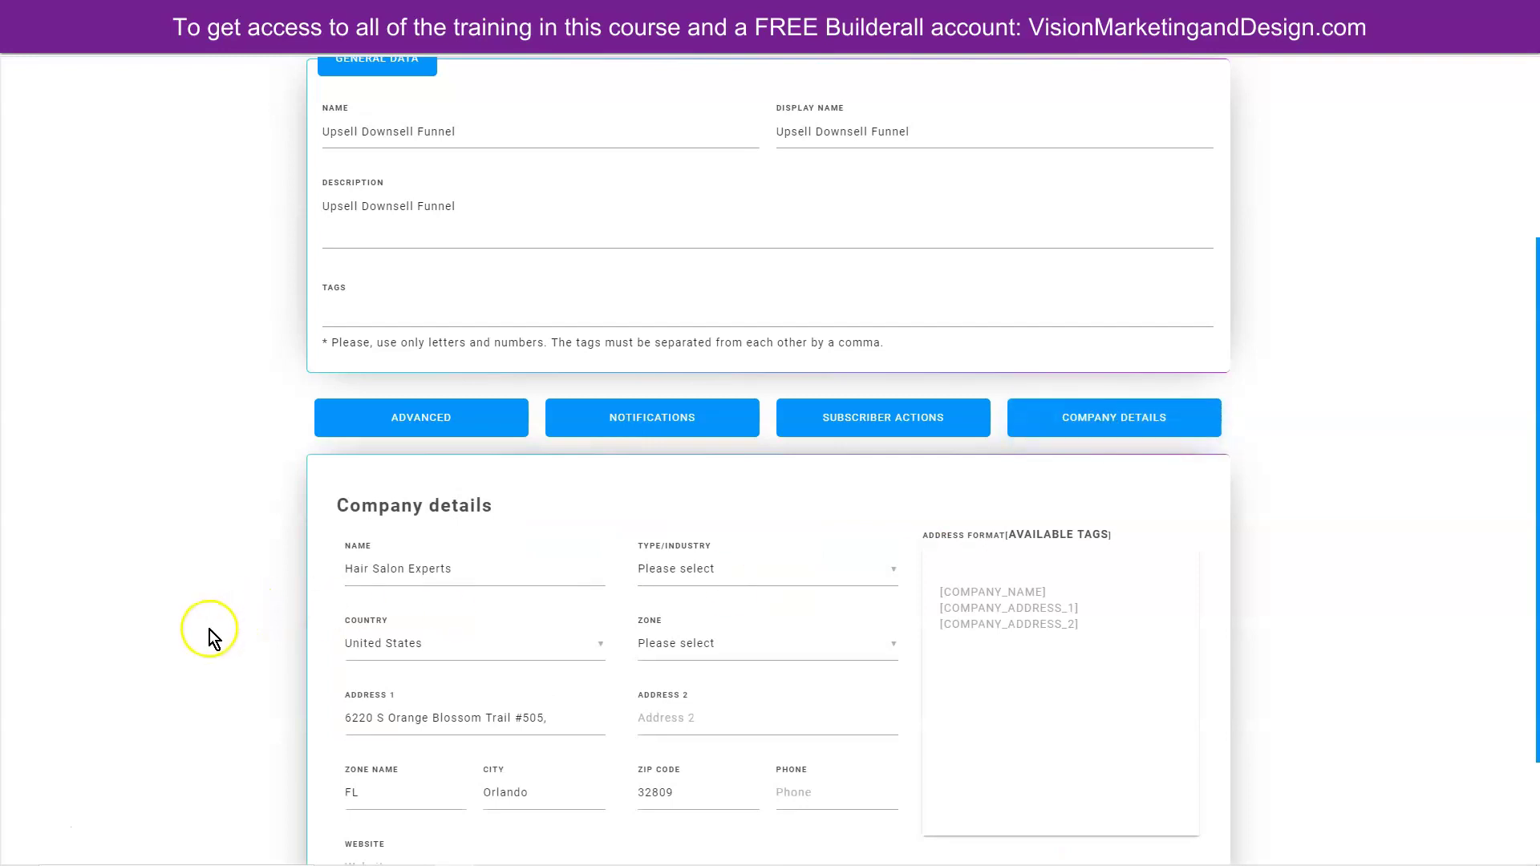
scroll(209, 639, "down", 1)
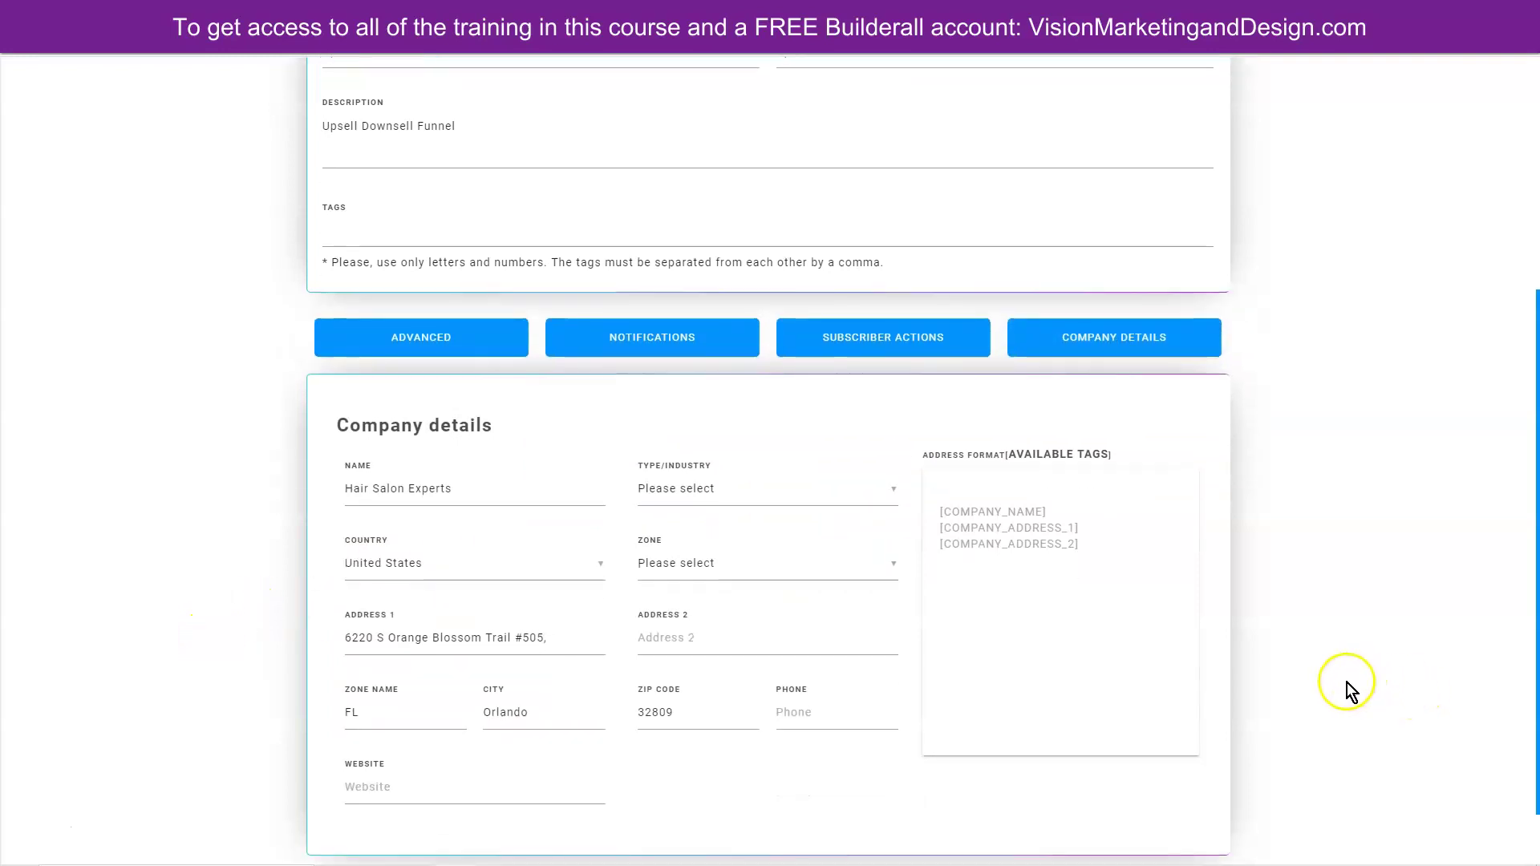
scroll(1346, 682, "up", 5)
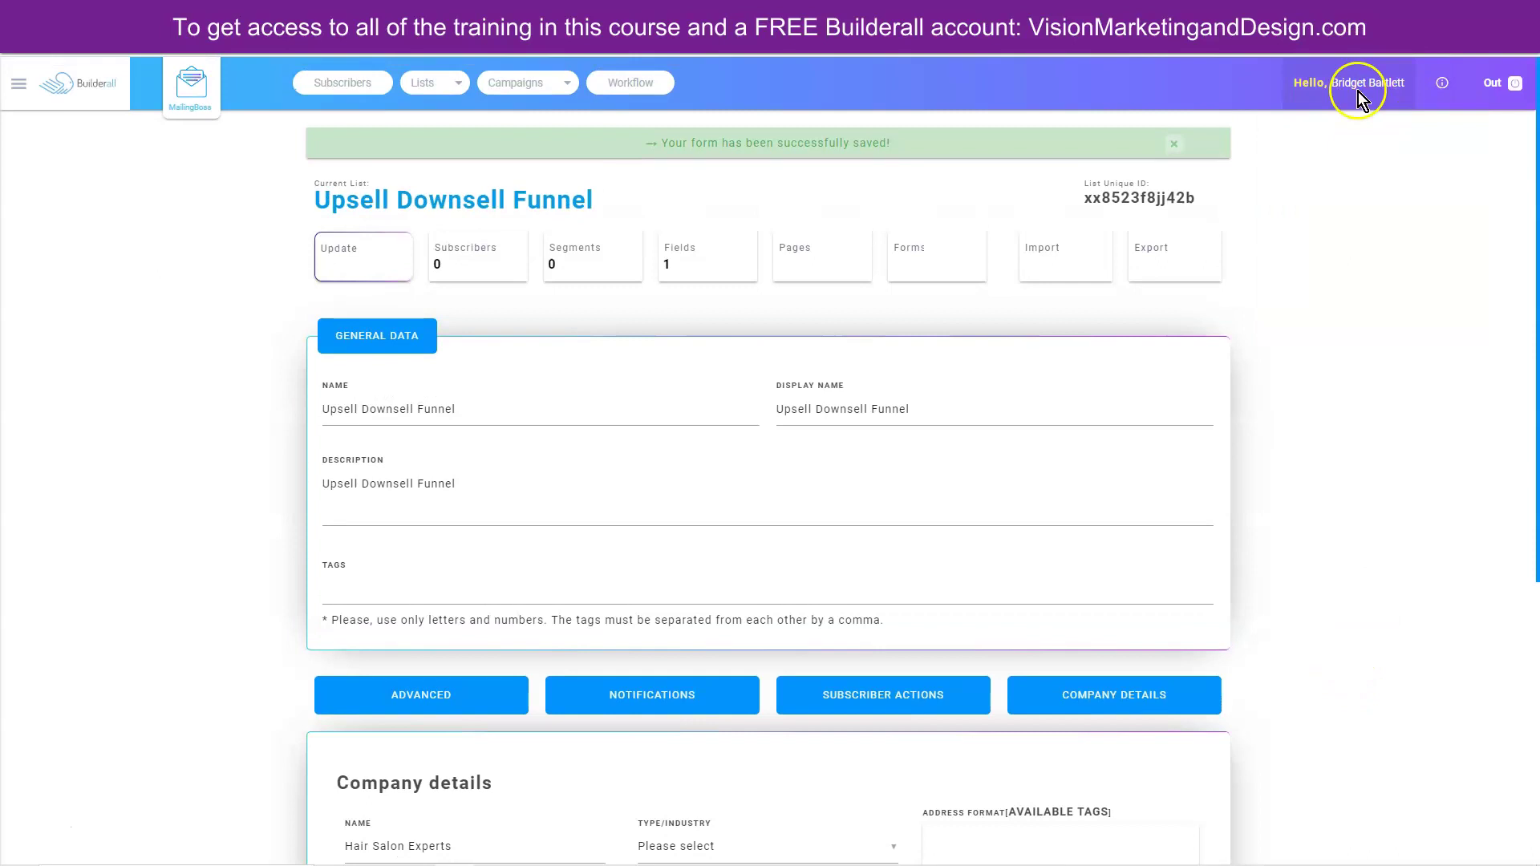
scroll(1338, 637, "down", 5)
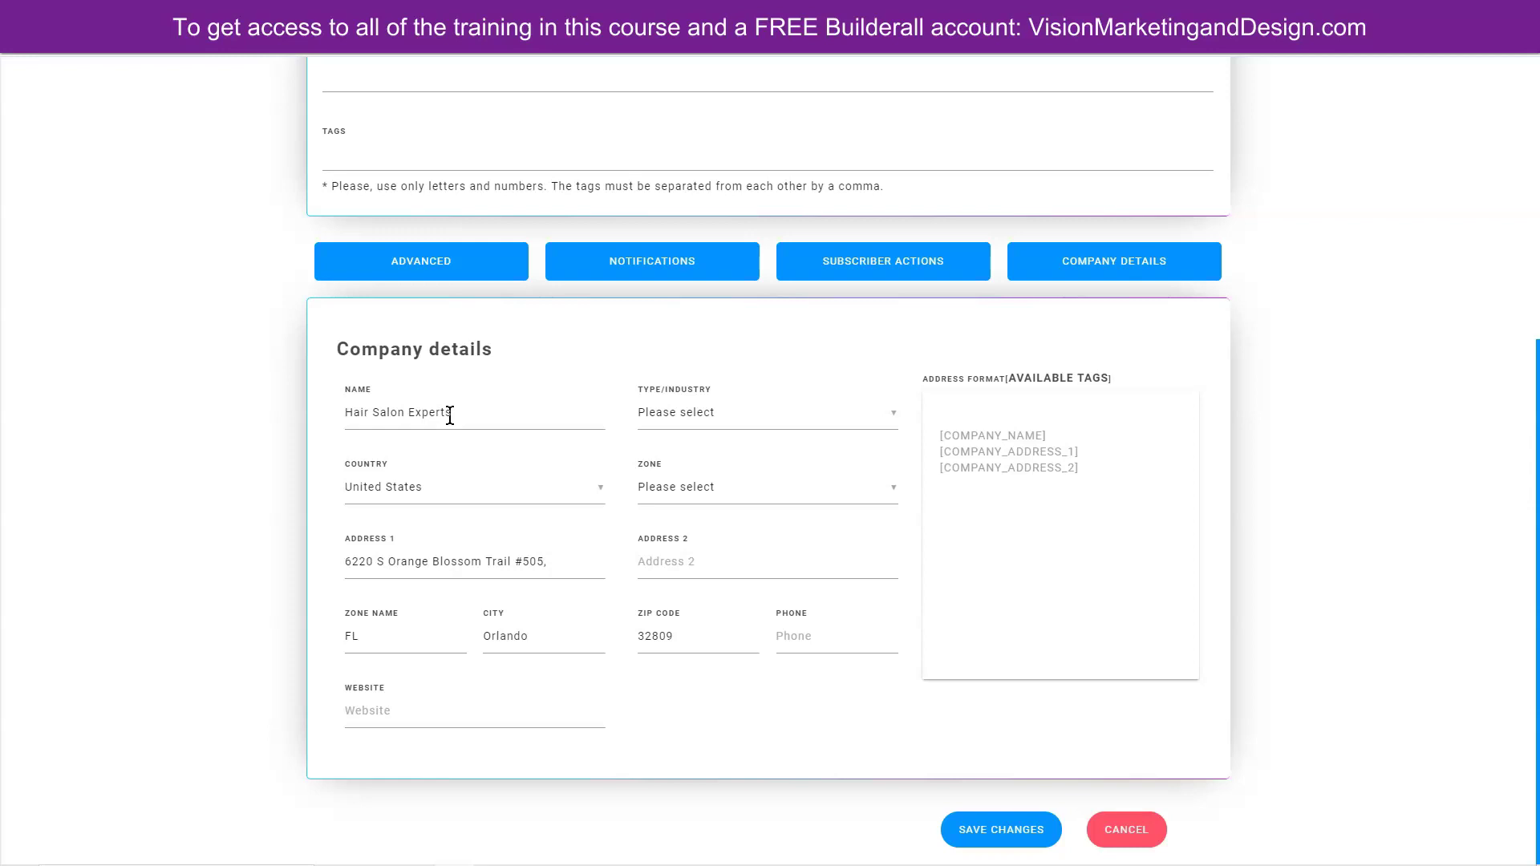
left_click(516, 405)
left_click(695, 590)
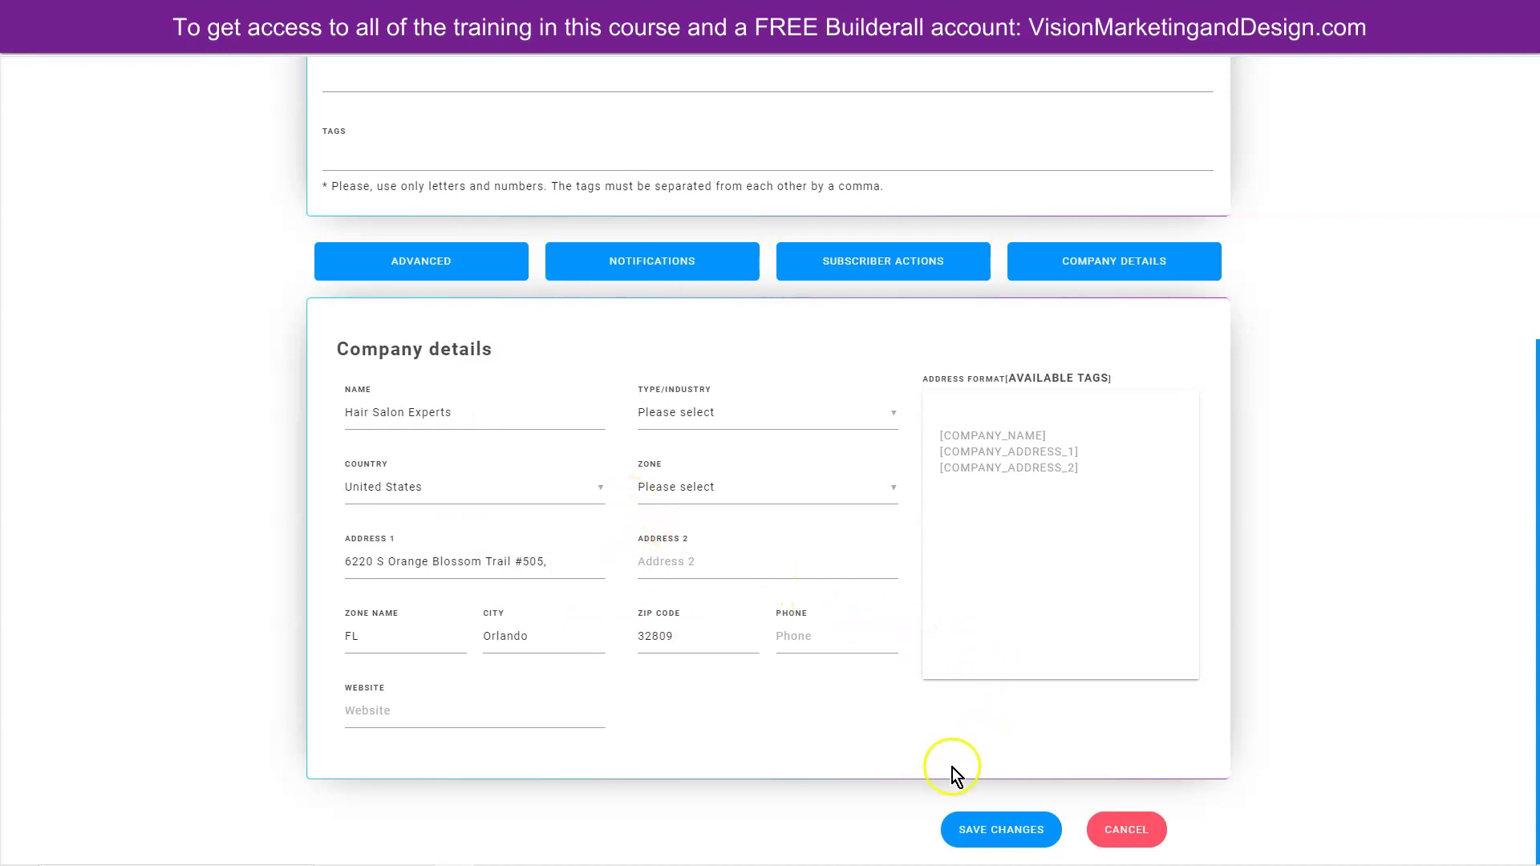
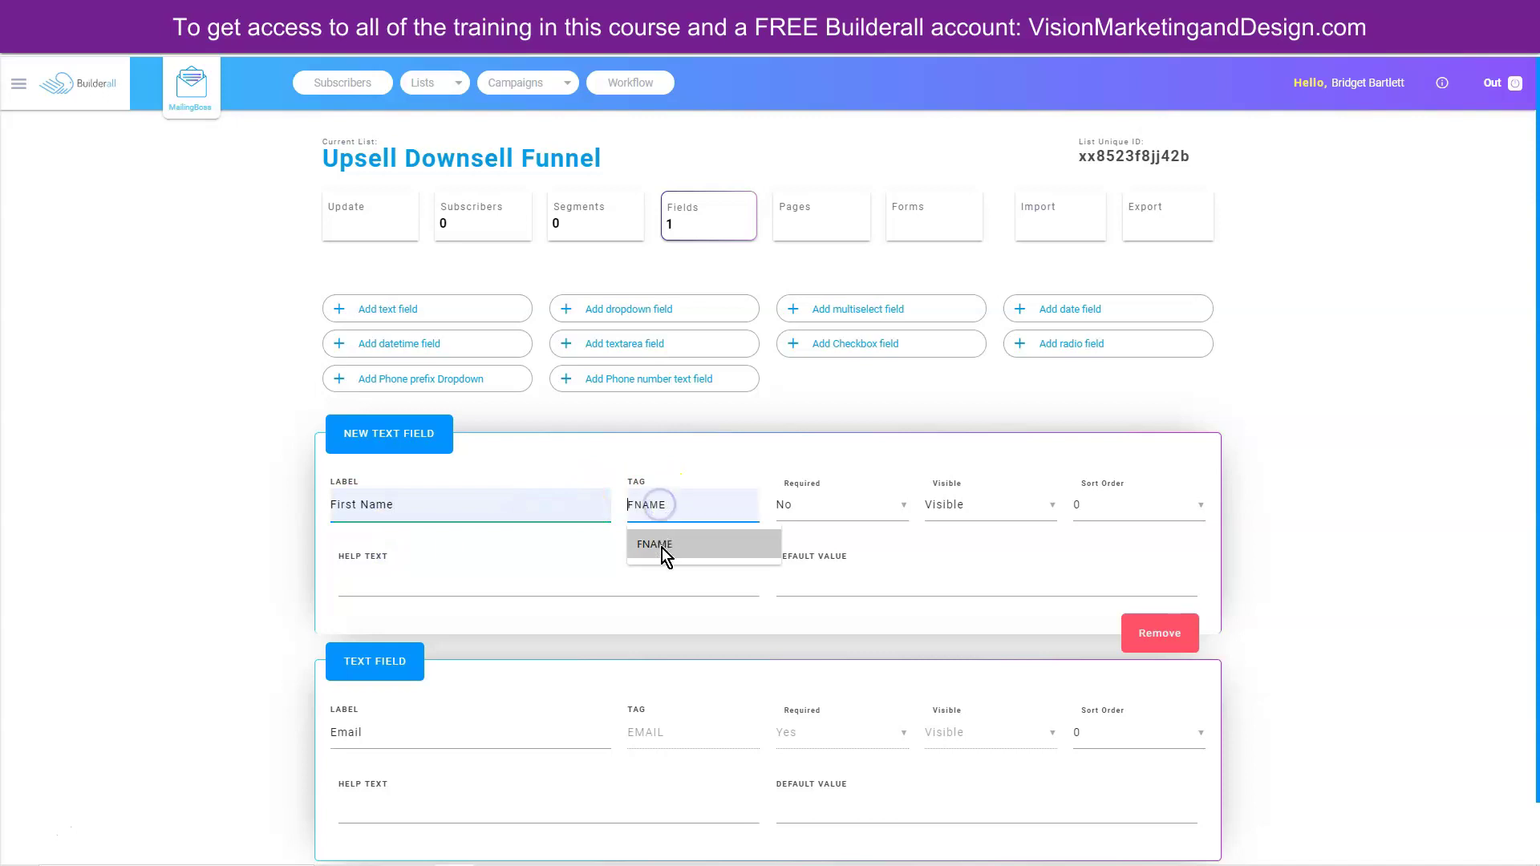
Give the new First Name text field the tag FNAME, make it required and set its sort order to 1.
left_click(663, 549)
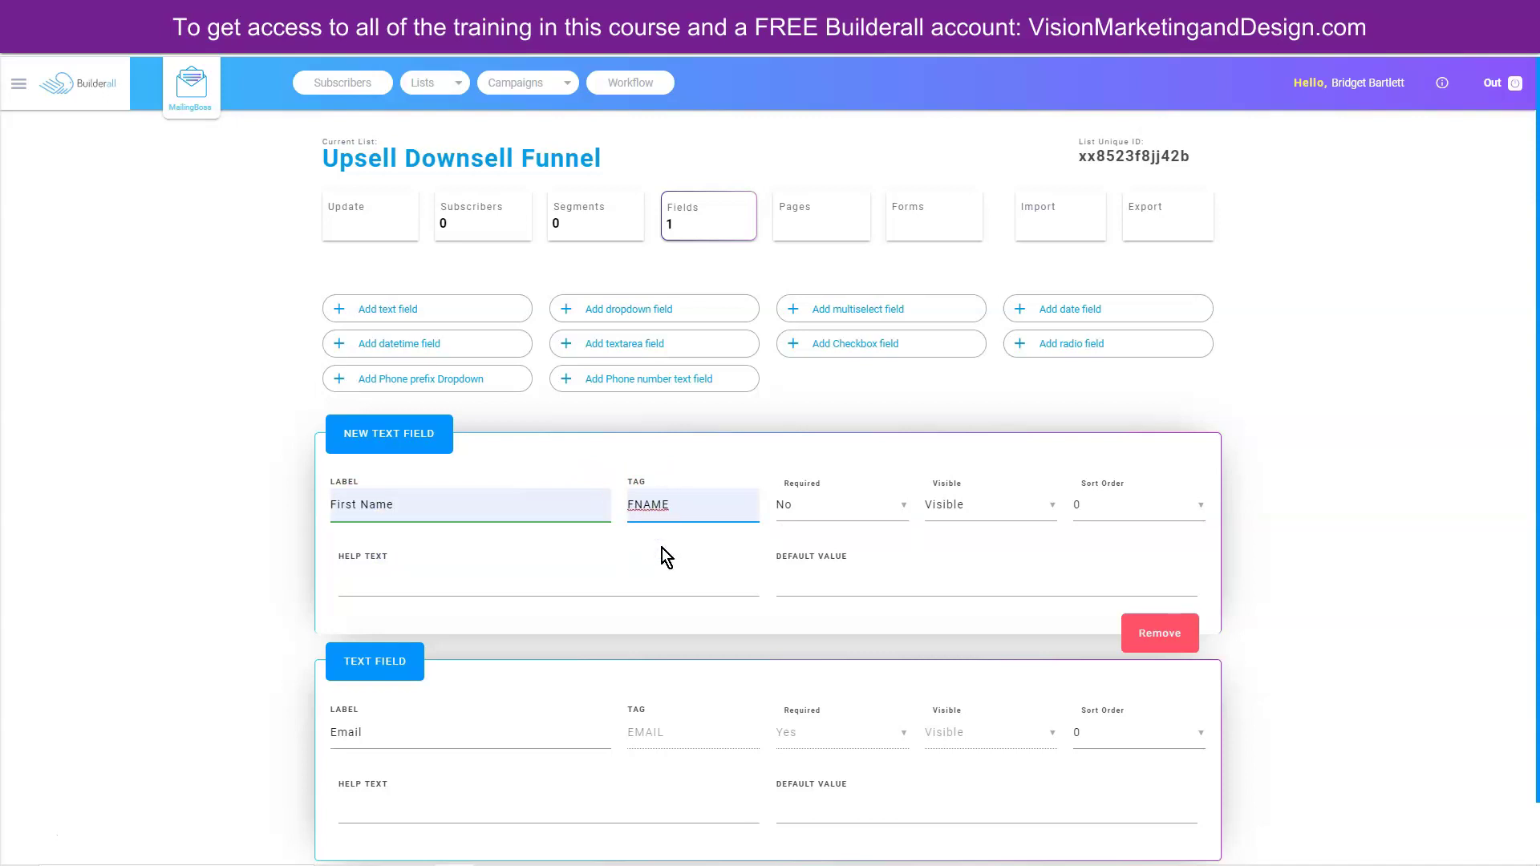
left_click(827, 504)
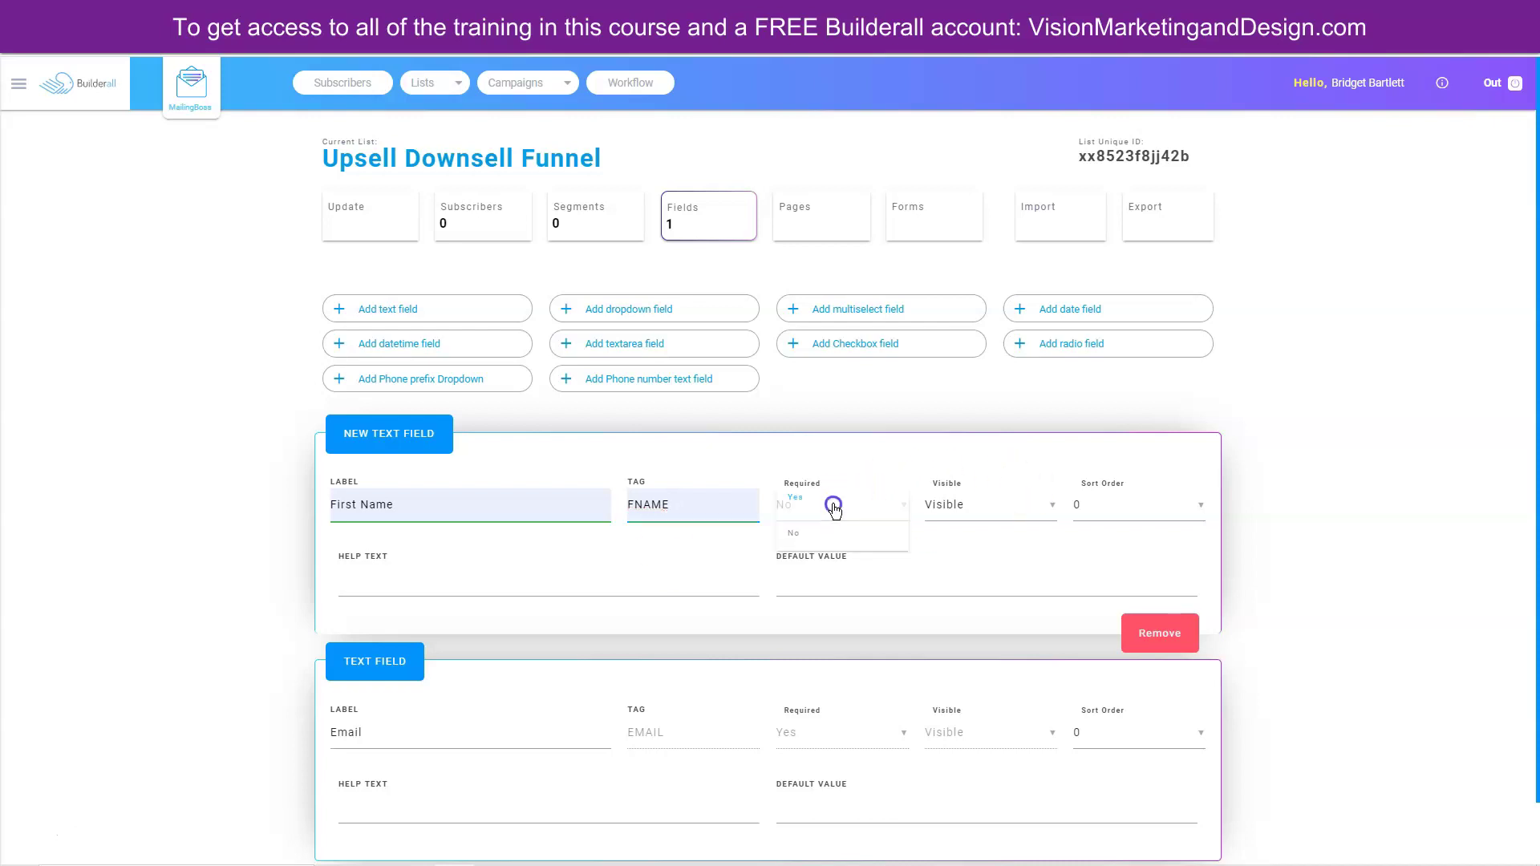
left_click(822, 506)
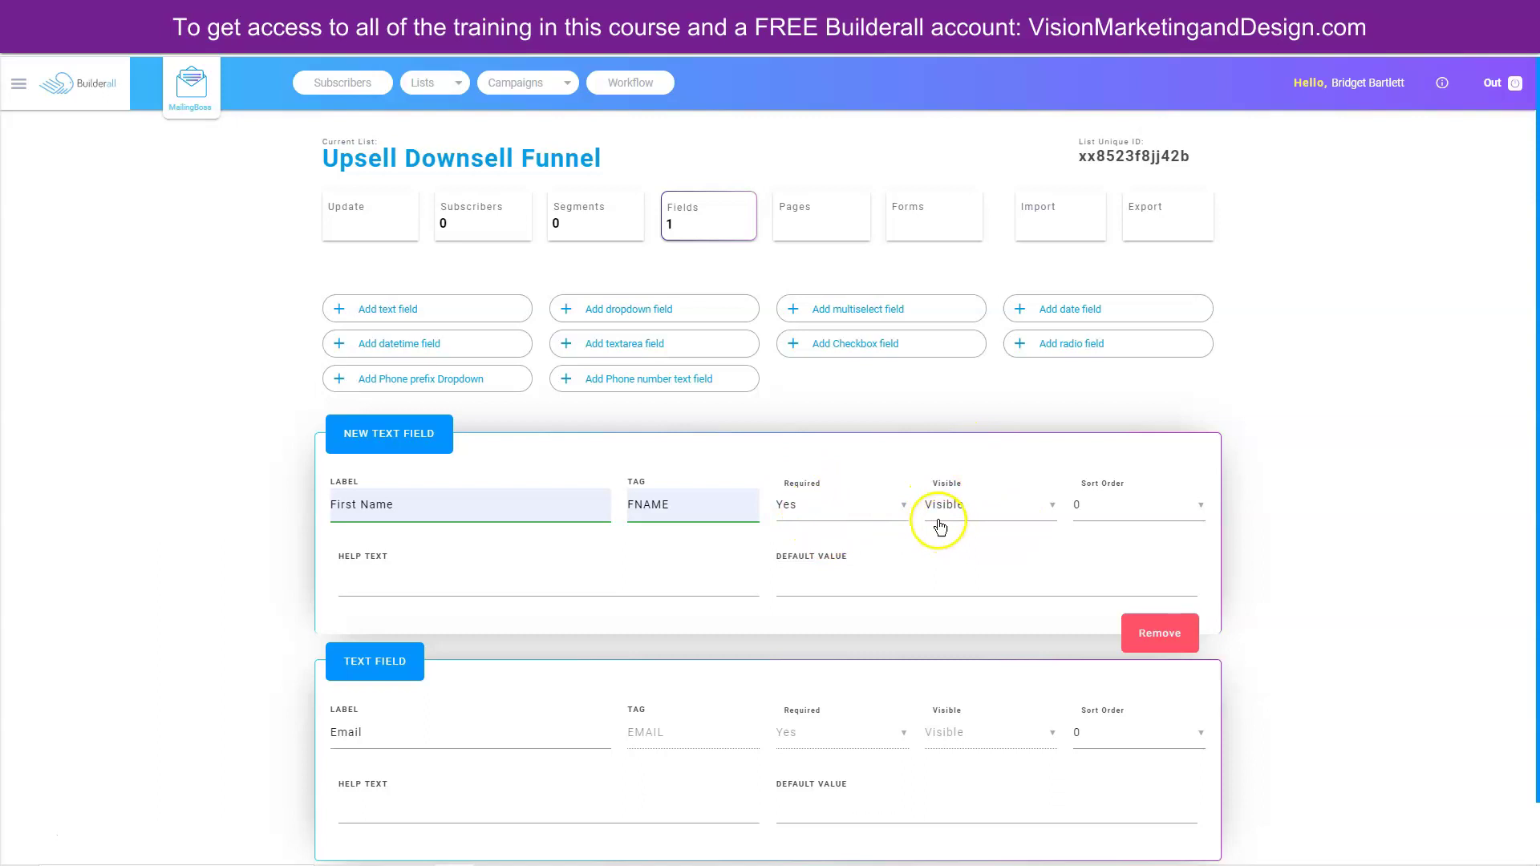
left_click(1091, 505)
left_click(1095, 544)
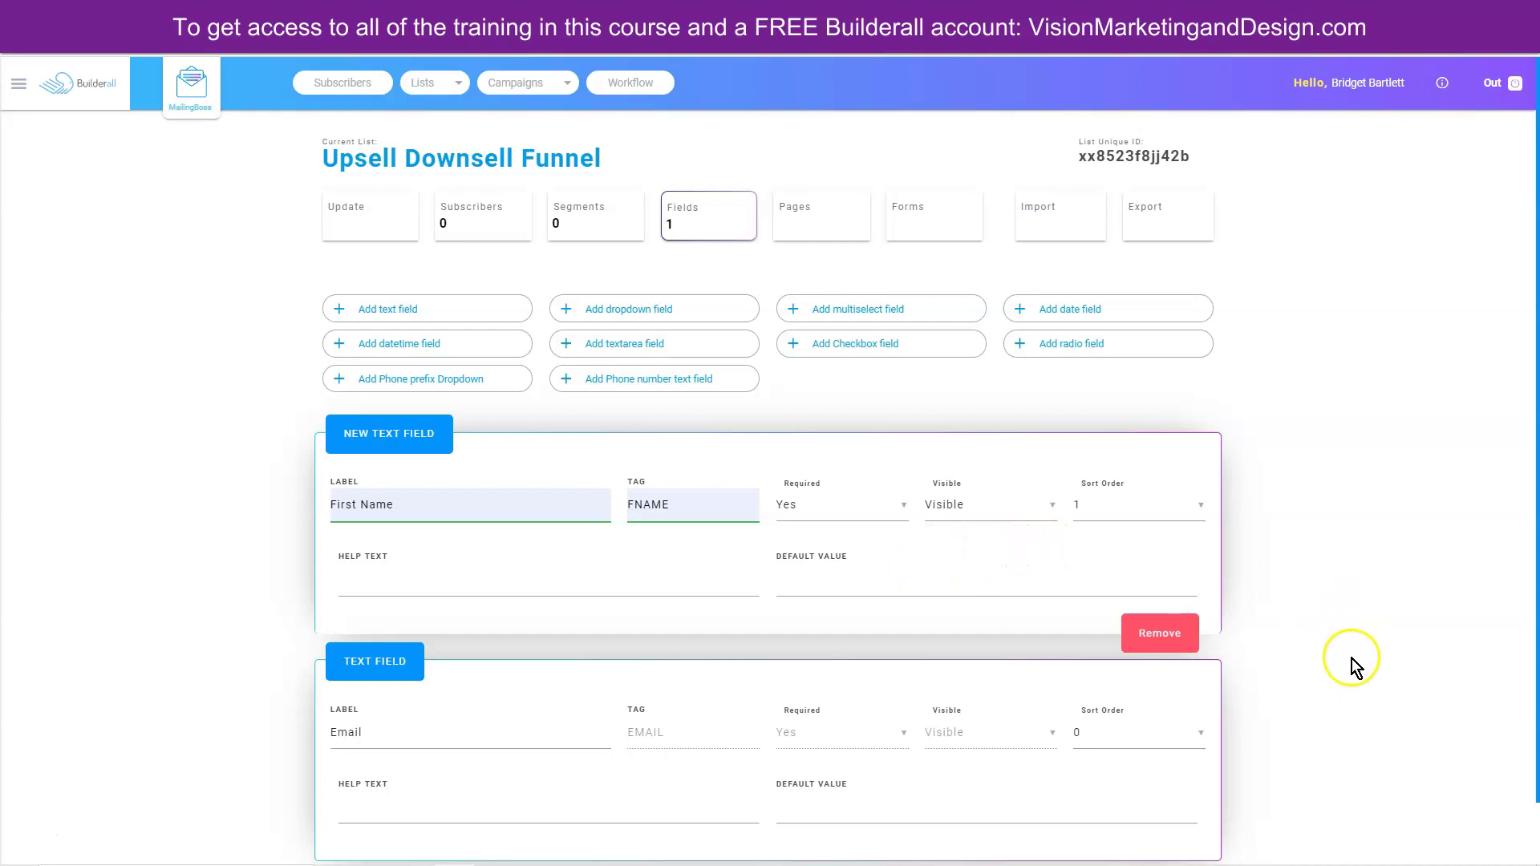
Set the Email field's sort order to 2, save the field changes and open the list's pages overview.
scroll(1043, 658, "down", 1)
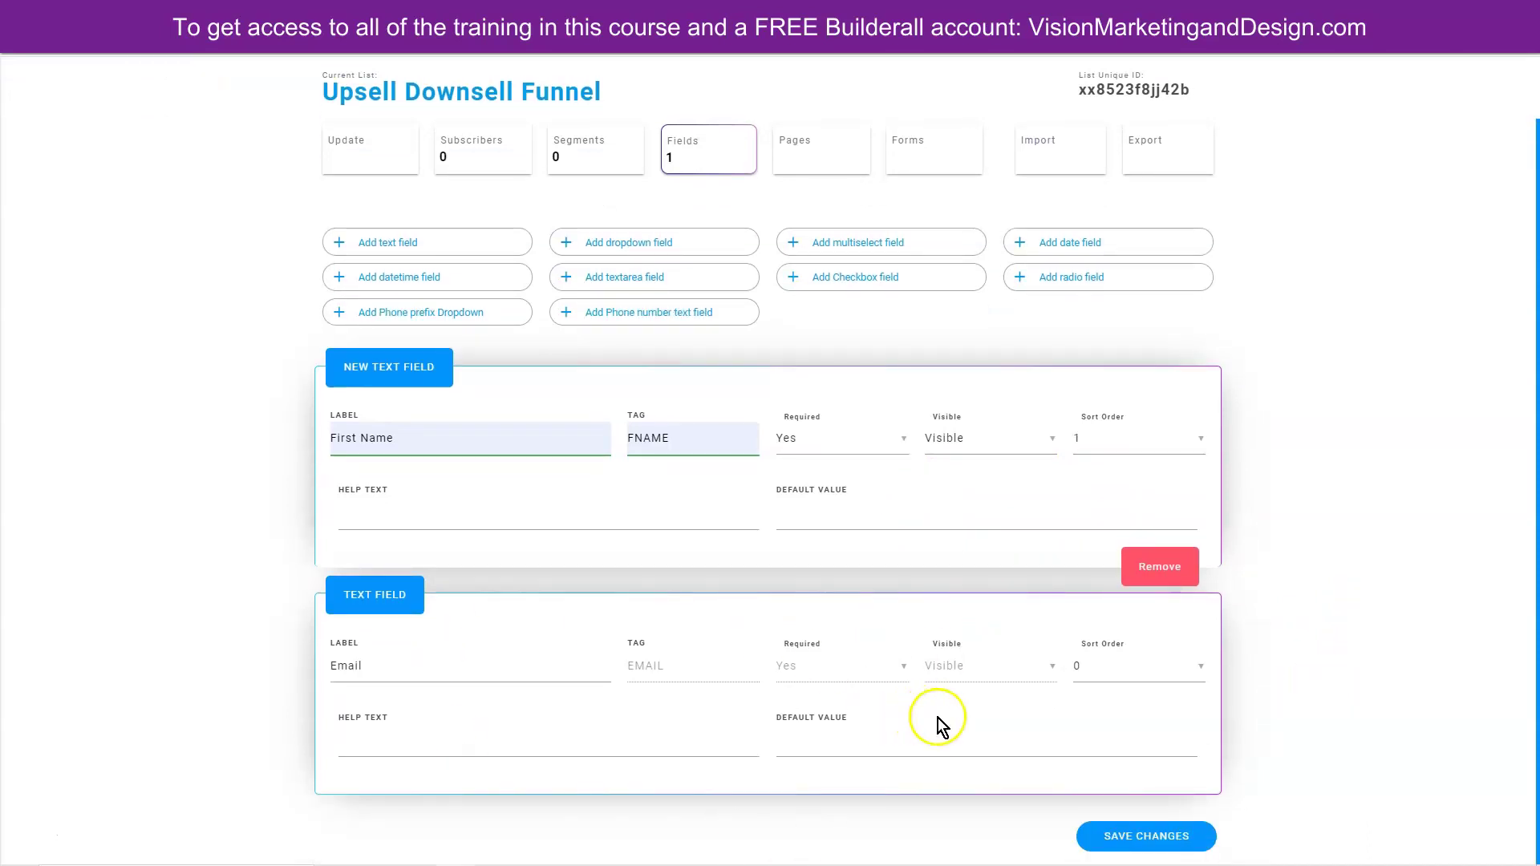
left_click(1081, 668)
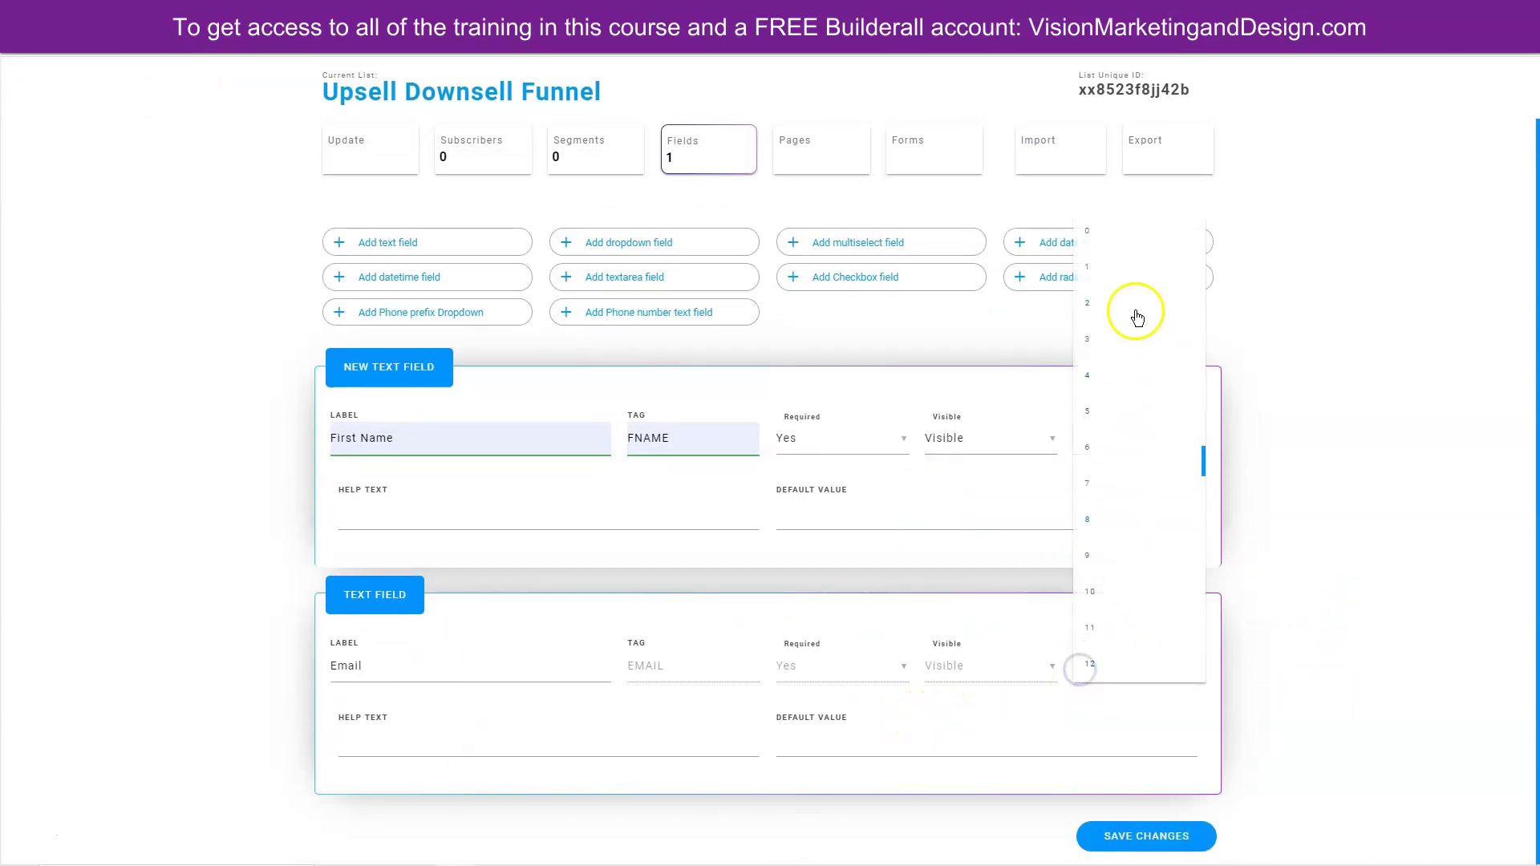
left_click(1096, 311)
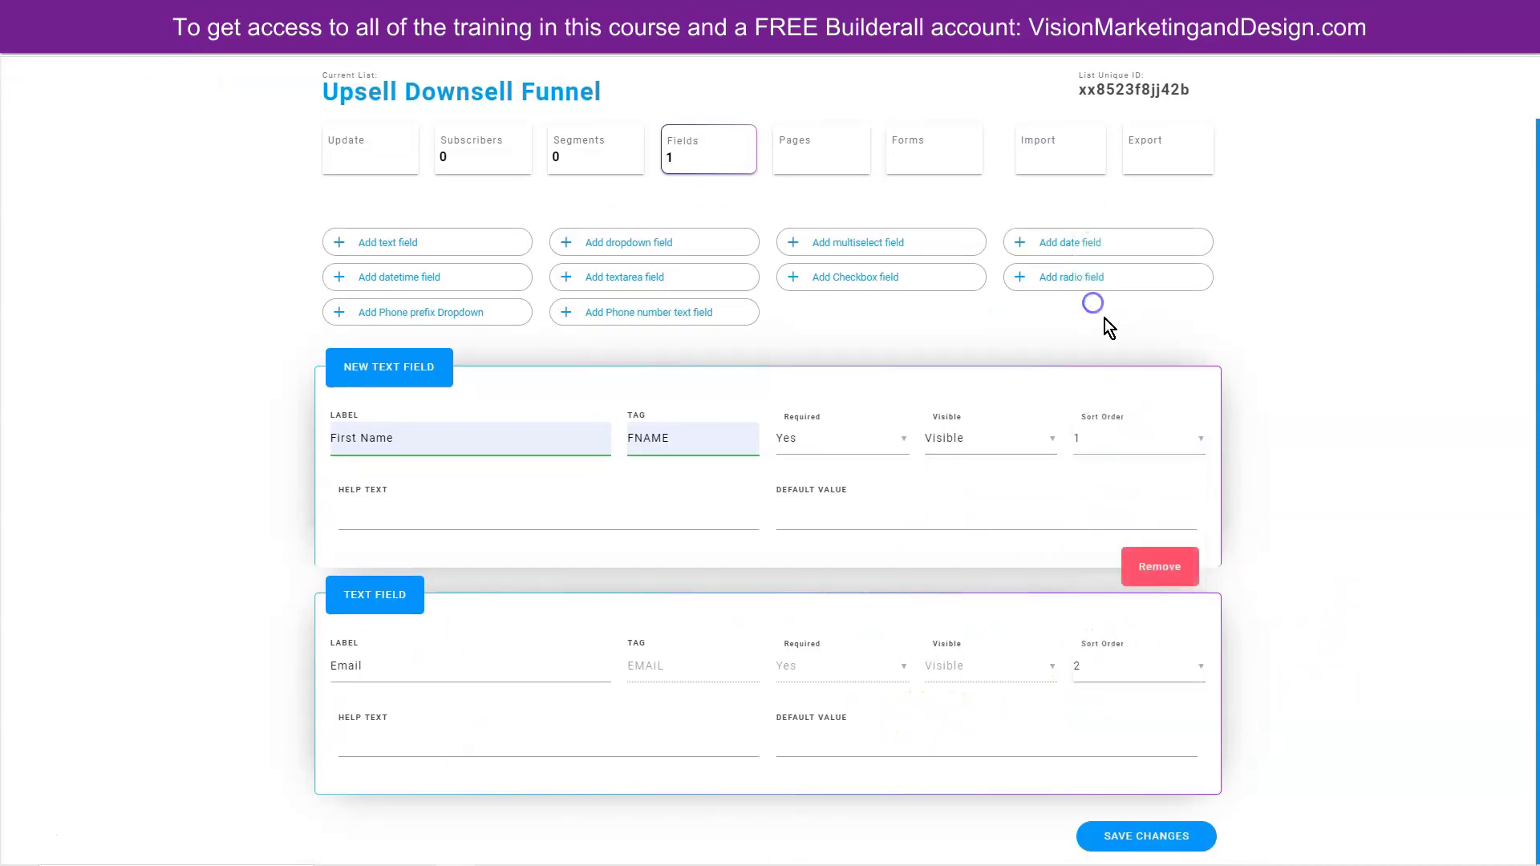
left_click(1128, 835)
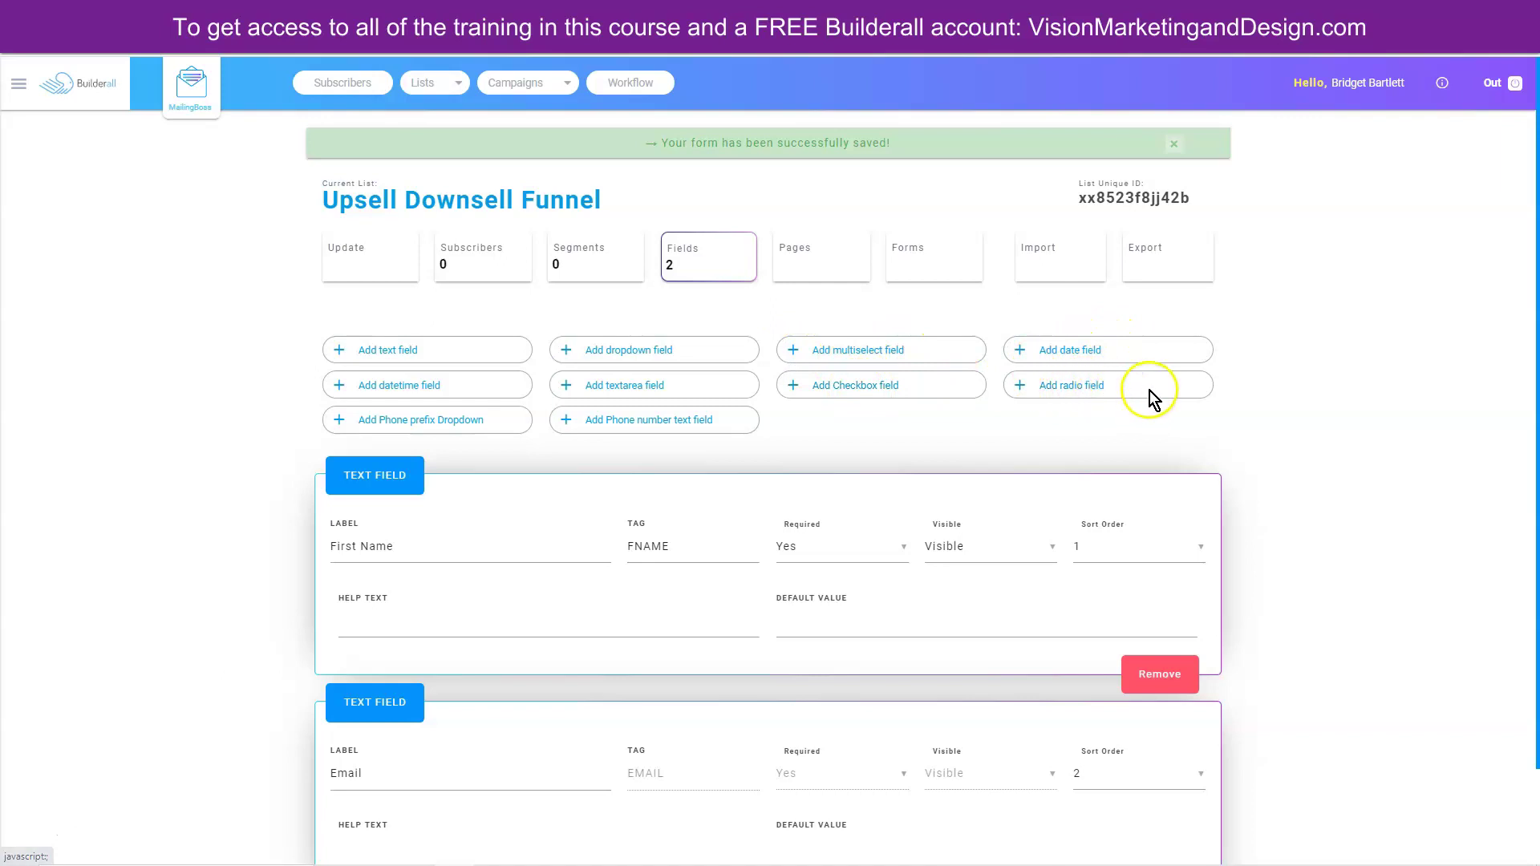
scroll(1373, 614, "down", 2)
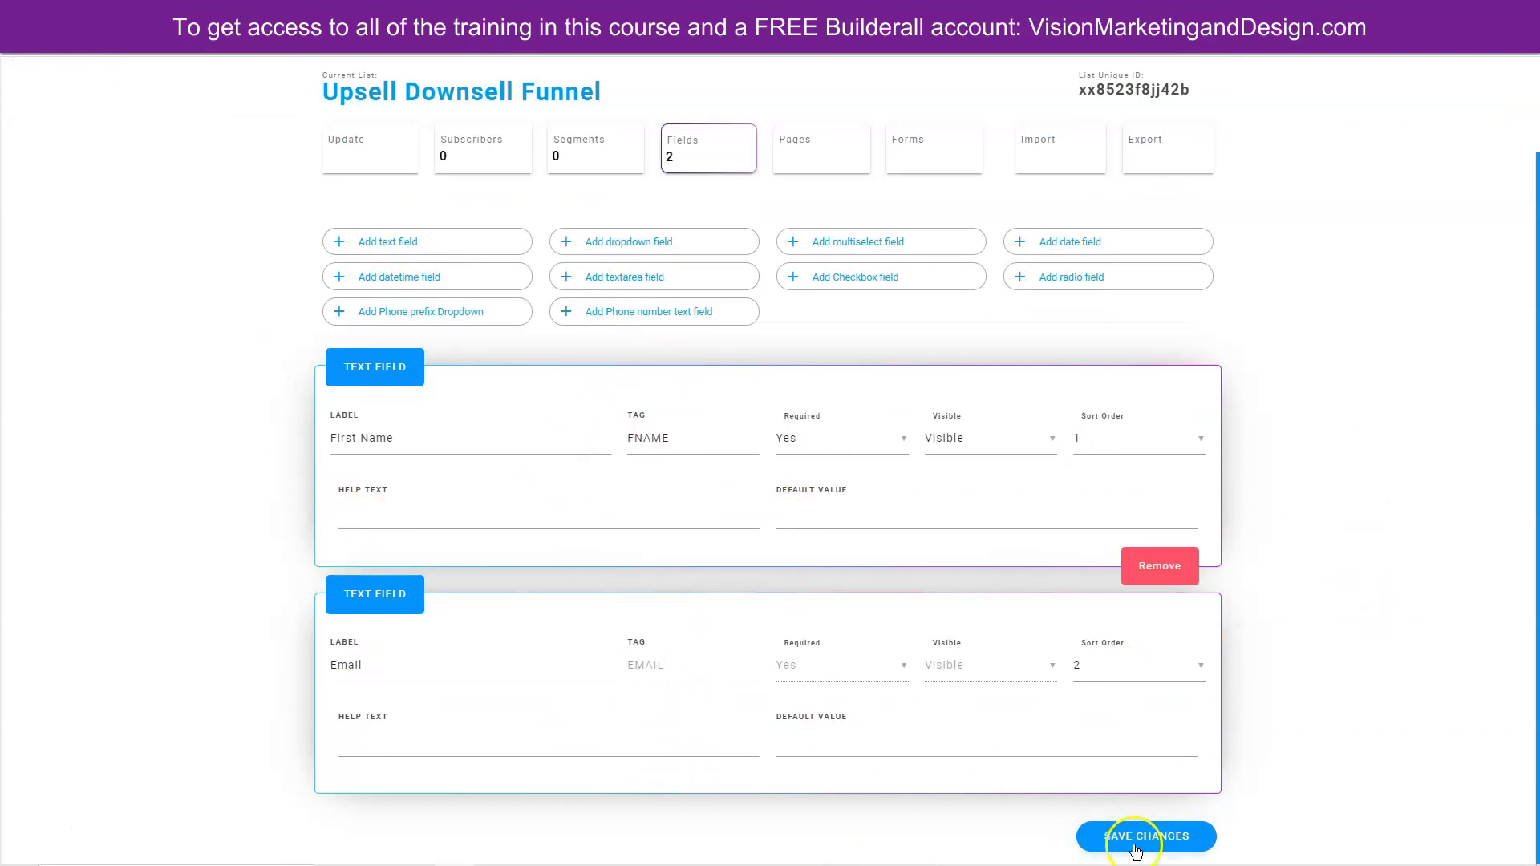
left_click(809, 158)
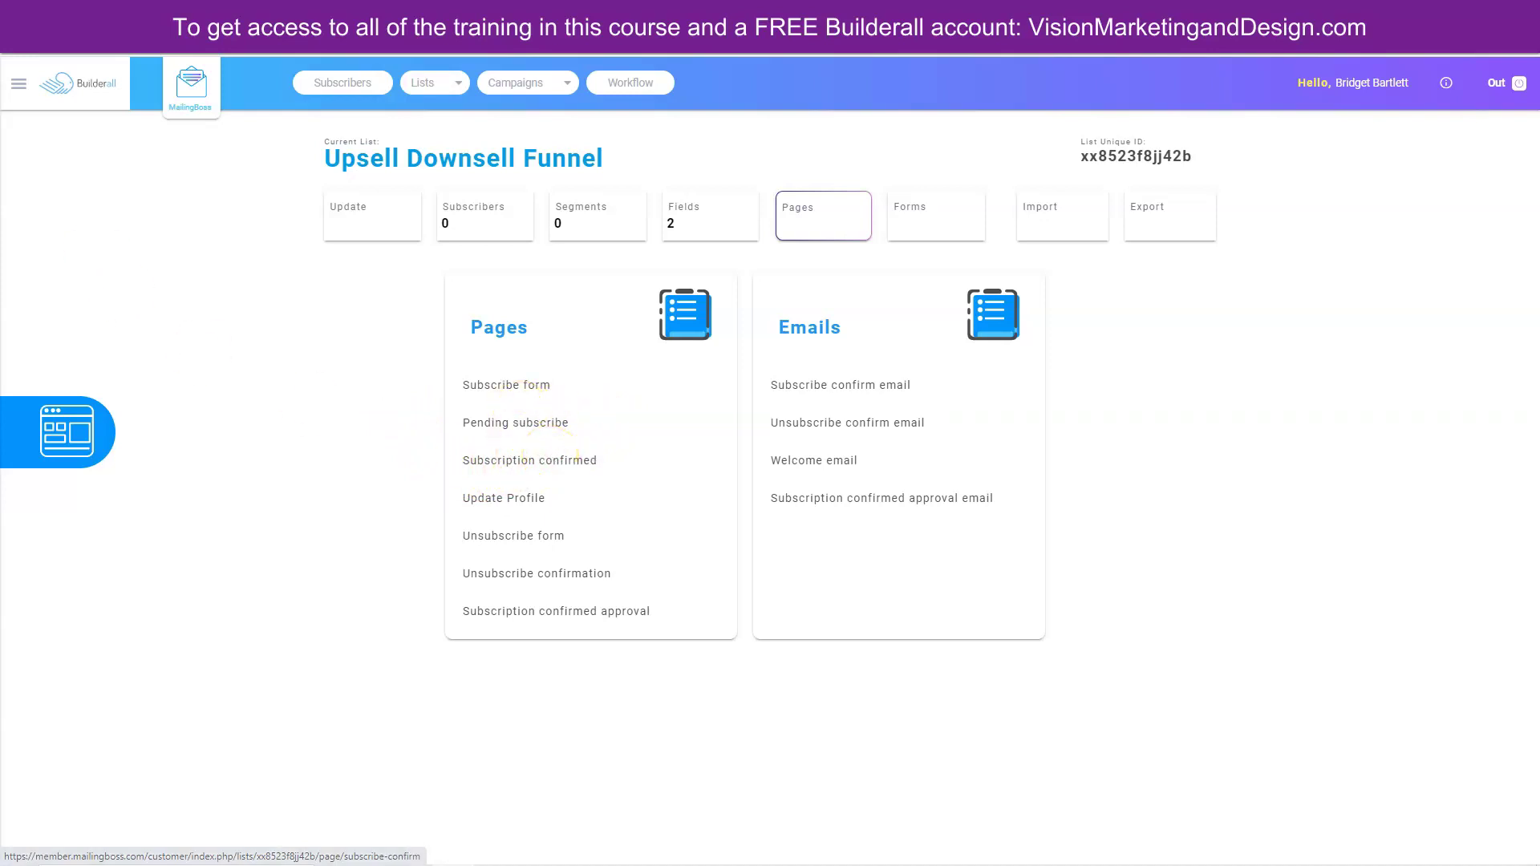
Switch to the Cheetah site builder, open the unpublished Upsell Funnel site and publish it.
left_click(104, 24)
left_click(129, 336)
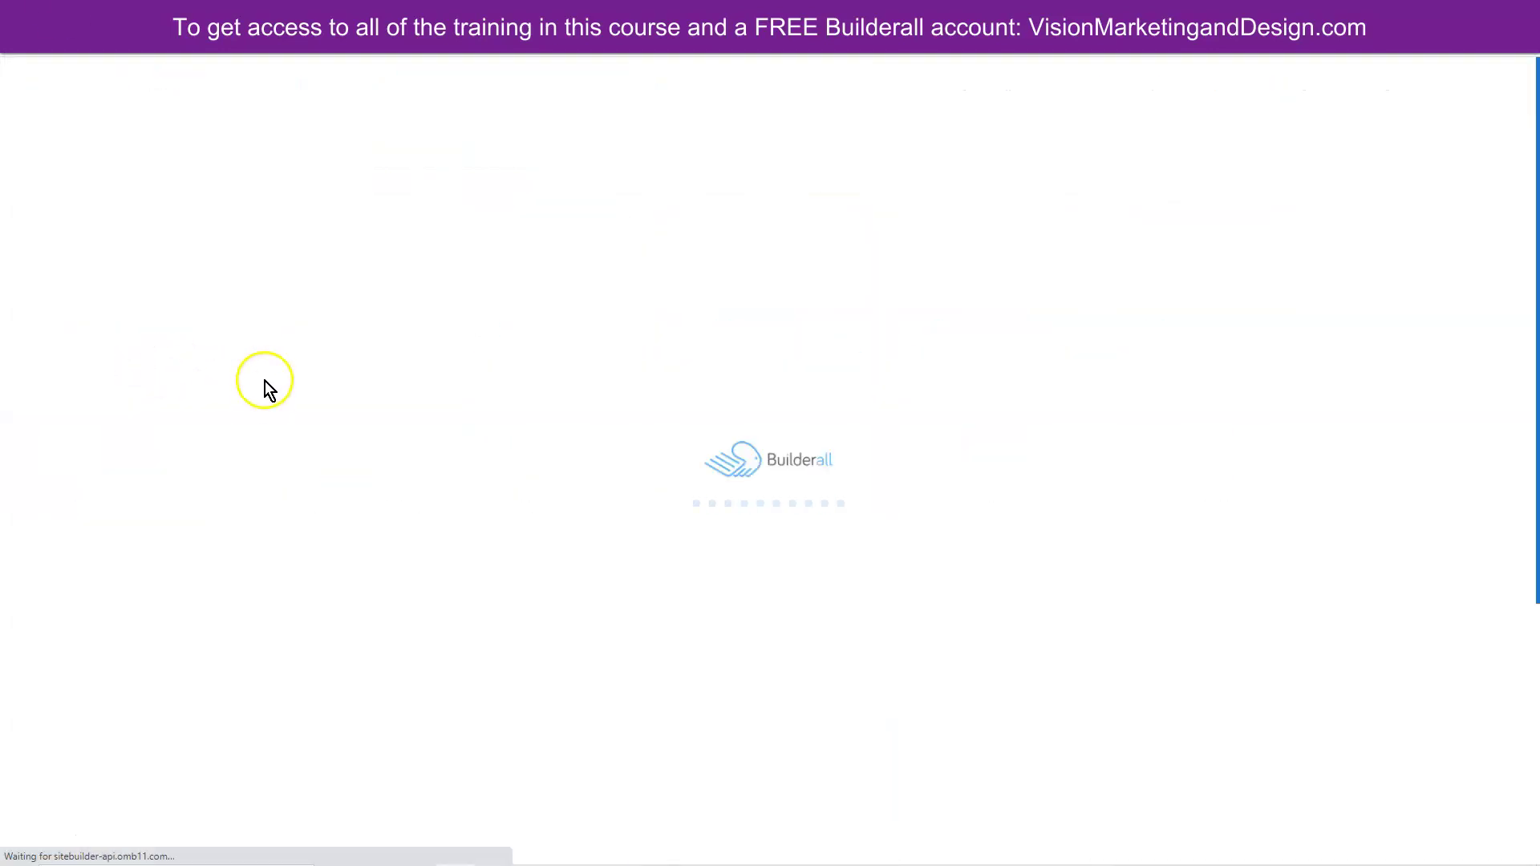
scroll(263, 424, "down", 10)
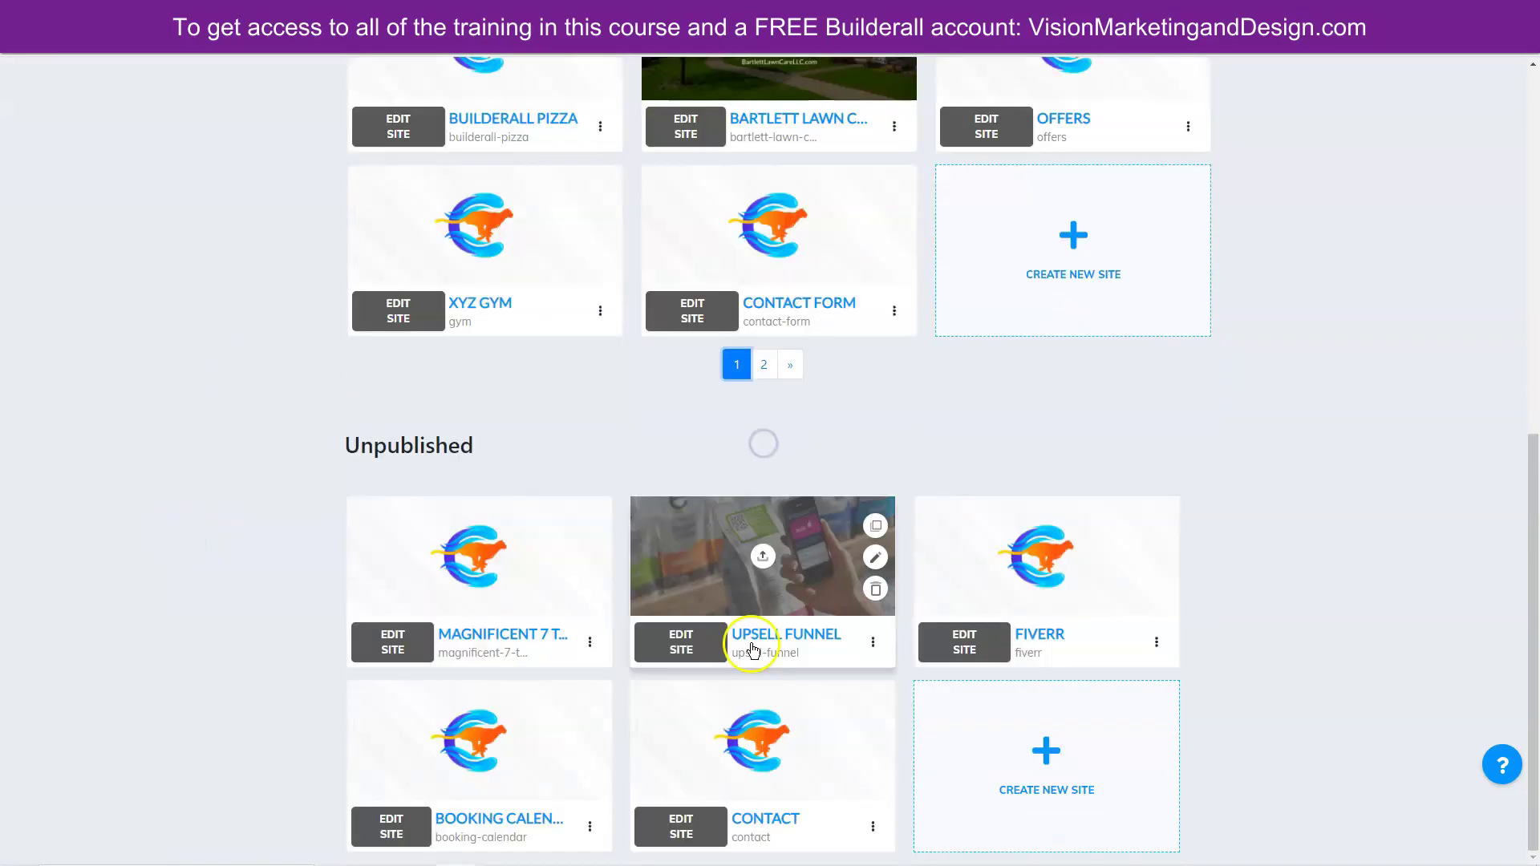
left_click(798, 549)
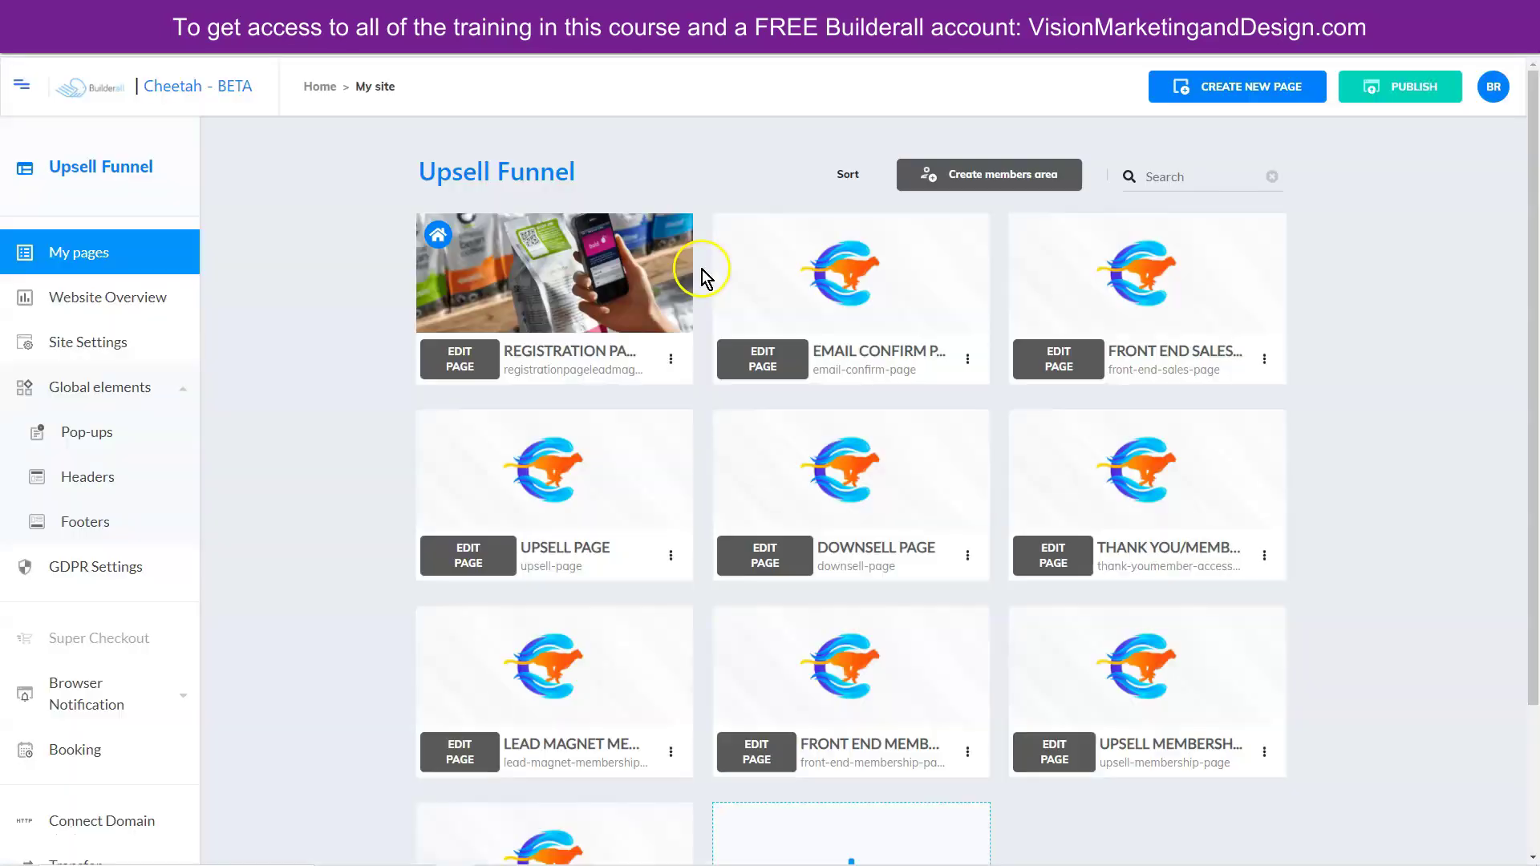
left_click(1427, 89)
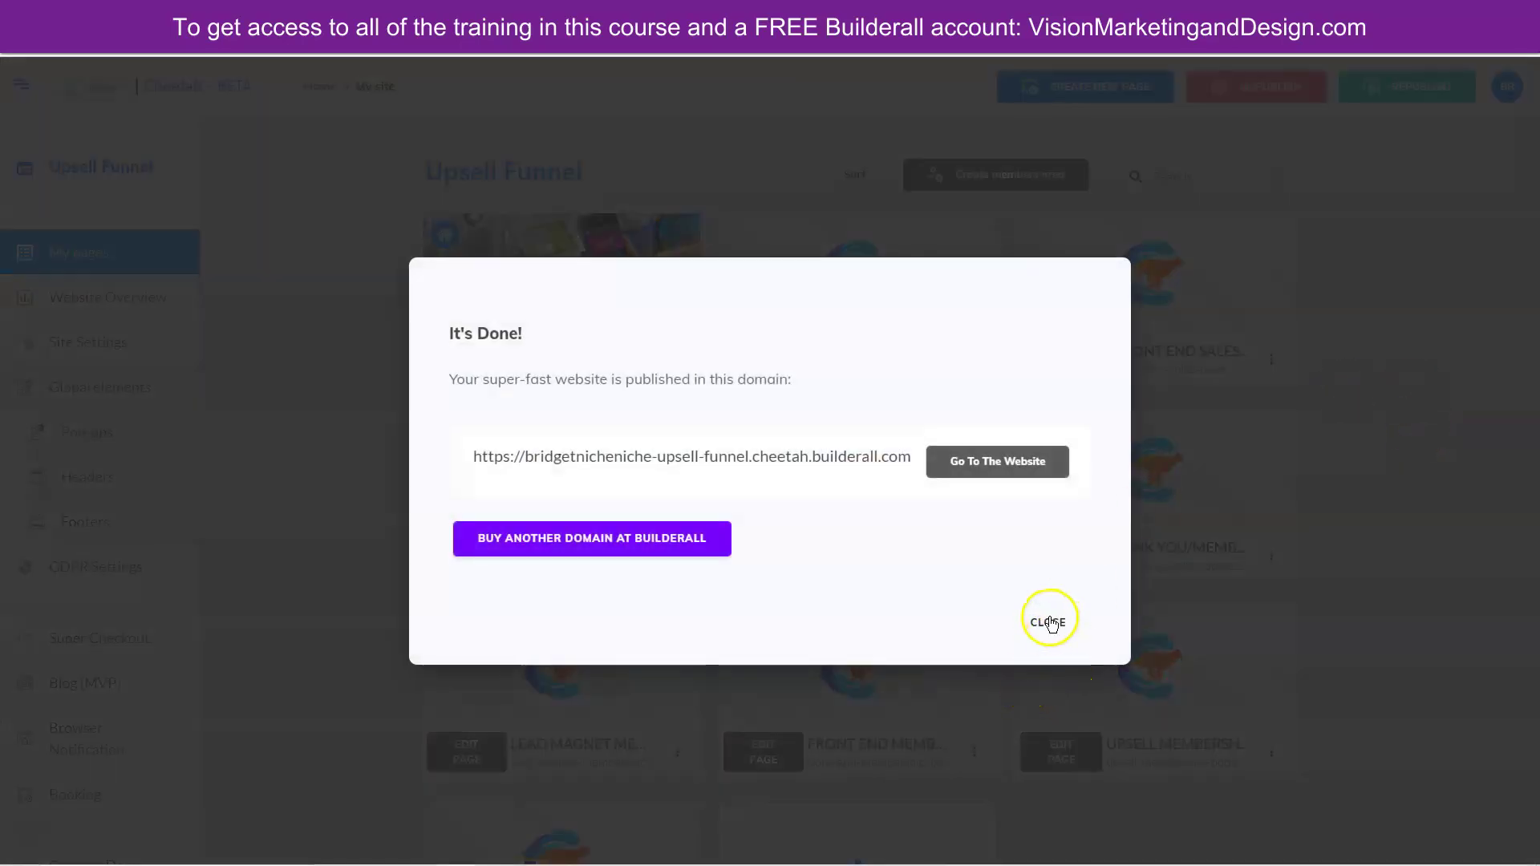
left_click(1050, 624)
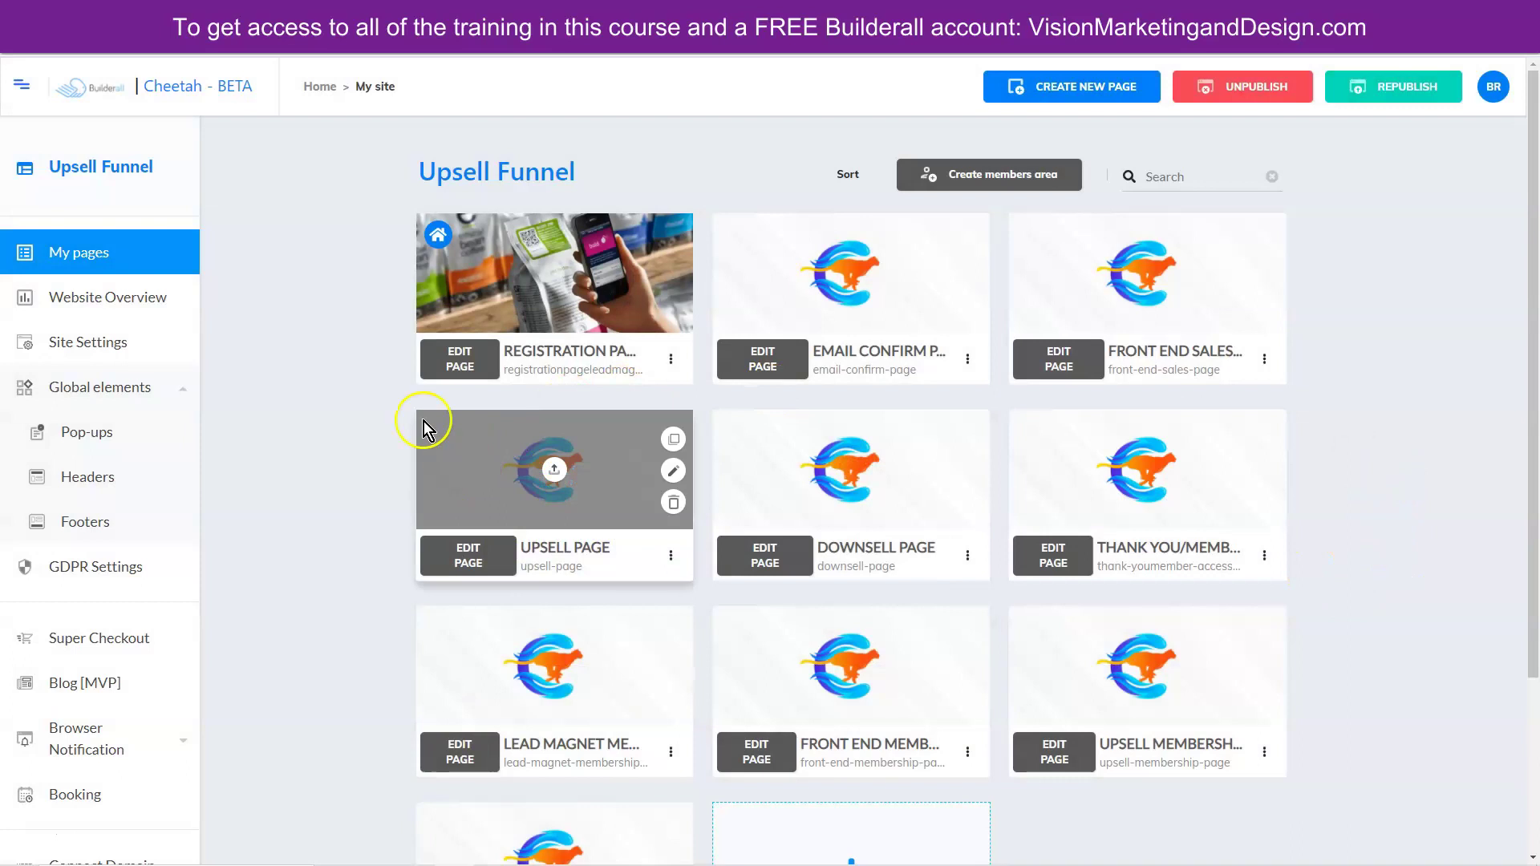
Copy the web address of the published front end sales page and return to the MailingBoss list pages.
mouse_move(1207, 333)
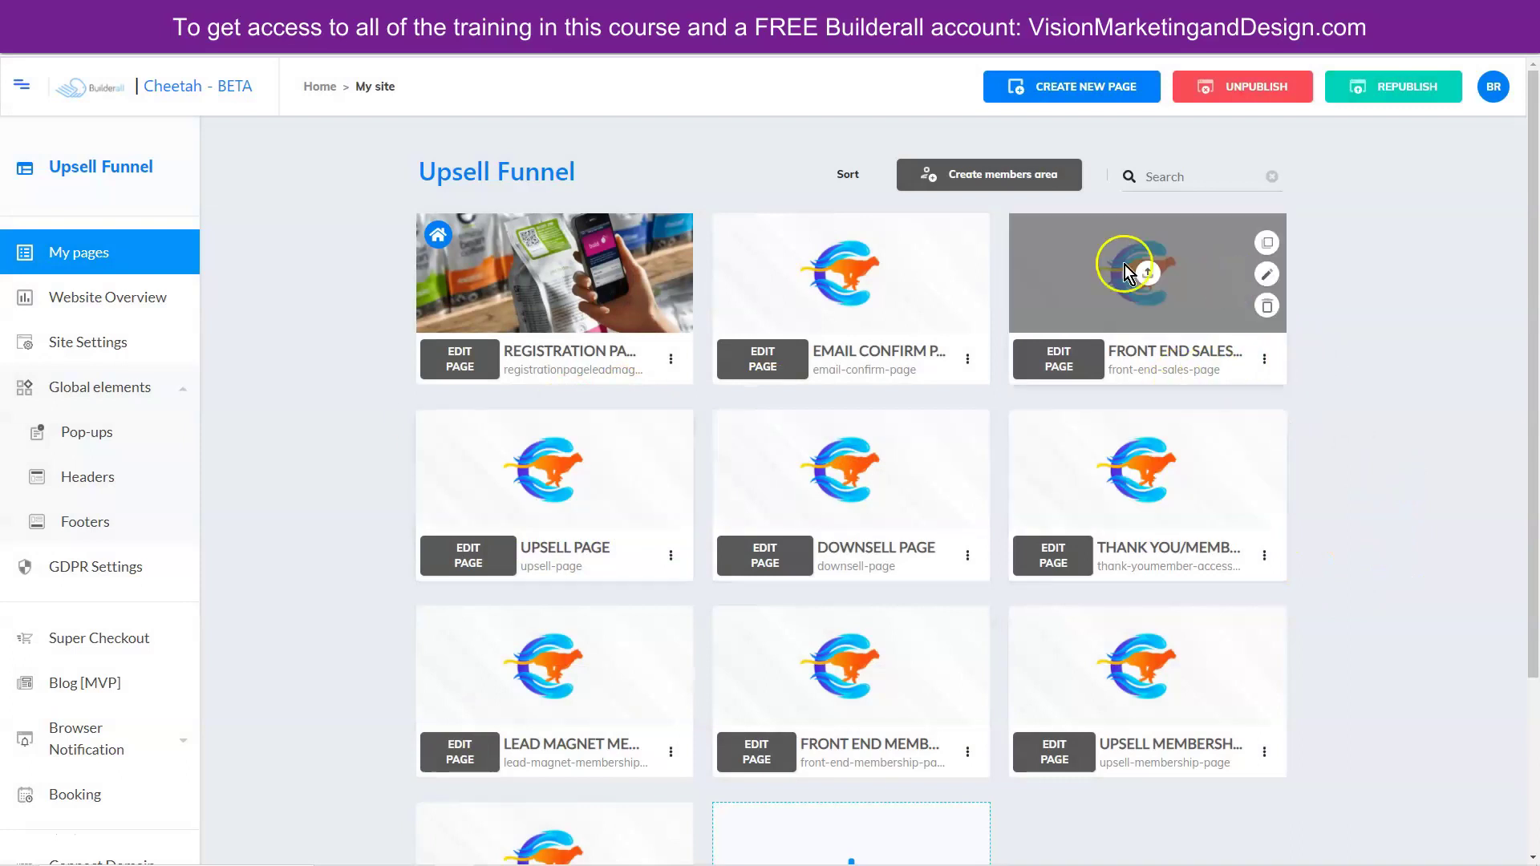
left_click(1265, 360)
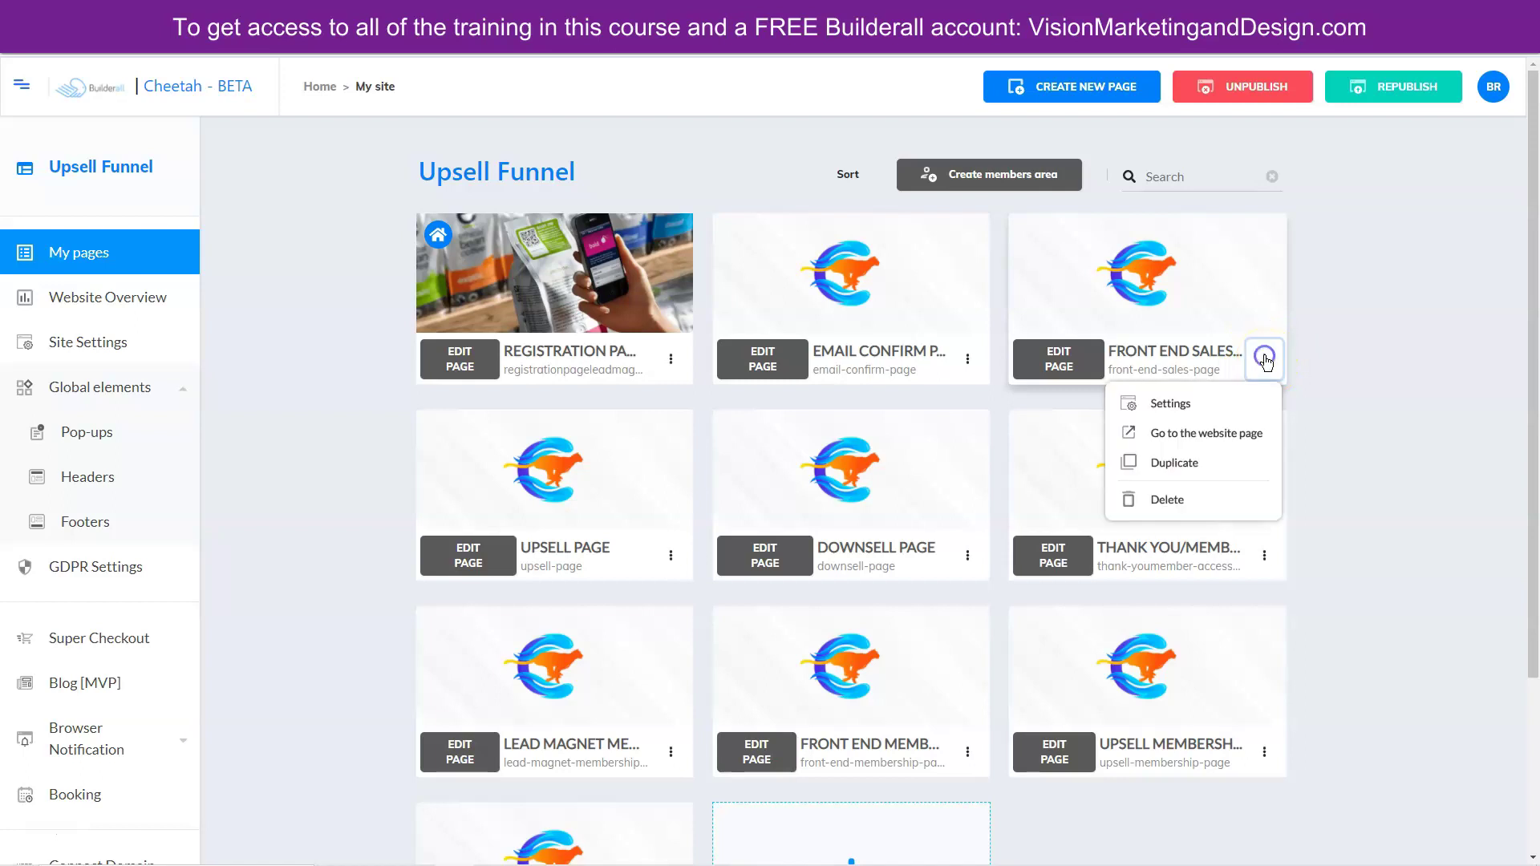
left_click(1173, 434)
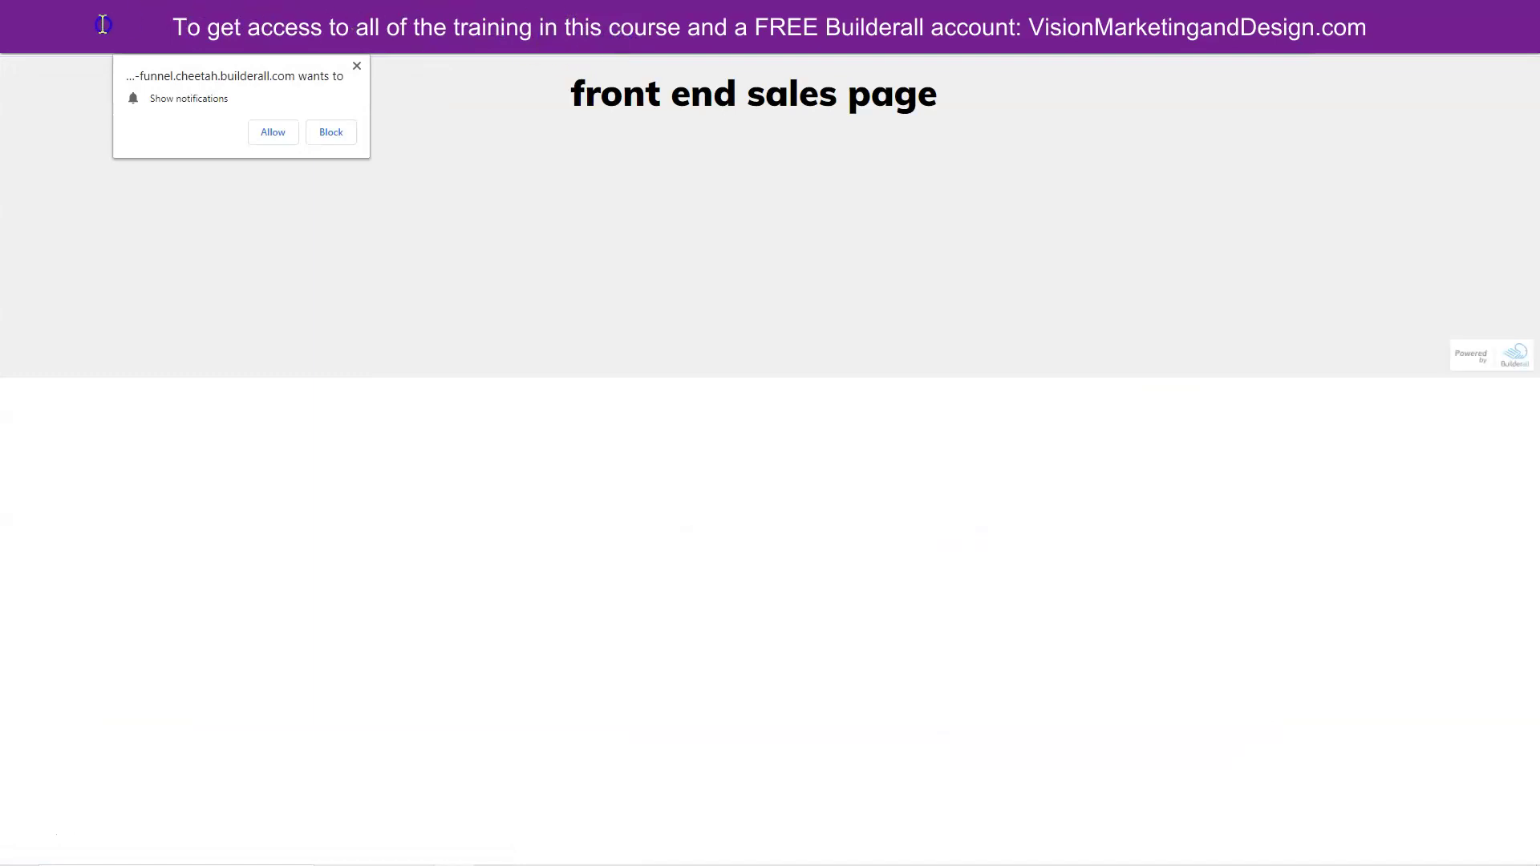
right_click(213, 45)
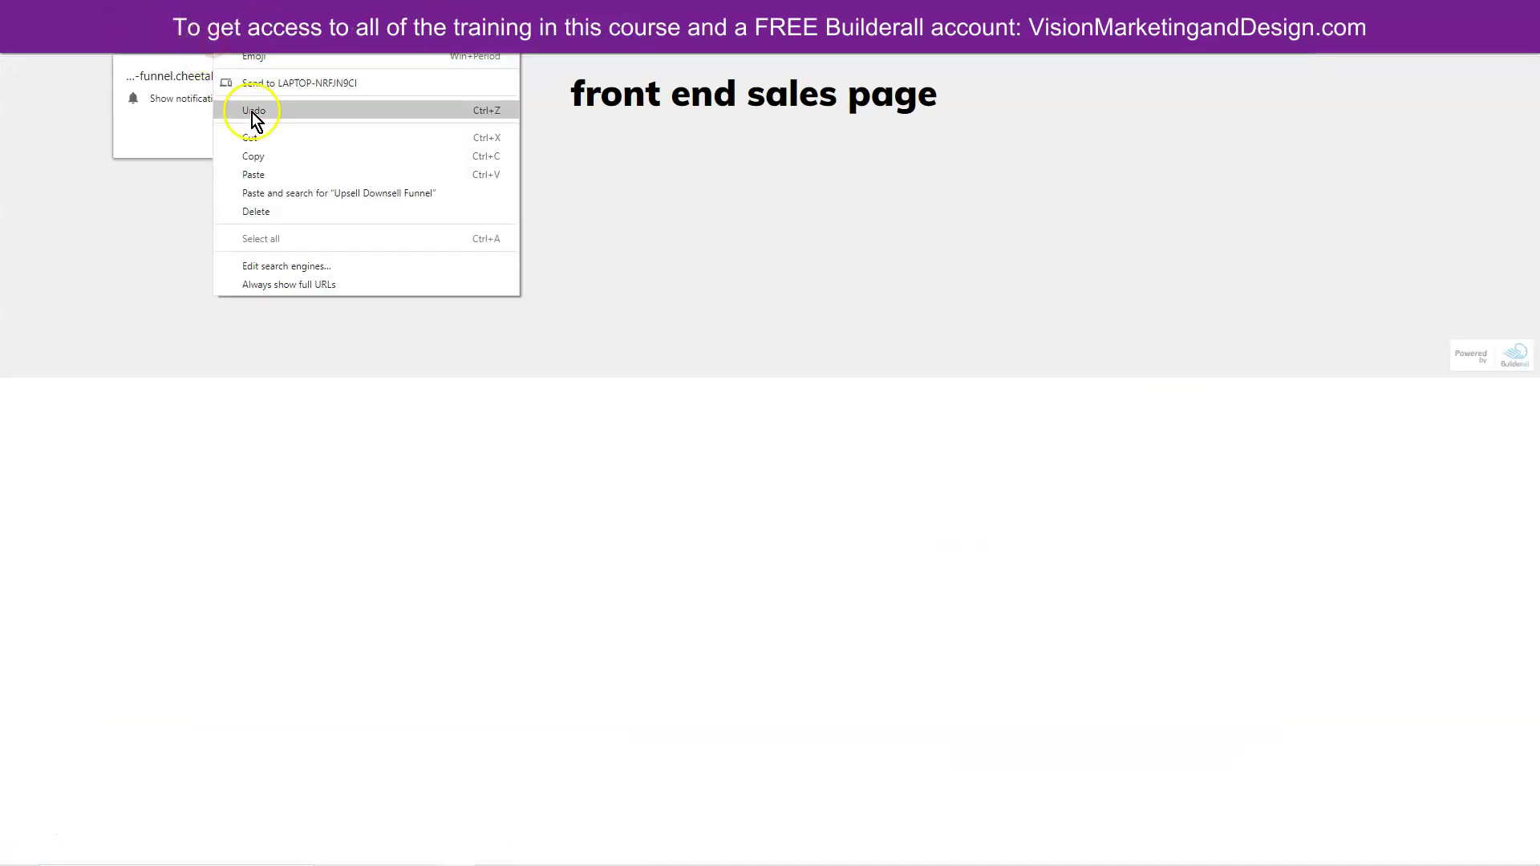
left_click(266, 159)
key("ctrl+w")
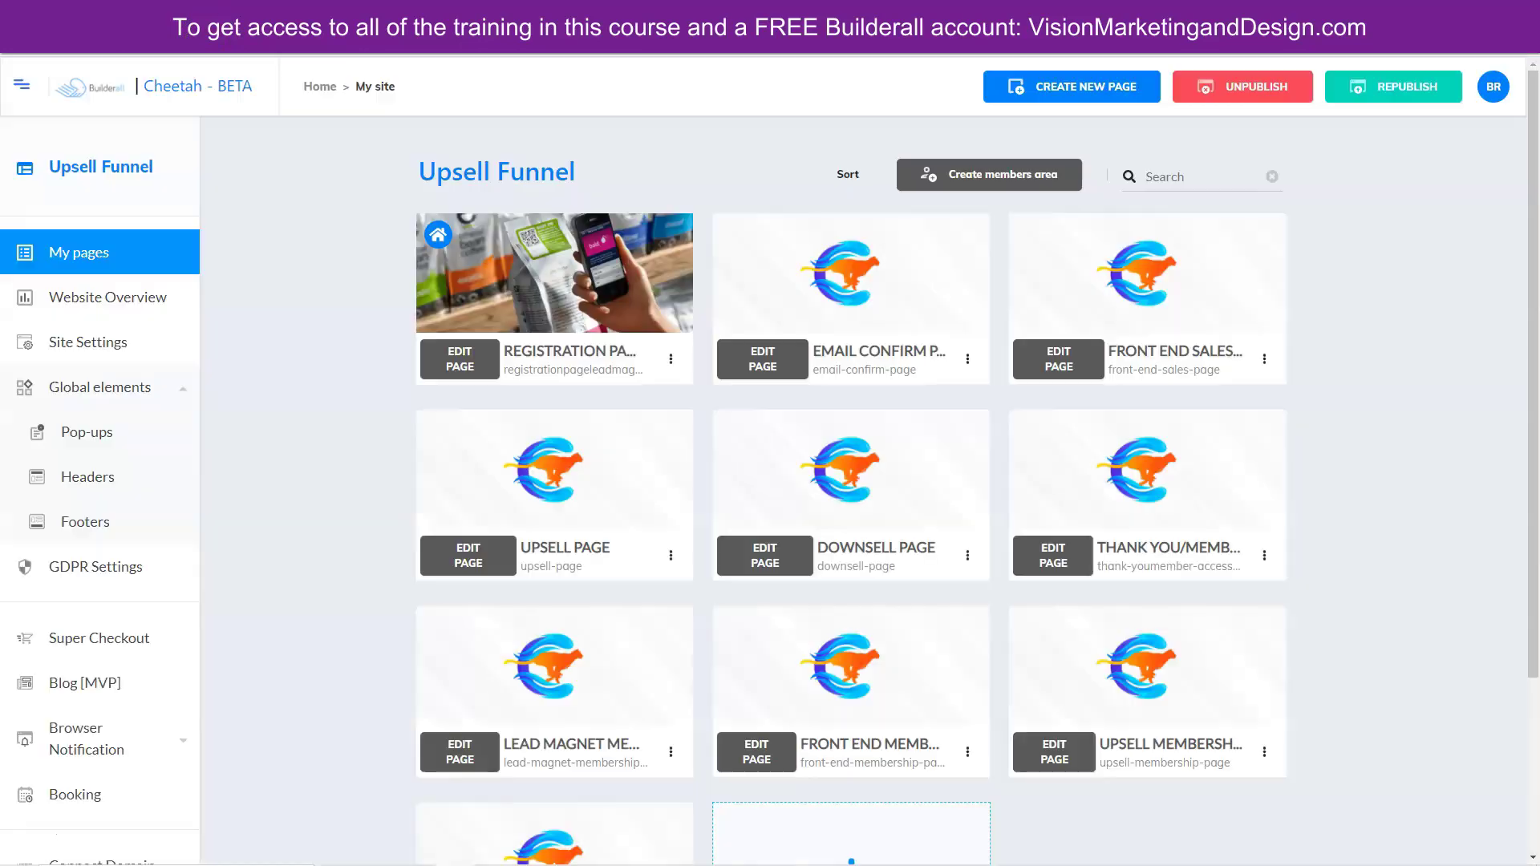
key("ctrl+w")
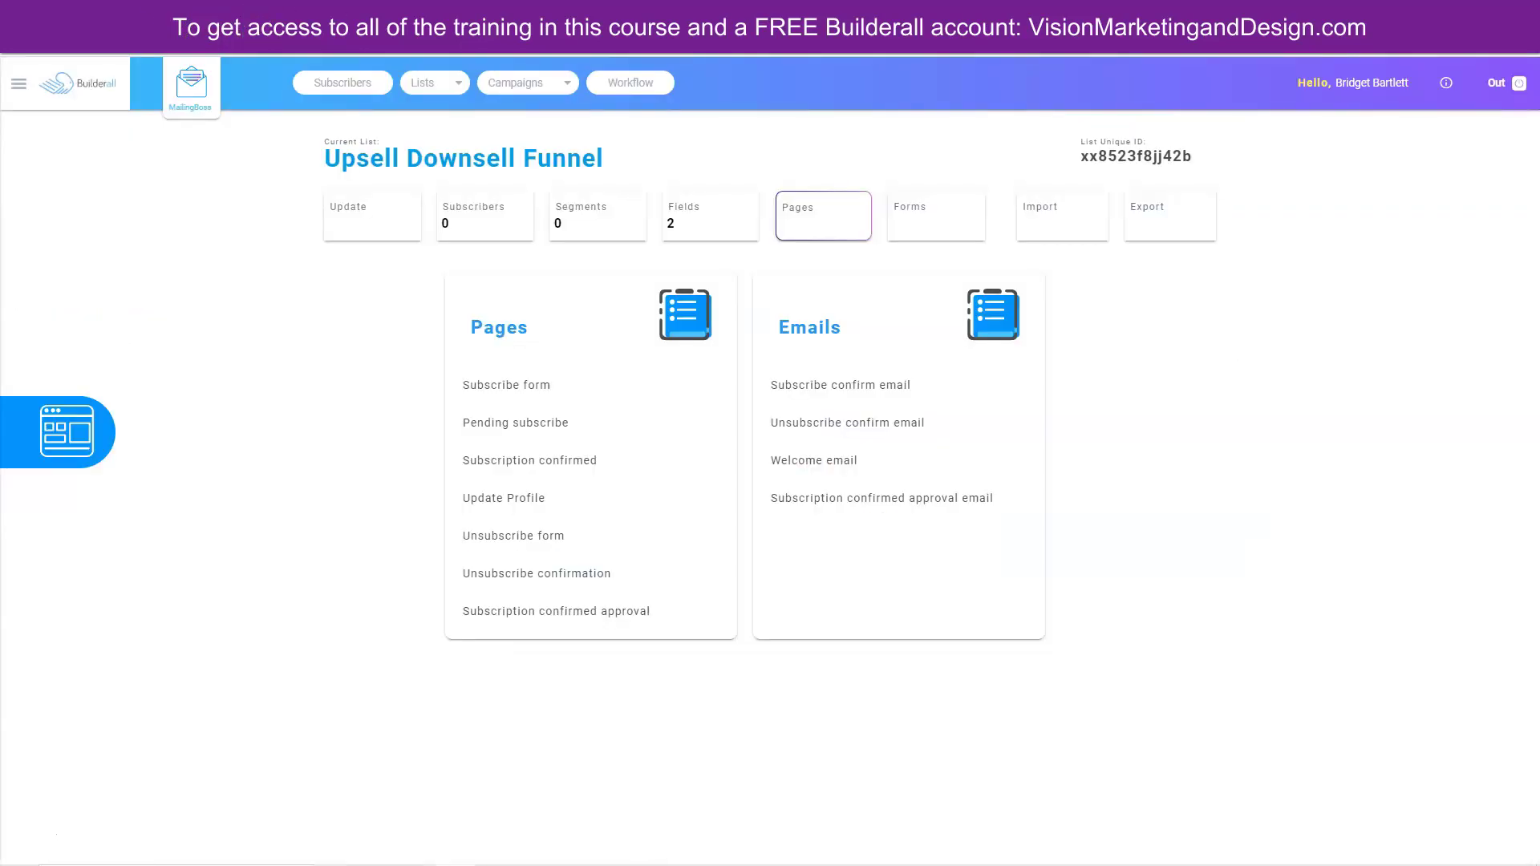
Make the Subscription confirmed page redirect subscribers to the copied front-end-sales-page URL and save the page.
left_click(481, 462)
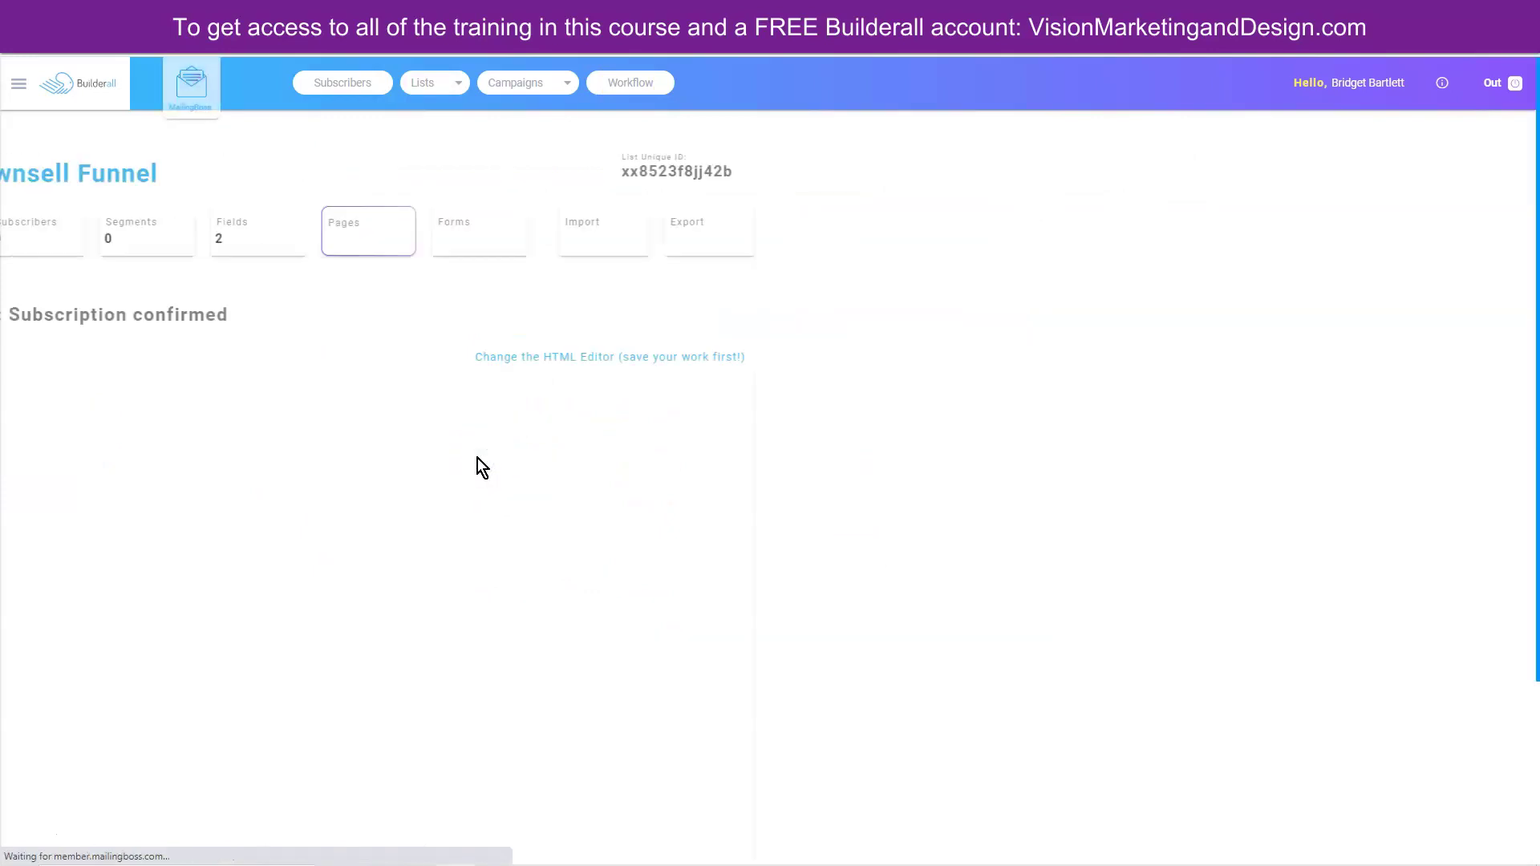
scroll(633, 433, "down", 3)
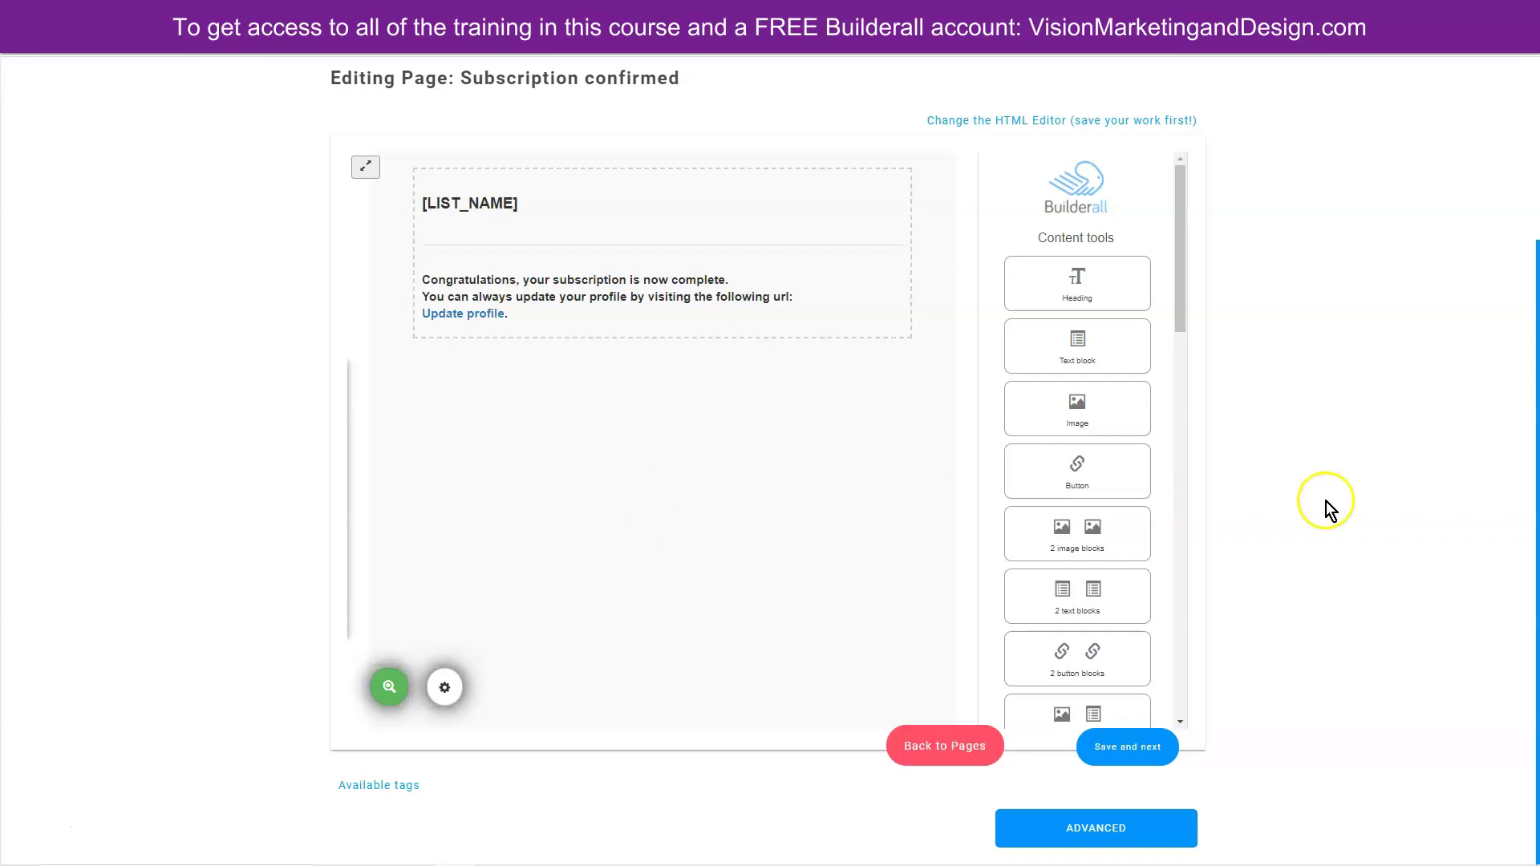
left_click(1075, 828)
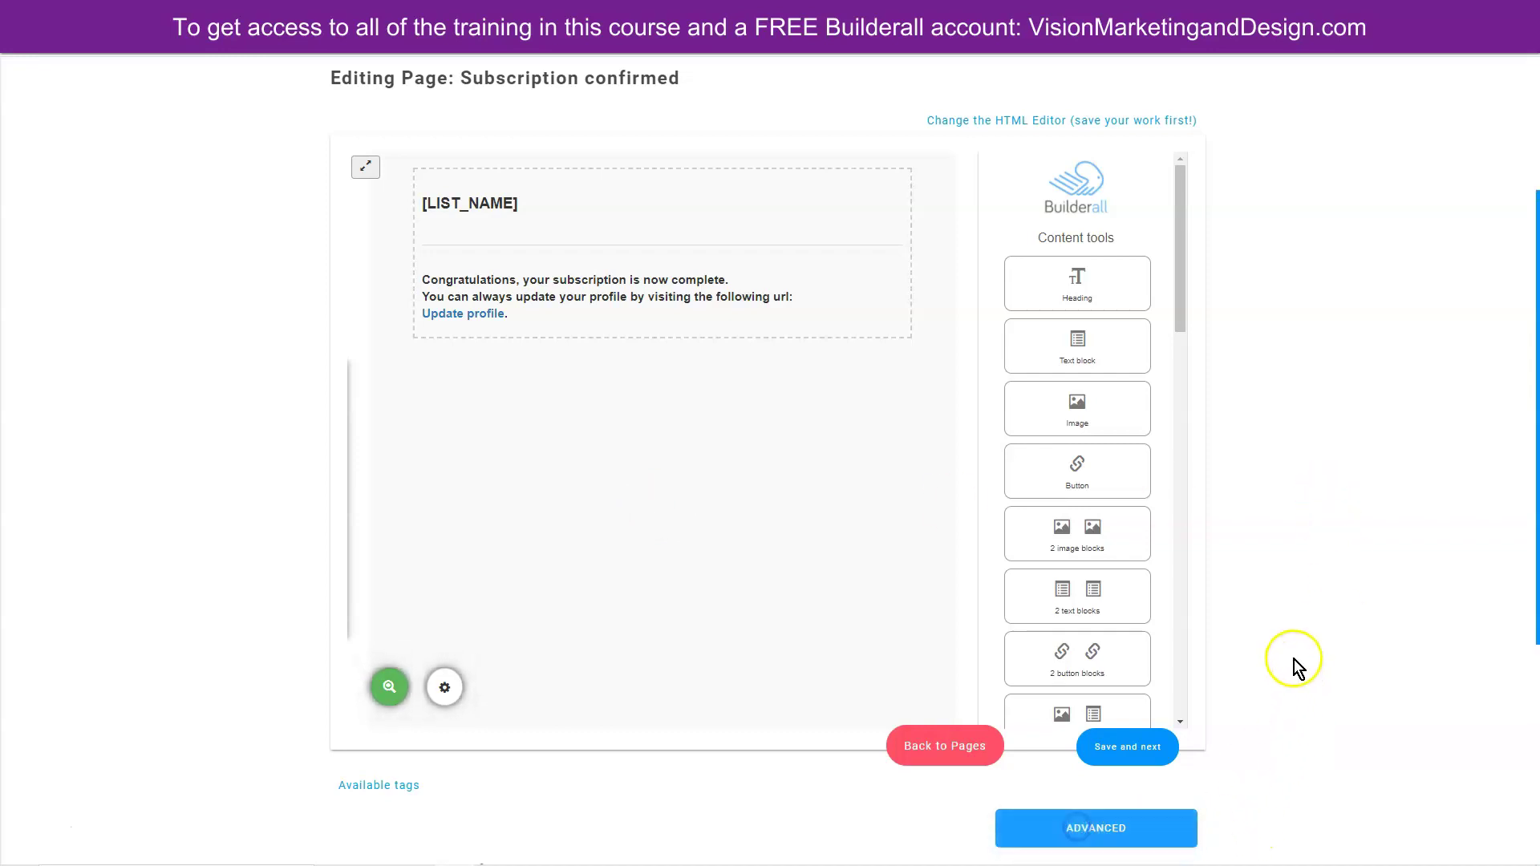
scroll(1295, 658, "down", 5)
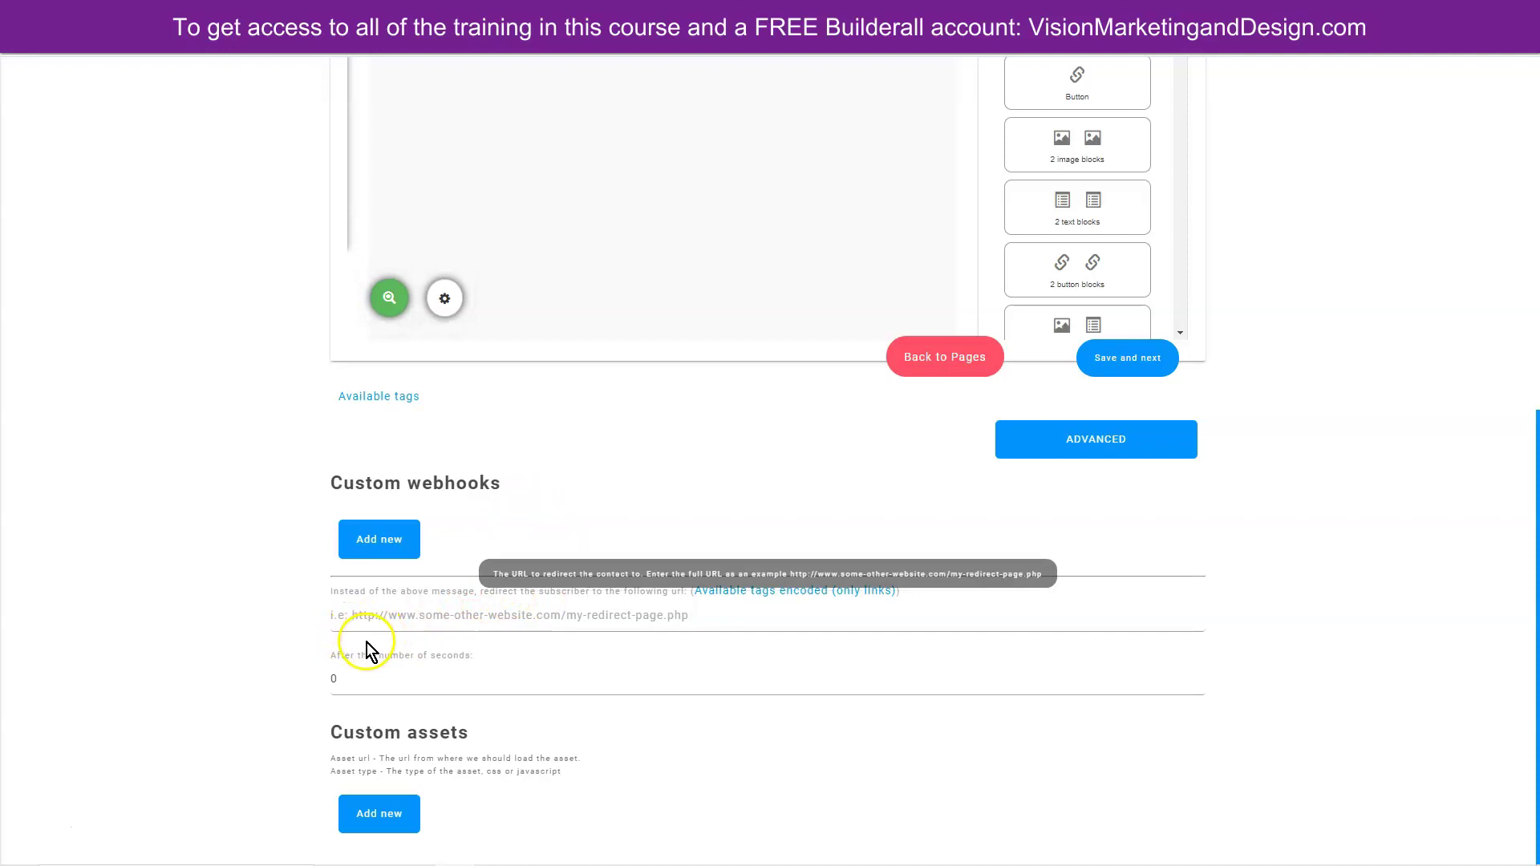
left_click(357, 615)
right_click(358, 616)
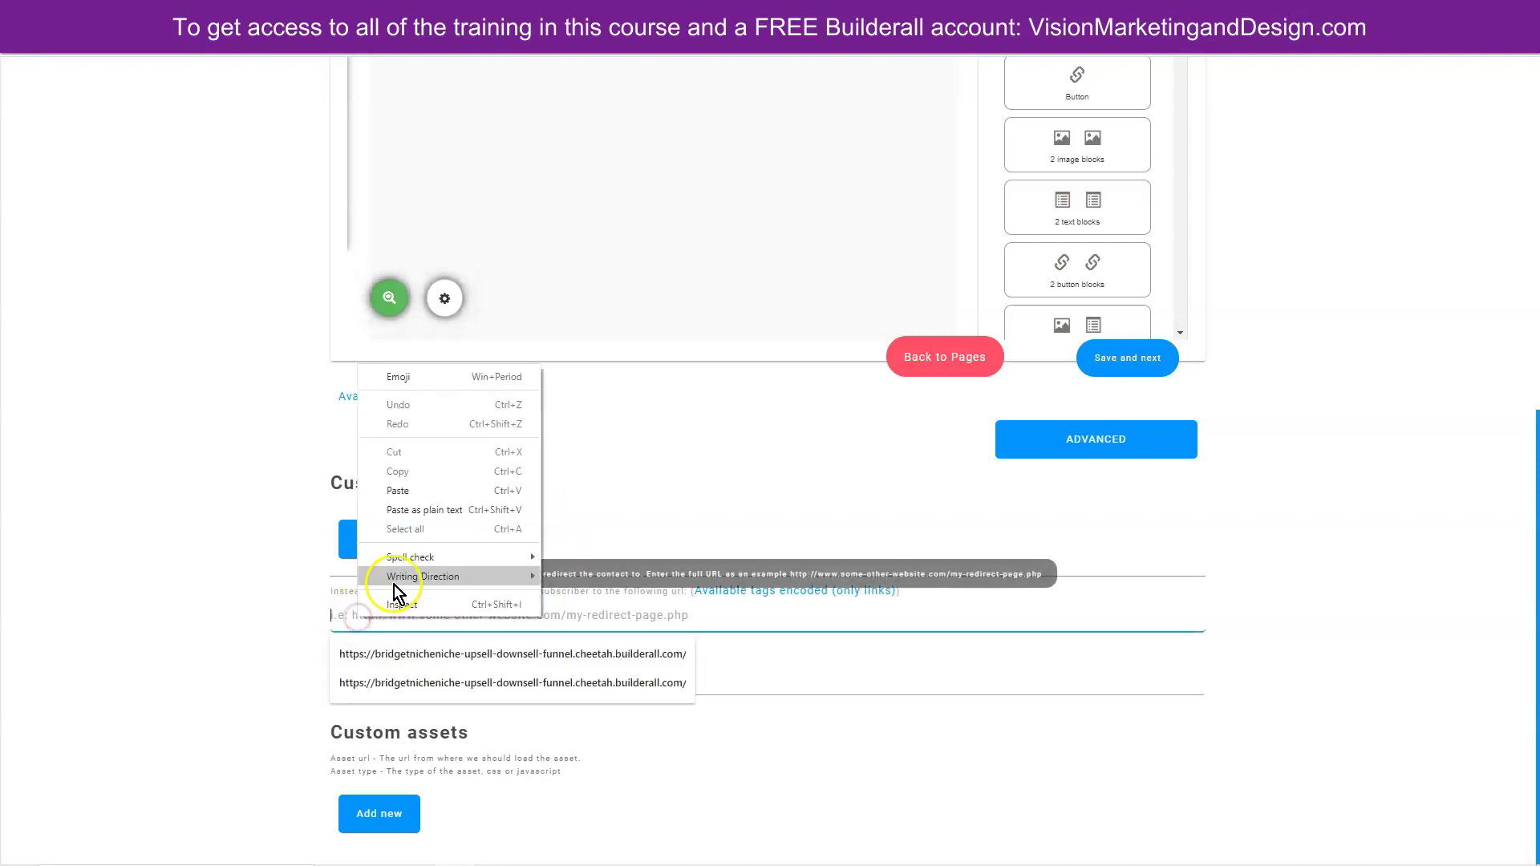
left_click(404, 496)
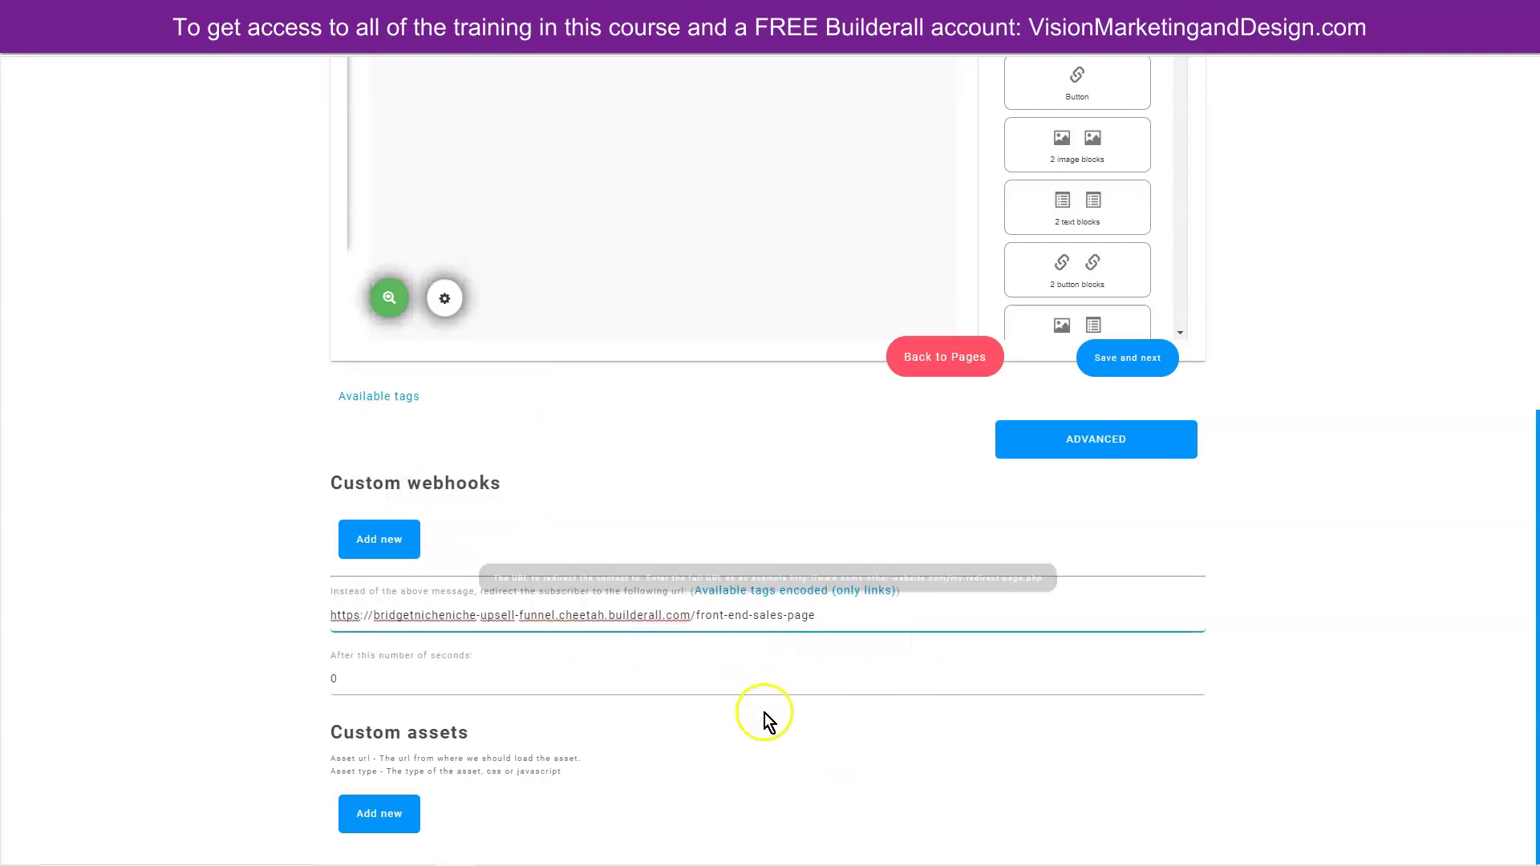
left_click(1119, 362)
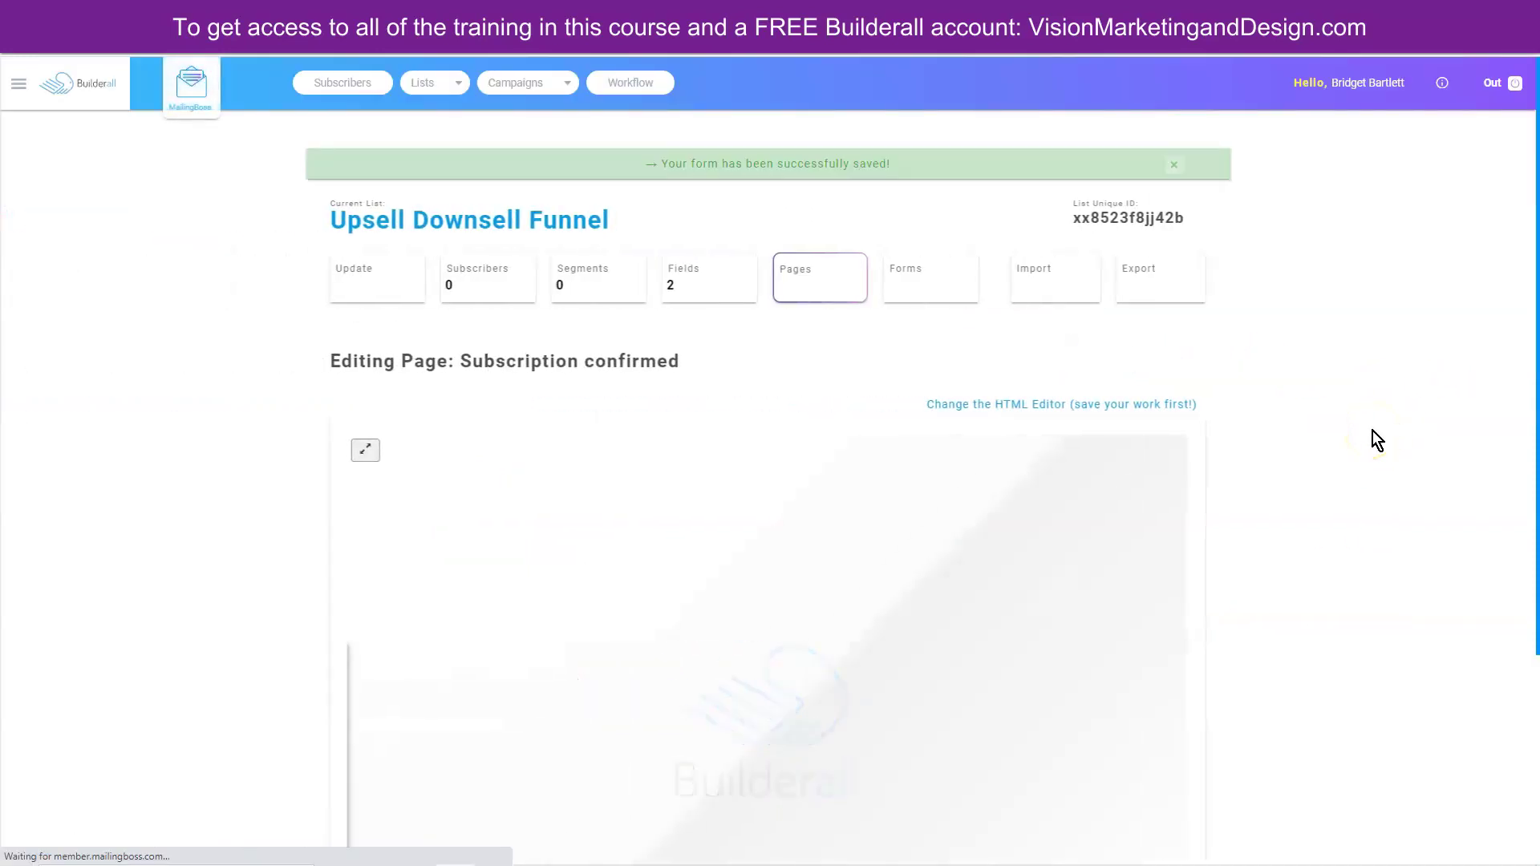
Open the list's Update Profile page and review its profile form content.
left_click(794, 279)
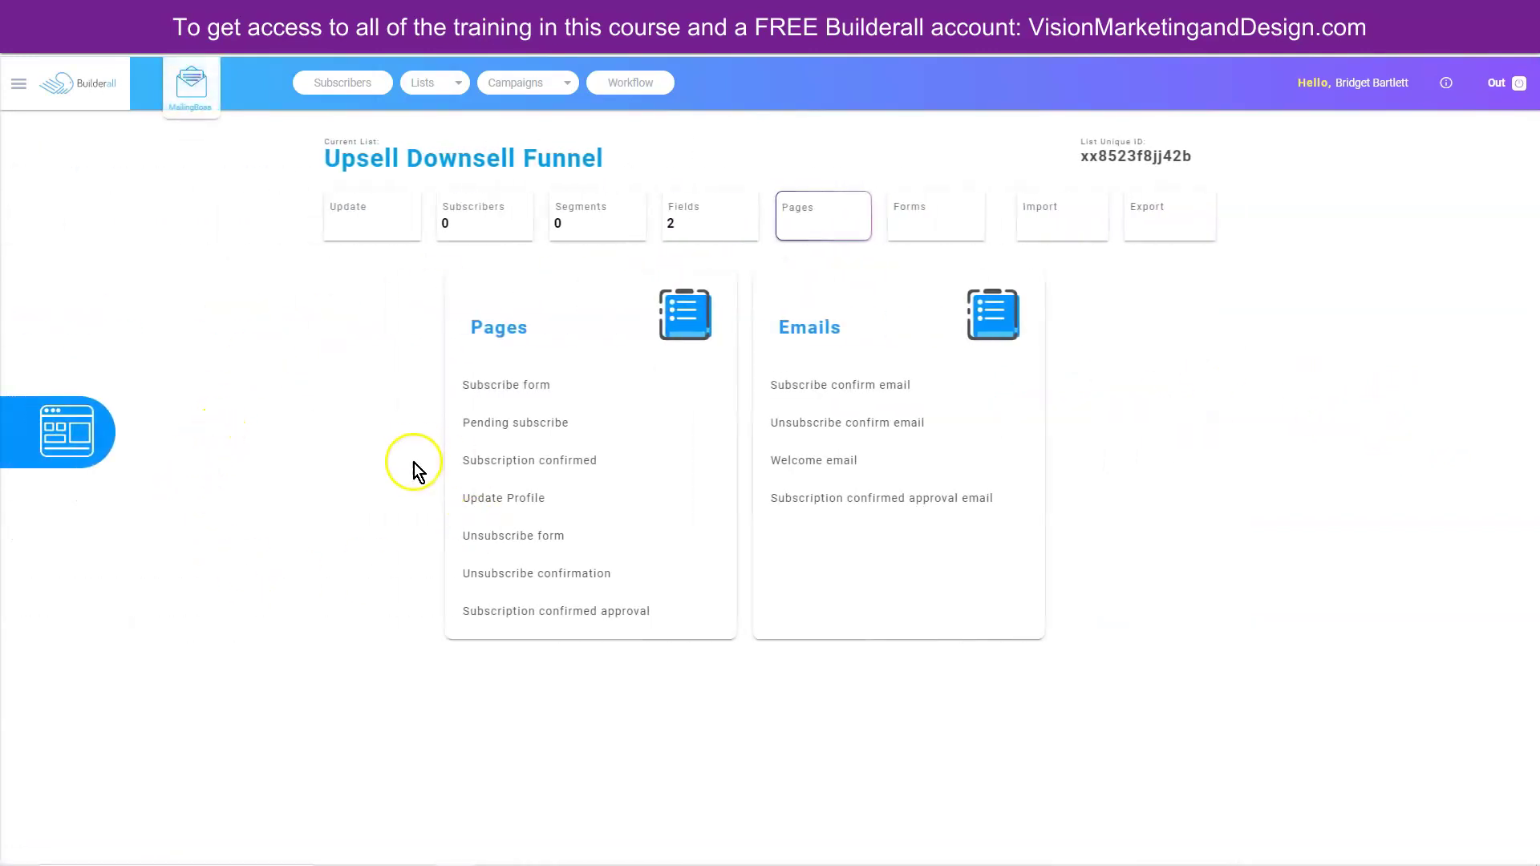
left_click(520, 498)
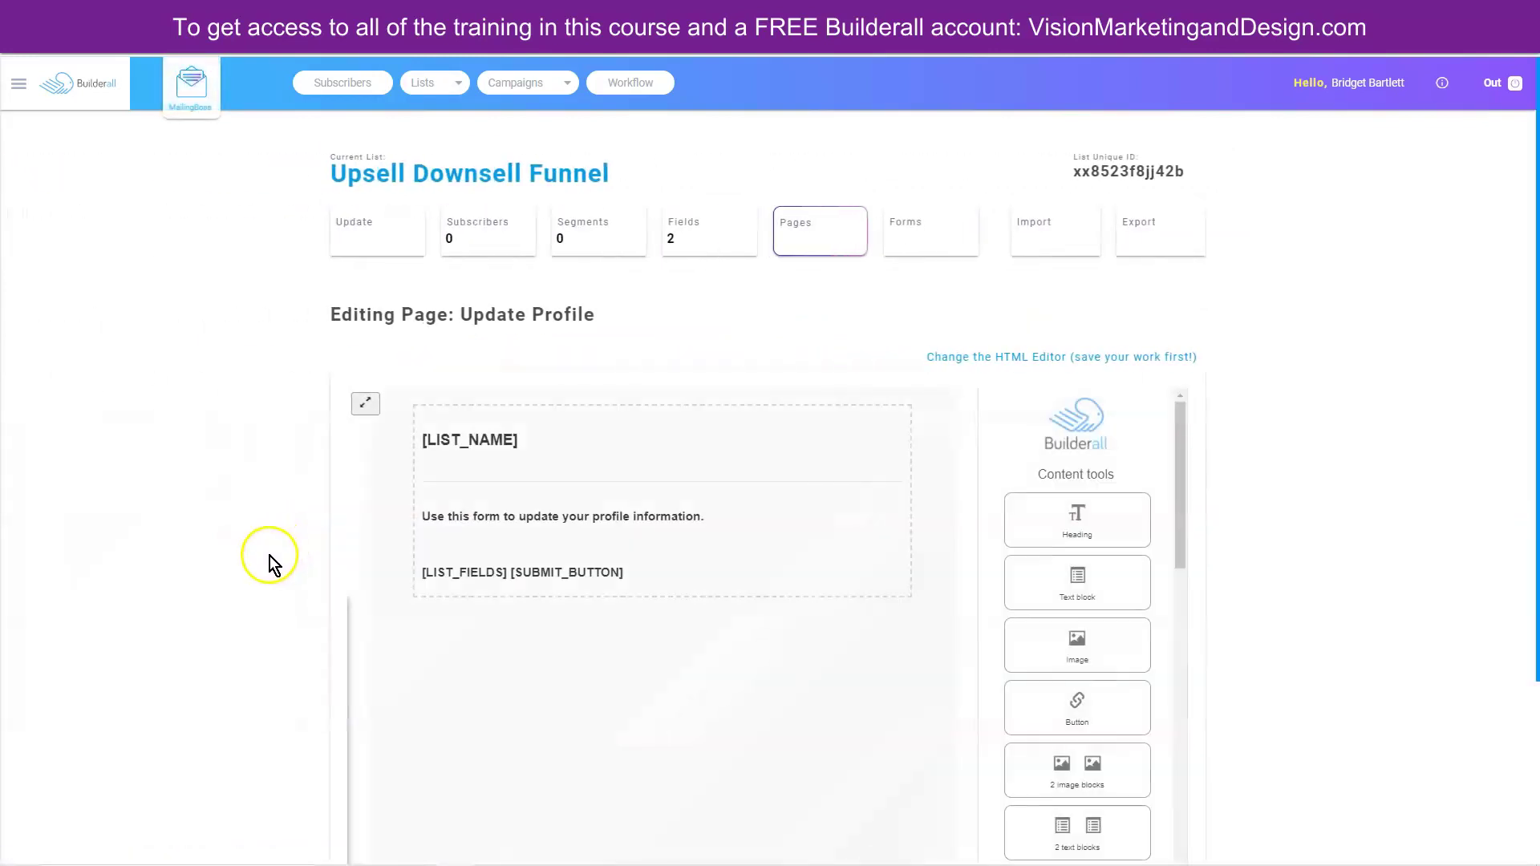
scroll(224, 553, "down", 1)
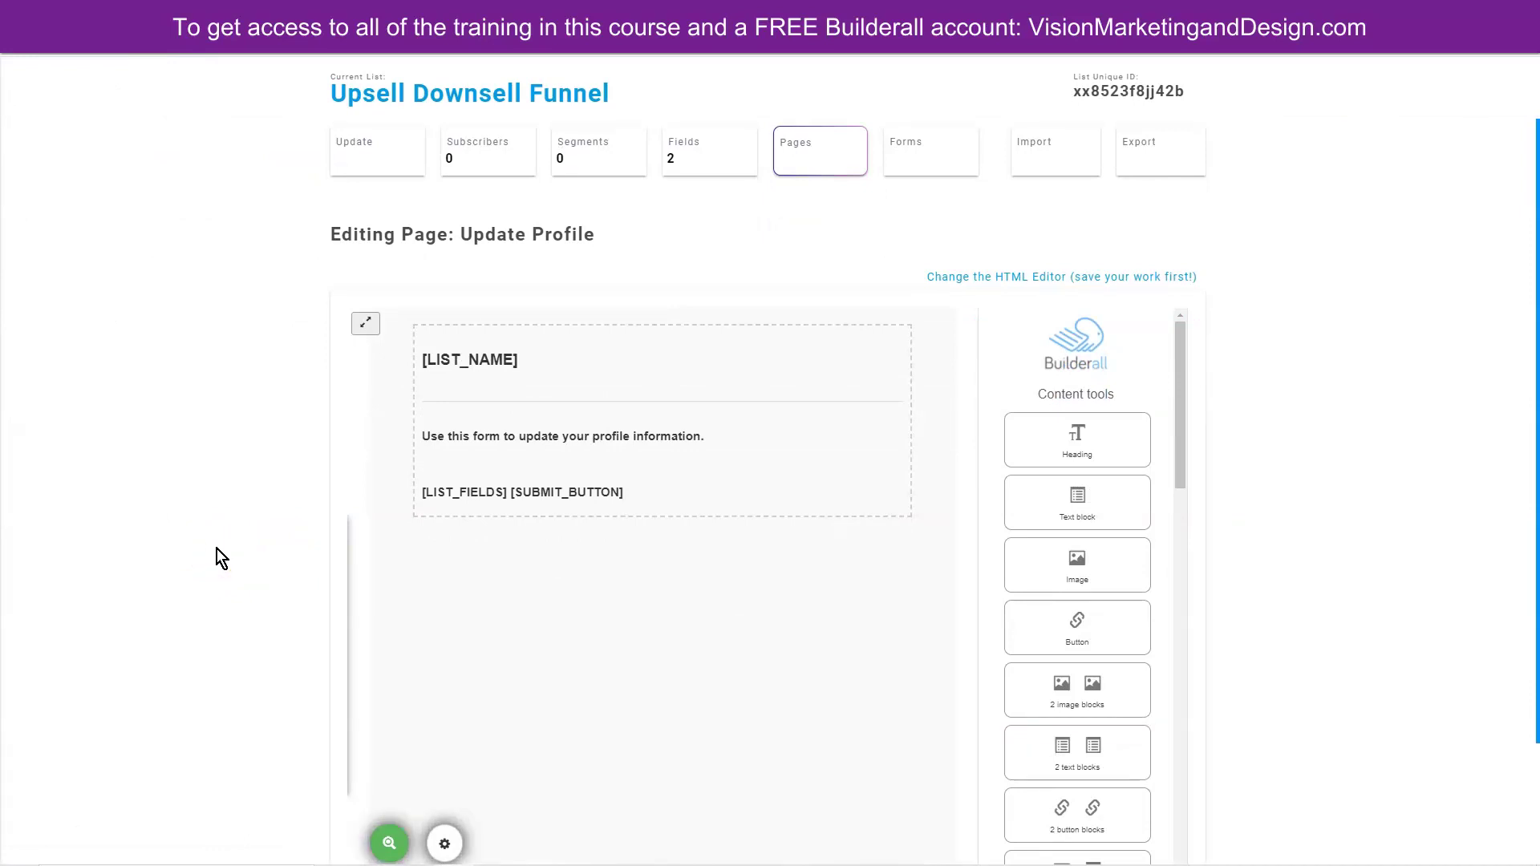
scroll(217, 547, "down", 1)
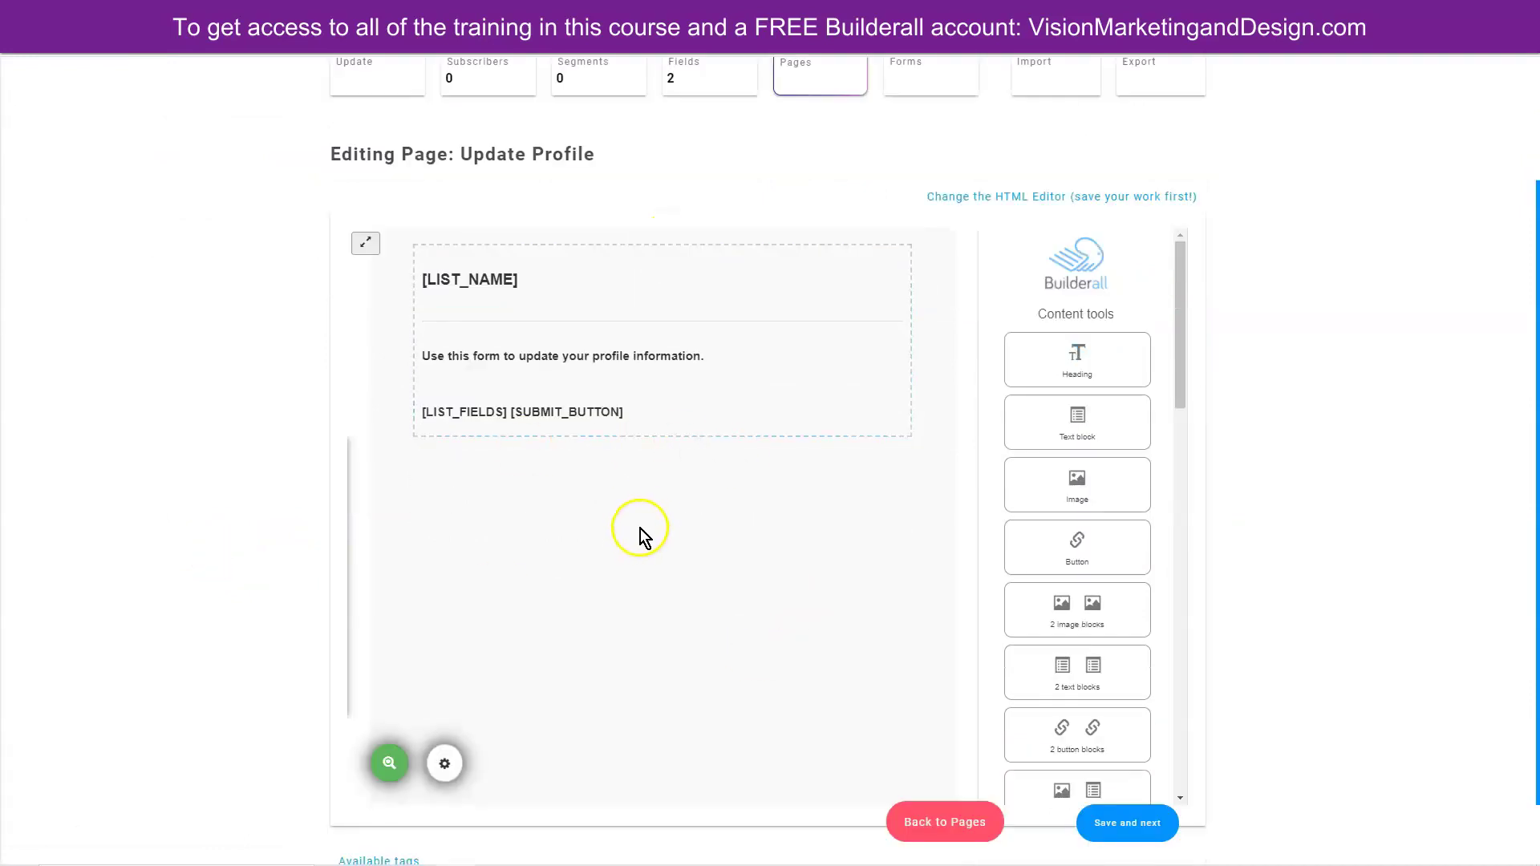
mouse_move(567, 410)
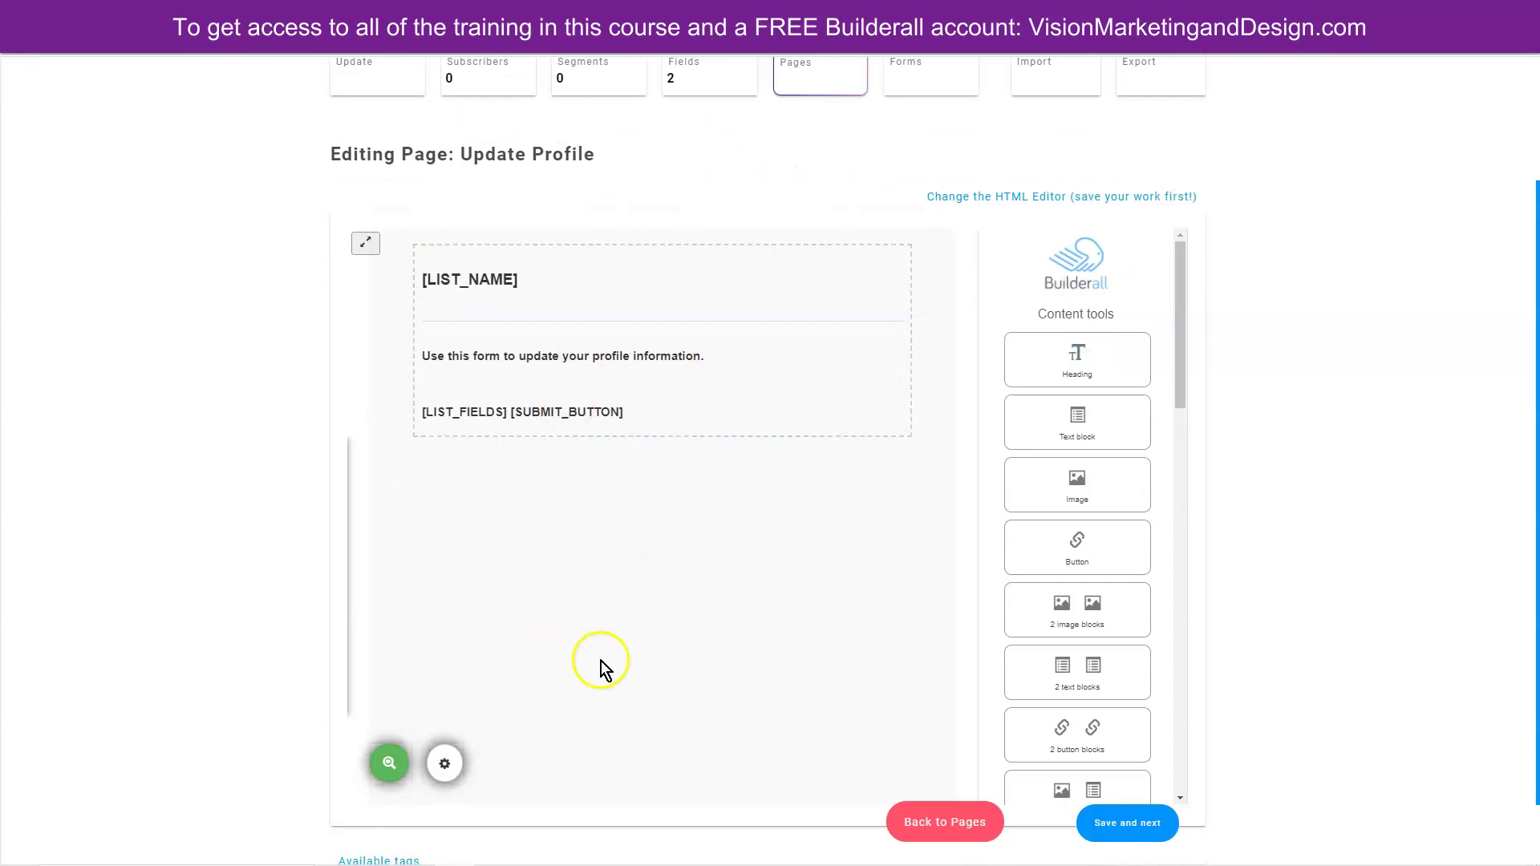
In the Update Profile page's advanced settings, redirect subscribers to the upsell funnel's front-end-sales-page URL and save the page.
scroll(206, 543, "down", 1)
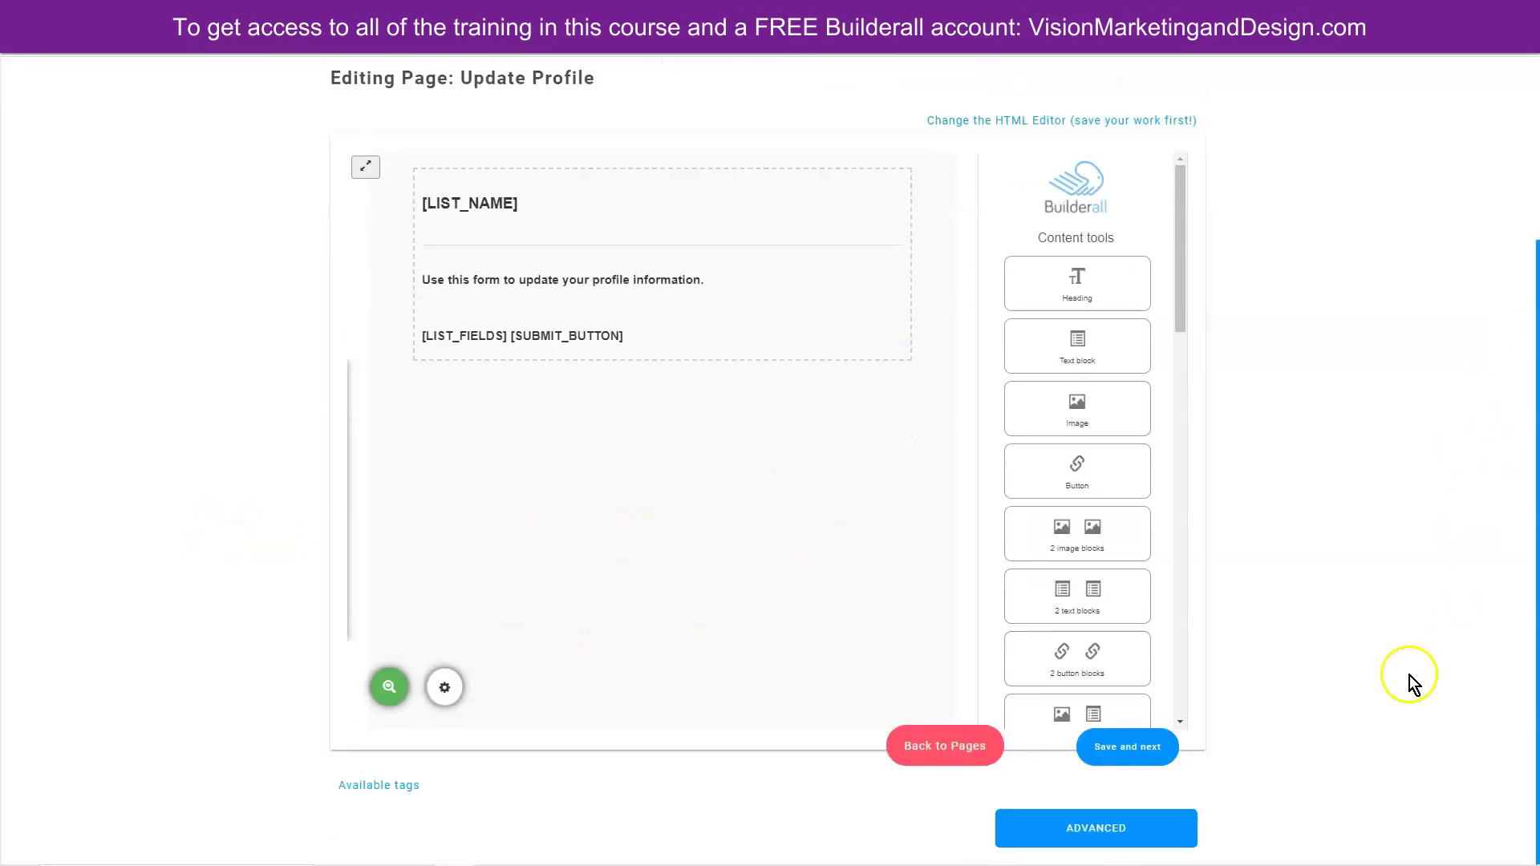
left_click(1079, 837)
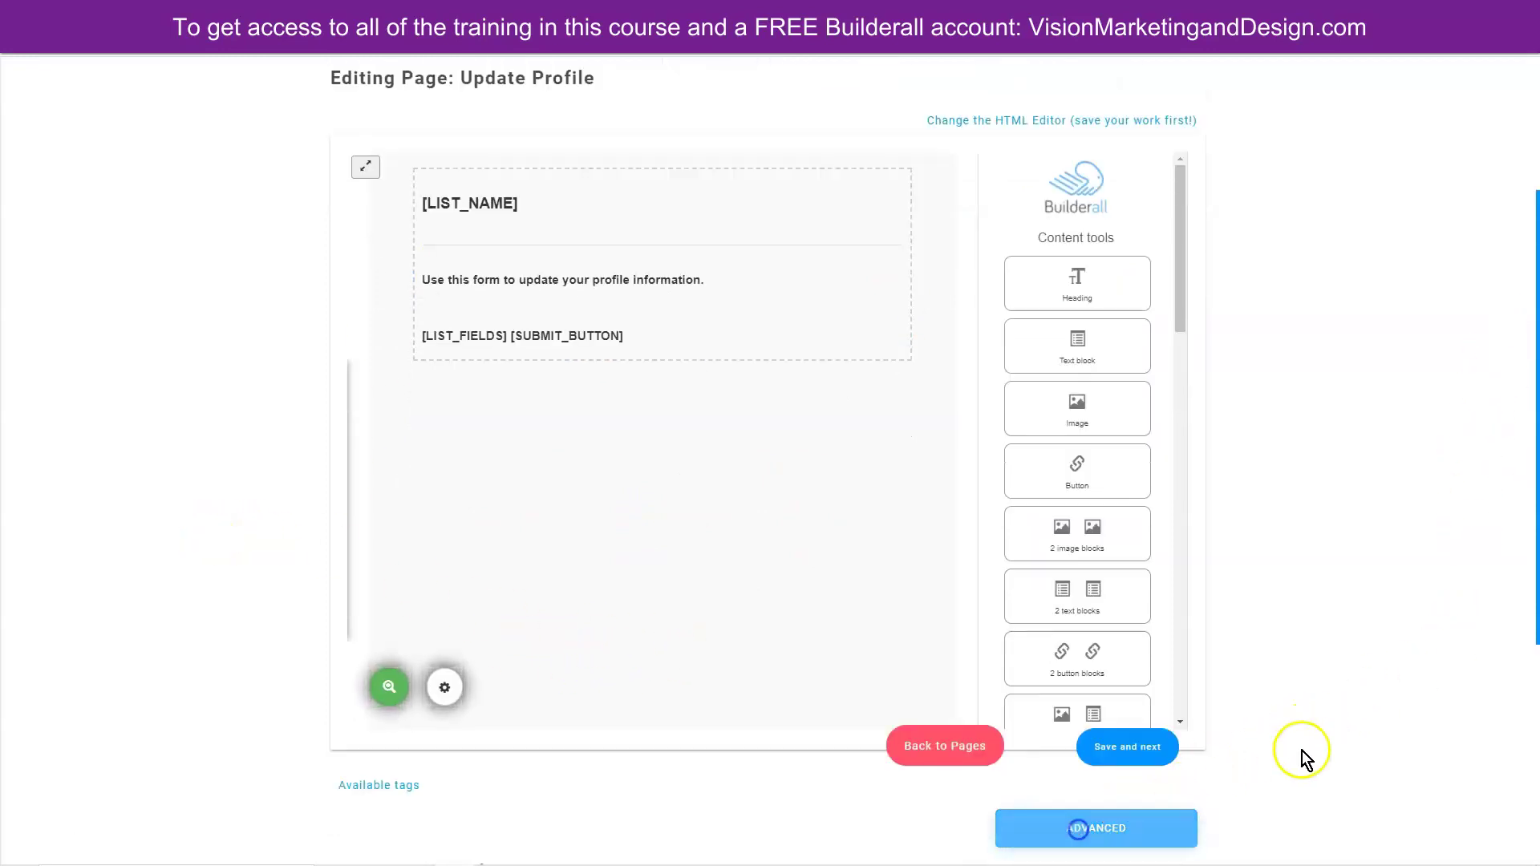
scroll(1305, 744, "down", 4)
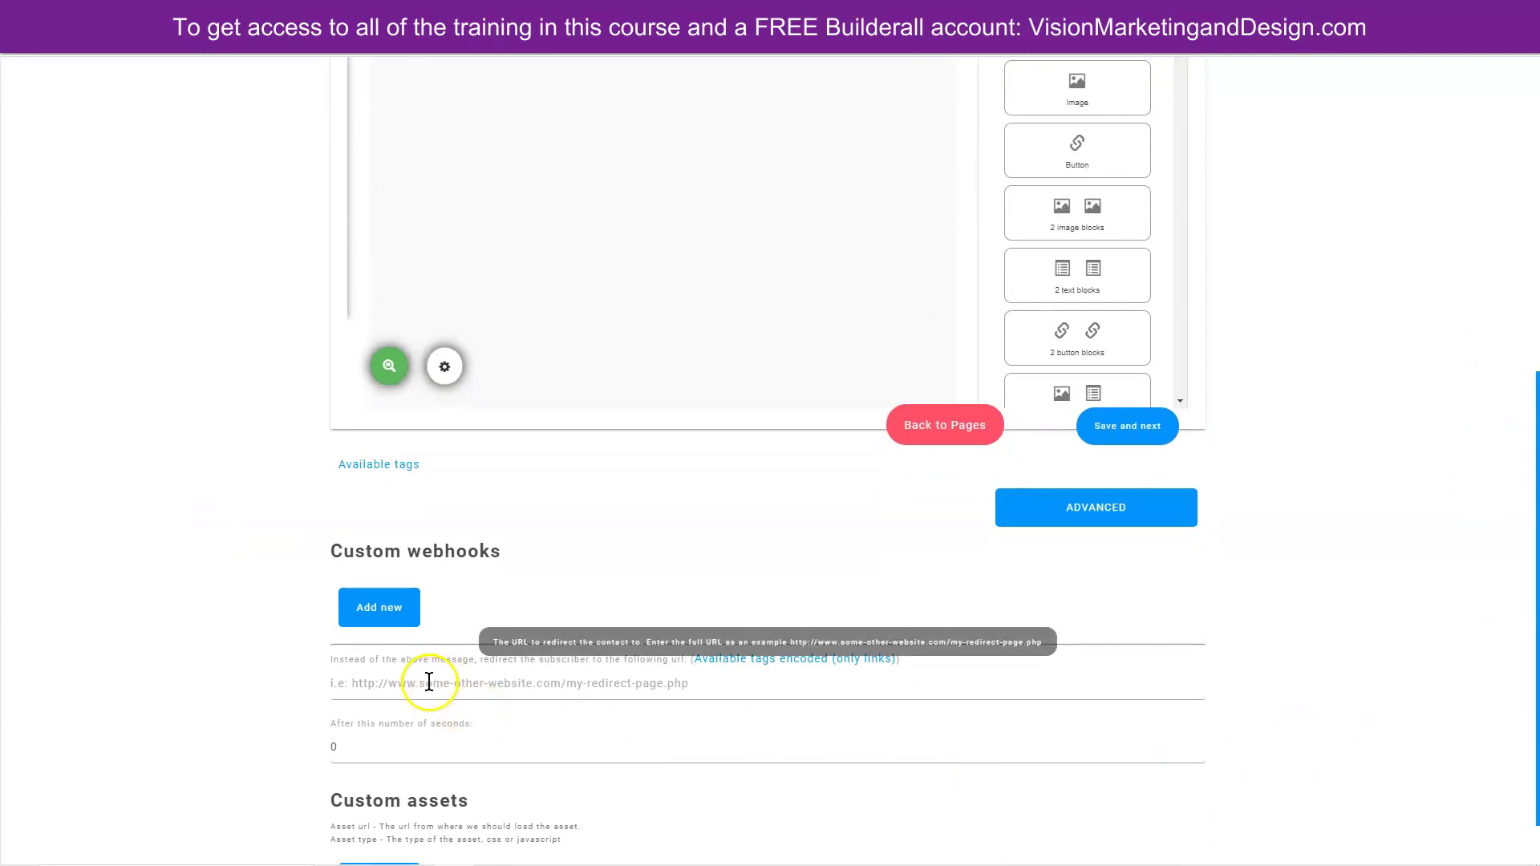
left_click(428, 681)
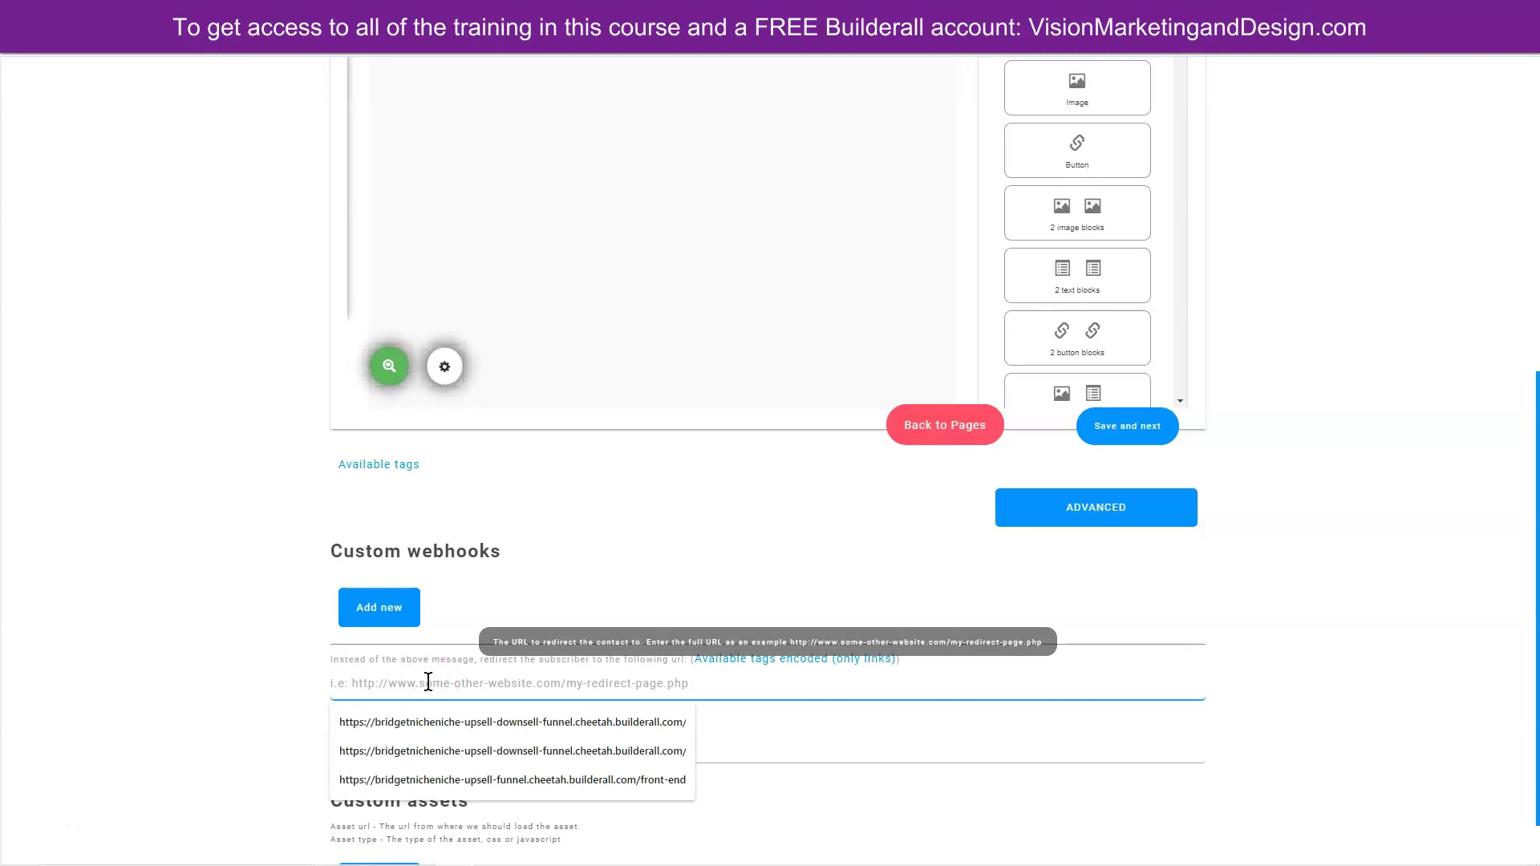
key("Down")
key("Down")
key("Down")
key("Return")
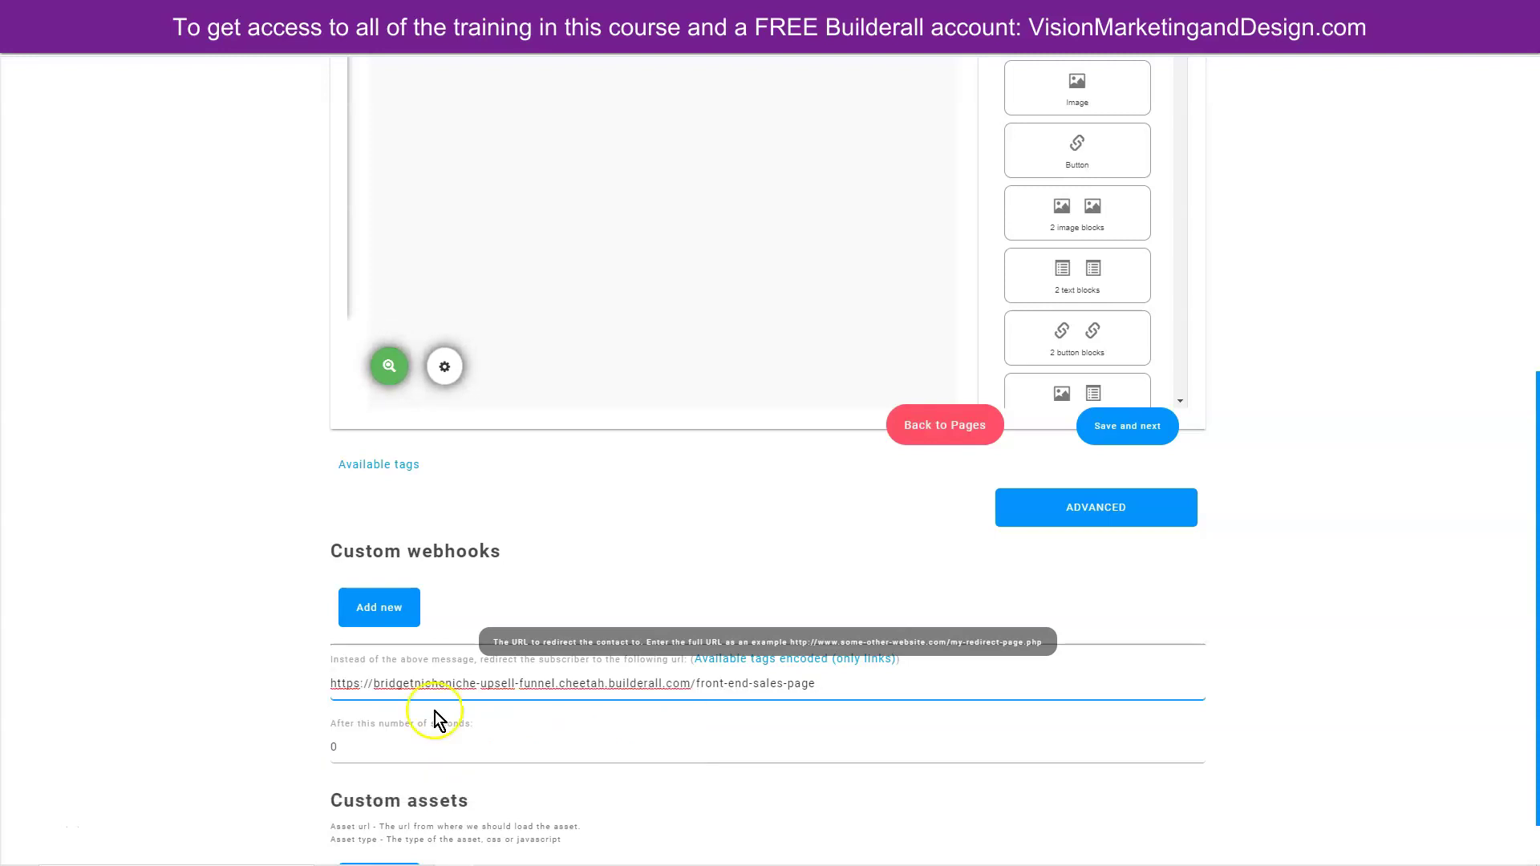
left_click(1143, 427)
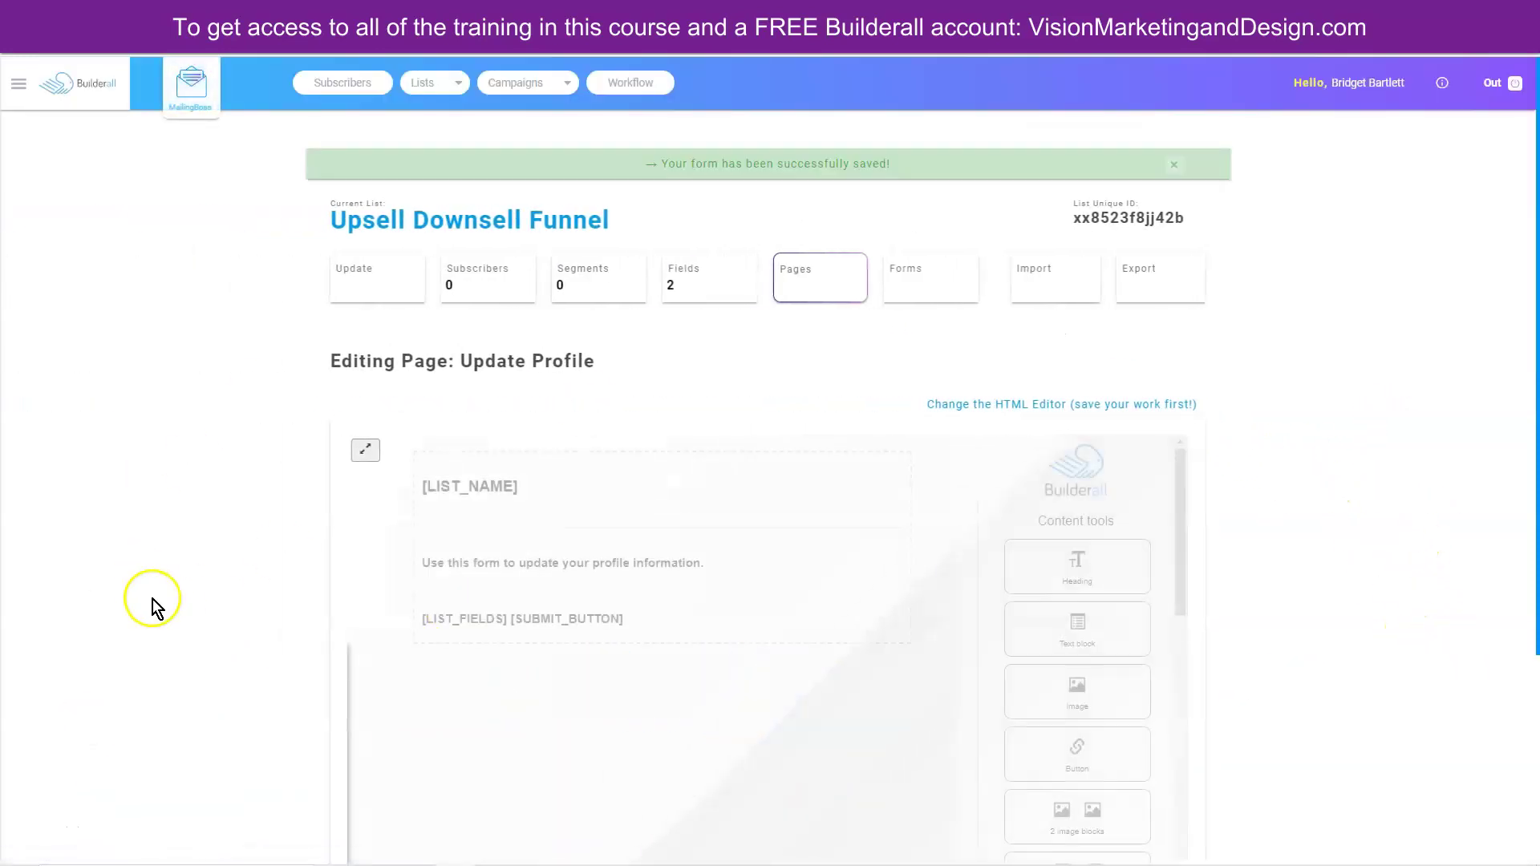
Return to the list's pages overview and open the Subscribe confirm email for editing.
scroll(144, 600, "down", 4)
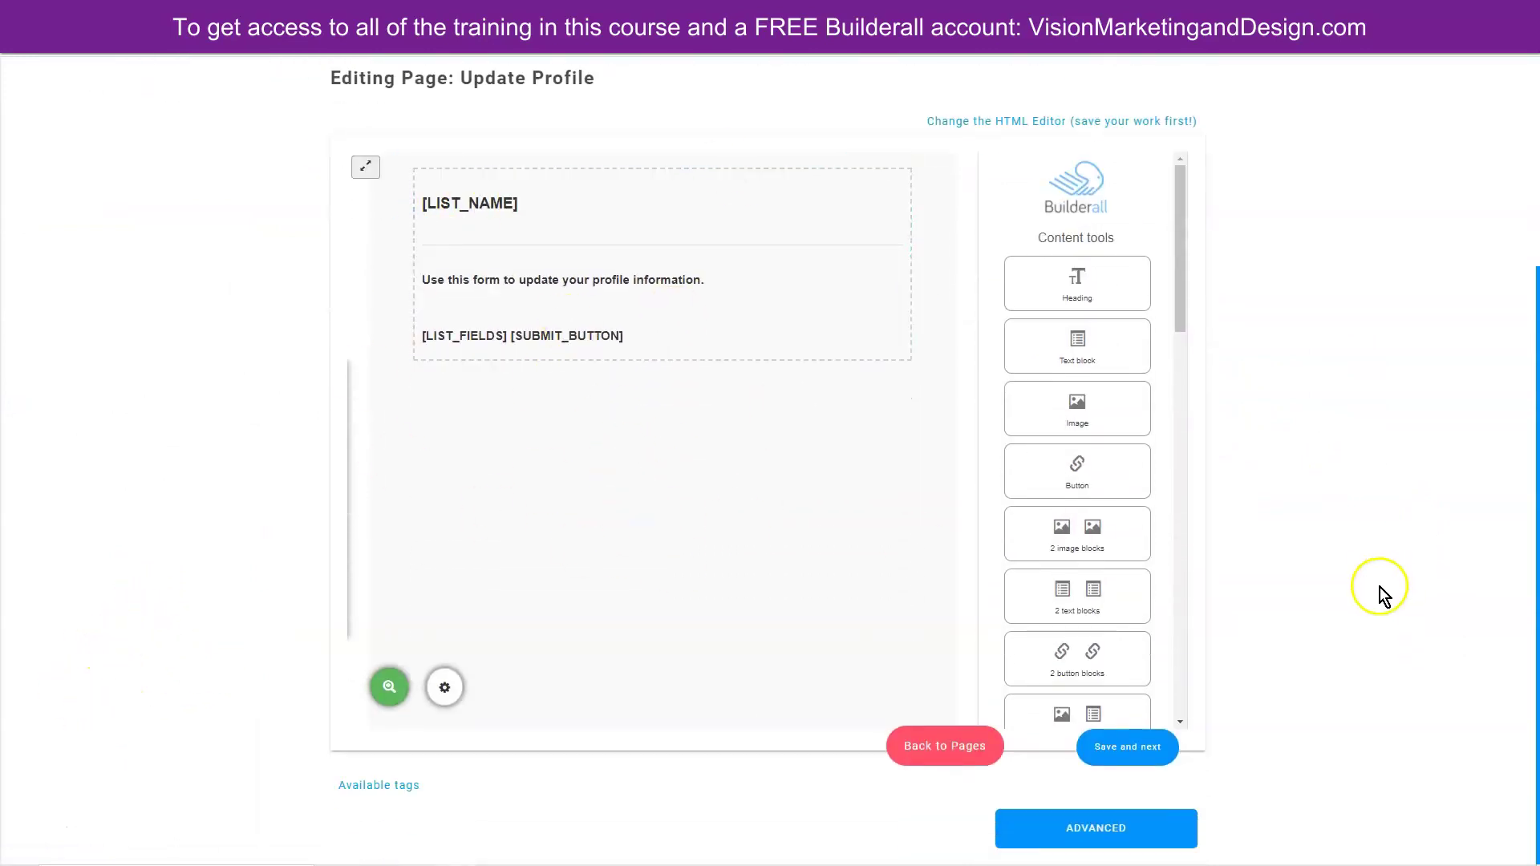
scroll(1345, 599, "up", 4)
left_click(797, 271)
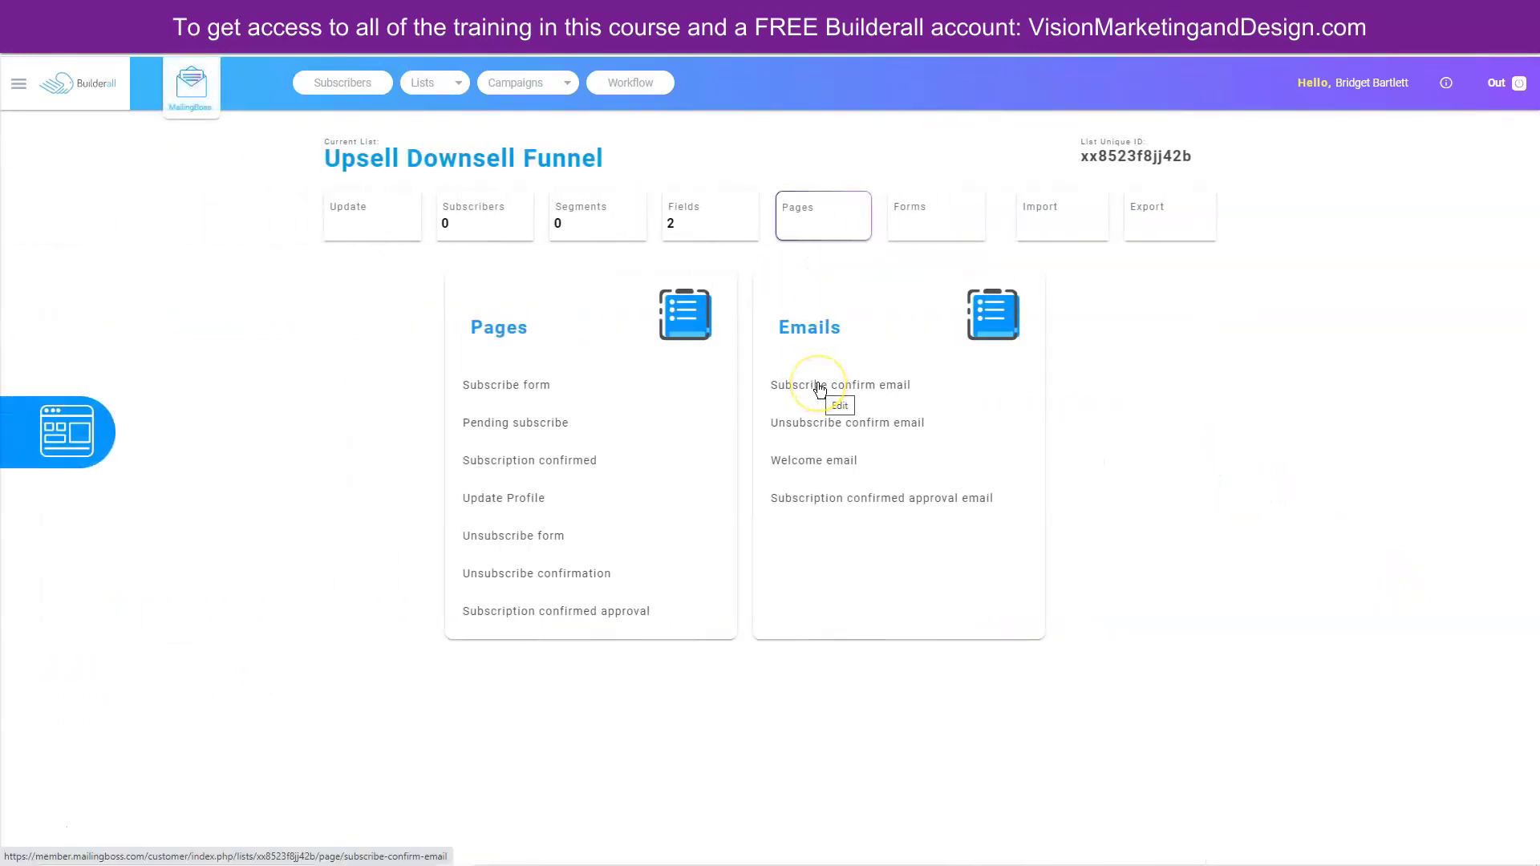
left_click(819, 389)
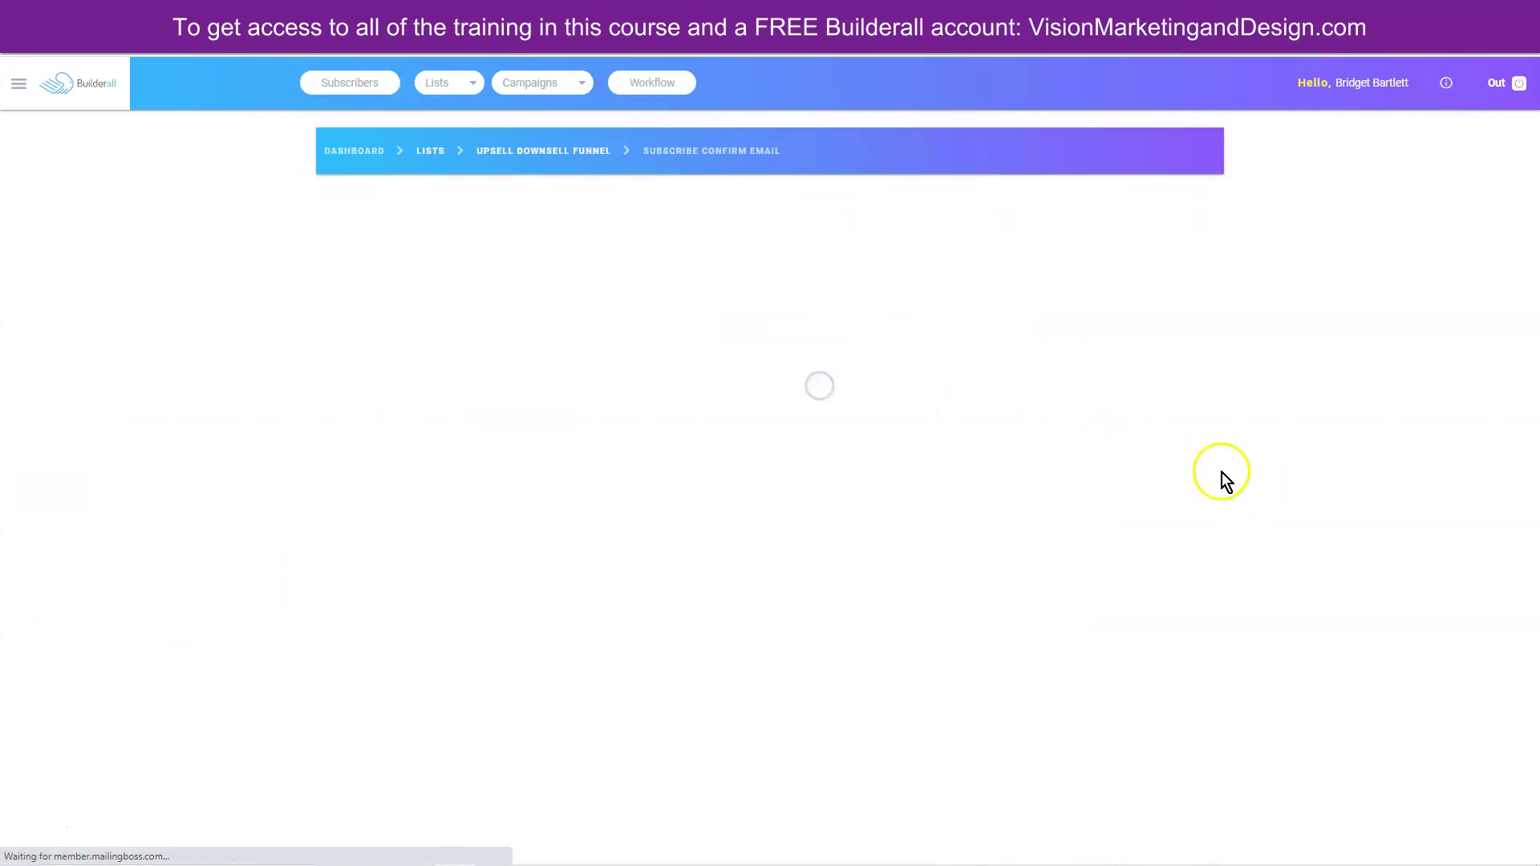
scroll(536, 389, "down", 1)
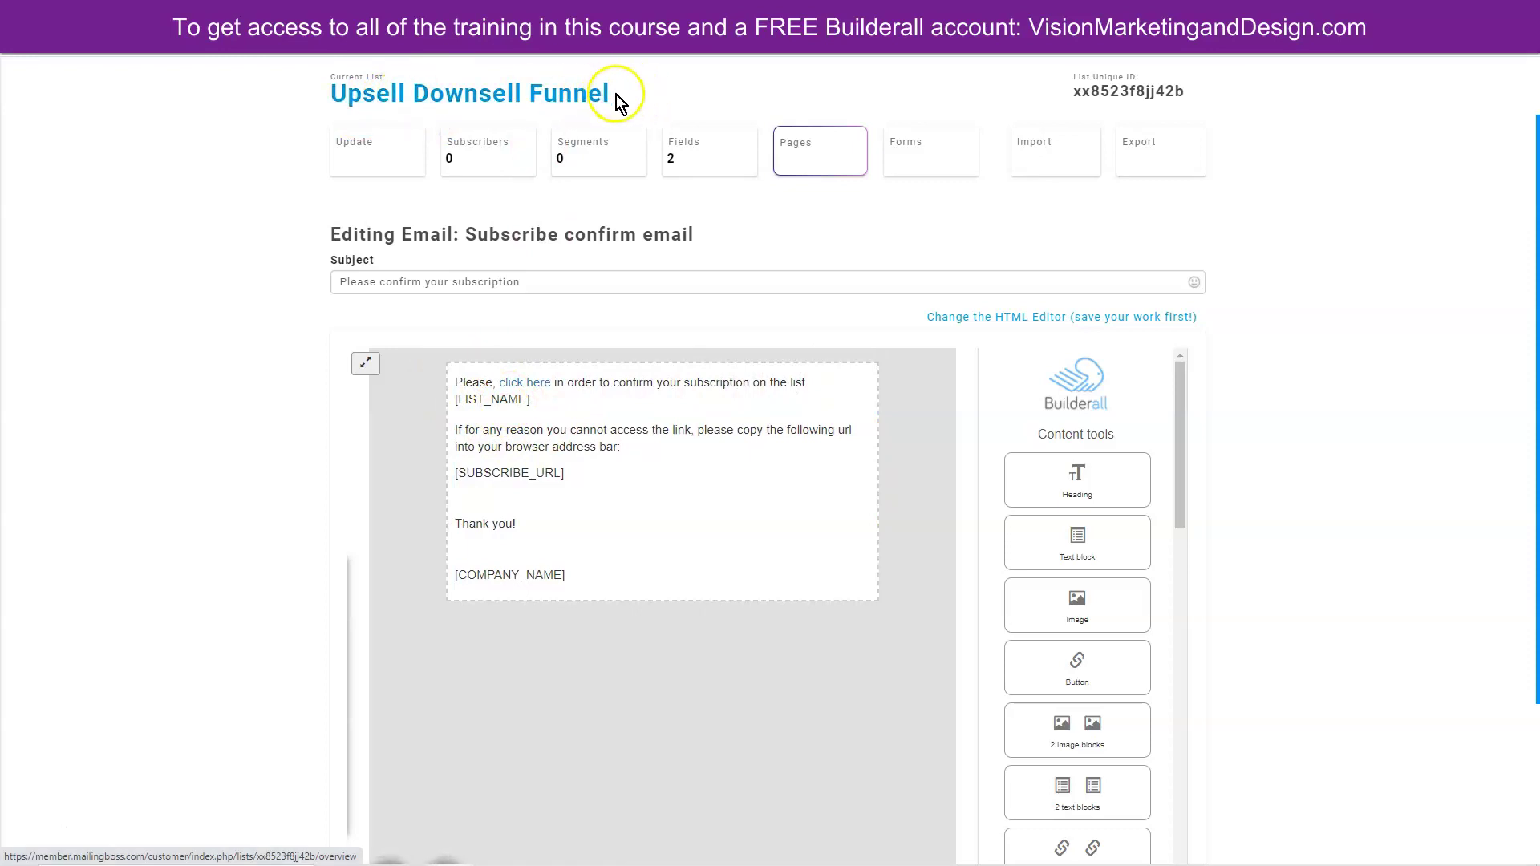
Reword the email's opening line to read "Please, click here to receive your special offer!" with a blank line below it.
left_click(562, 398)
left_click_drag(559, 388, 622, 409)
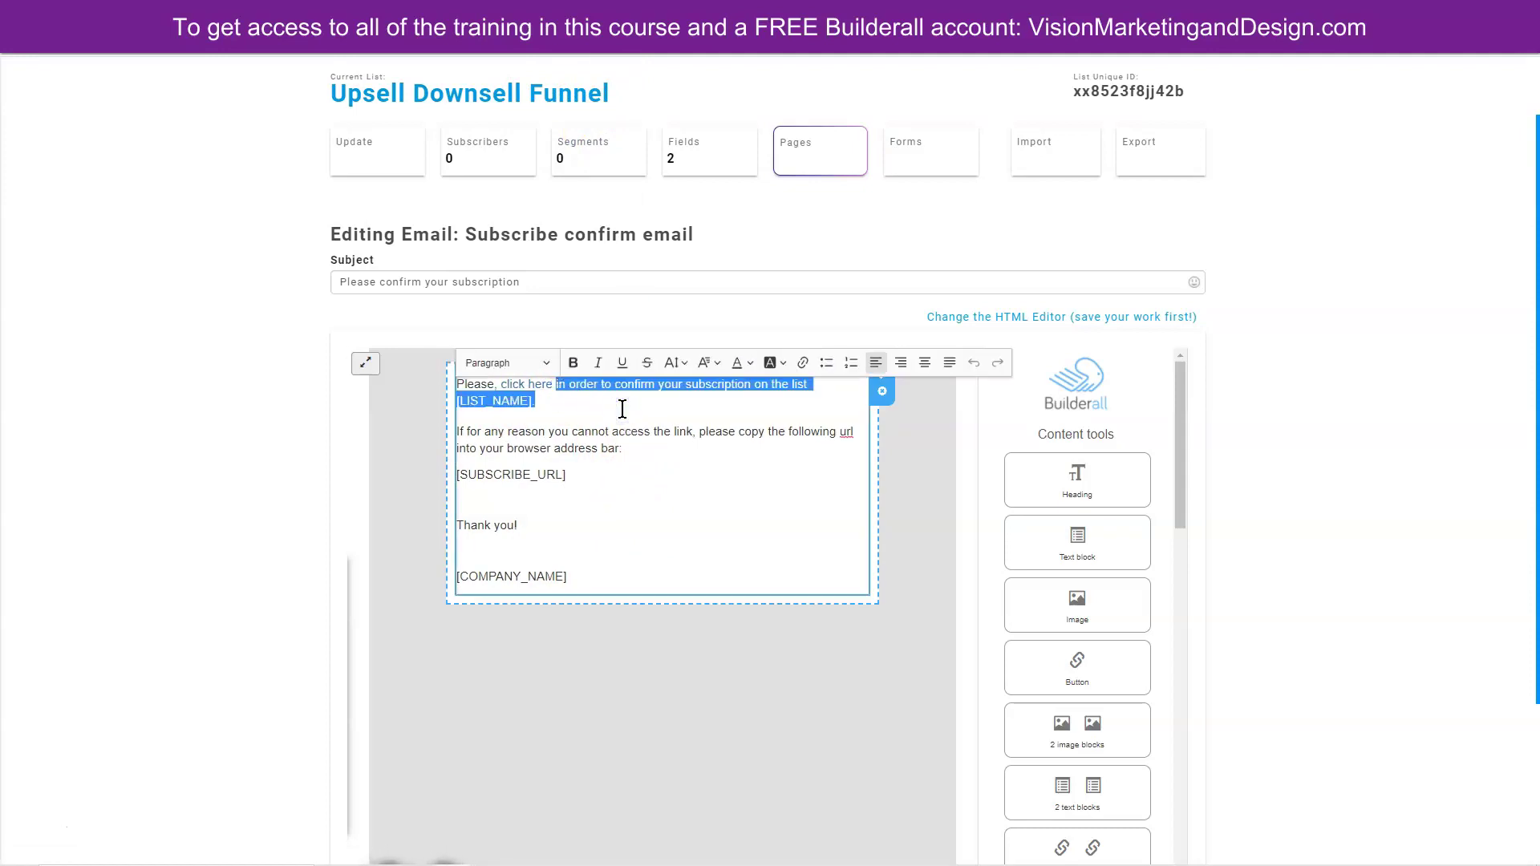
key("BackSpace")
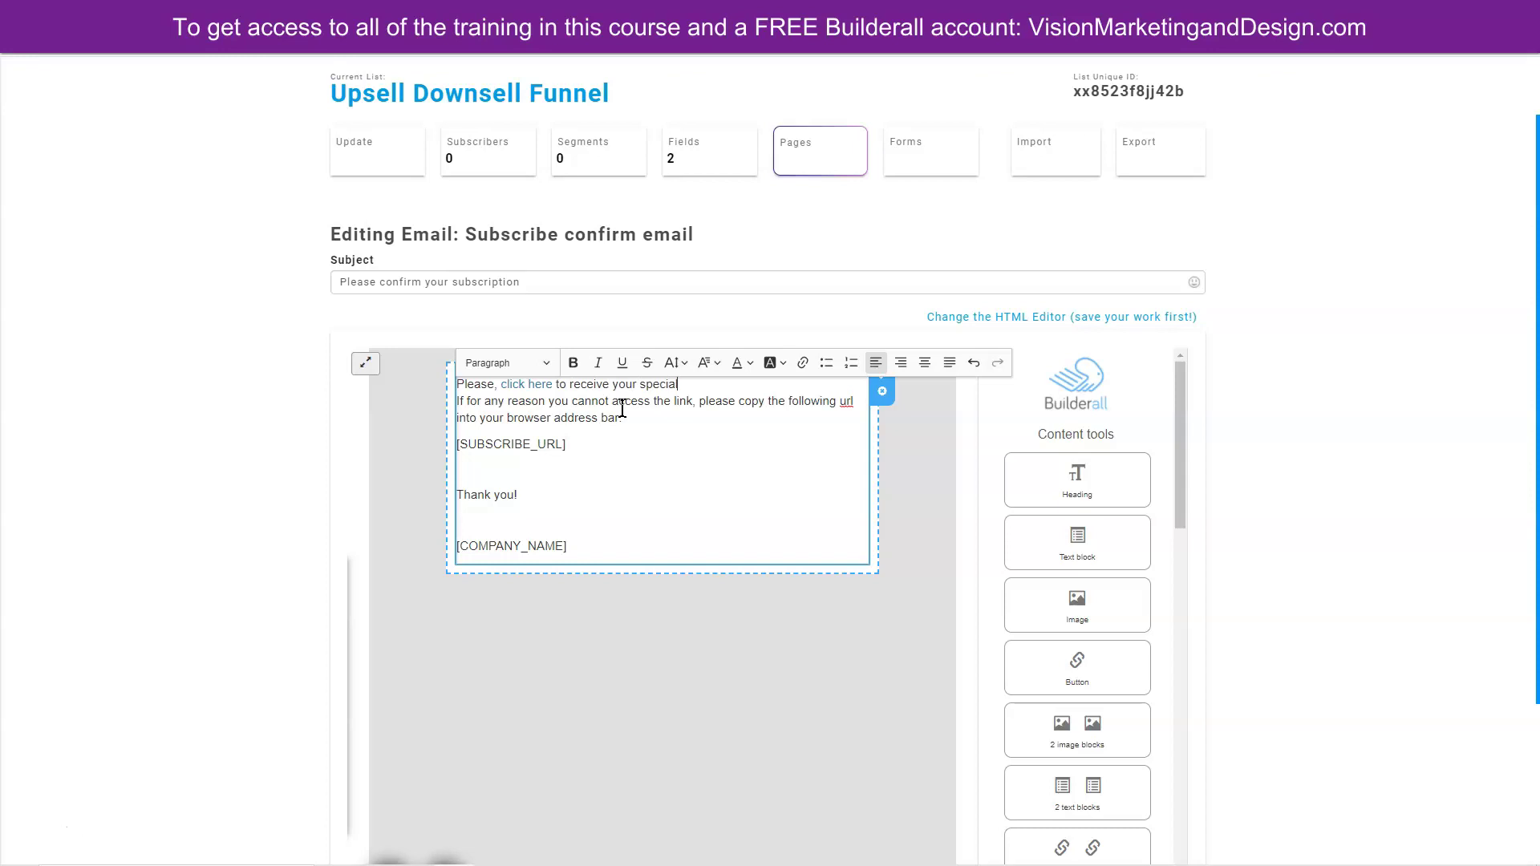
key("Return")
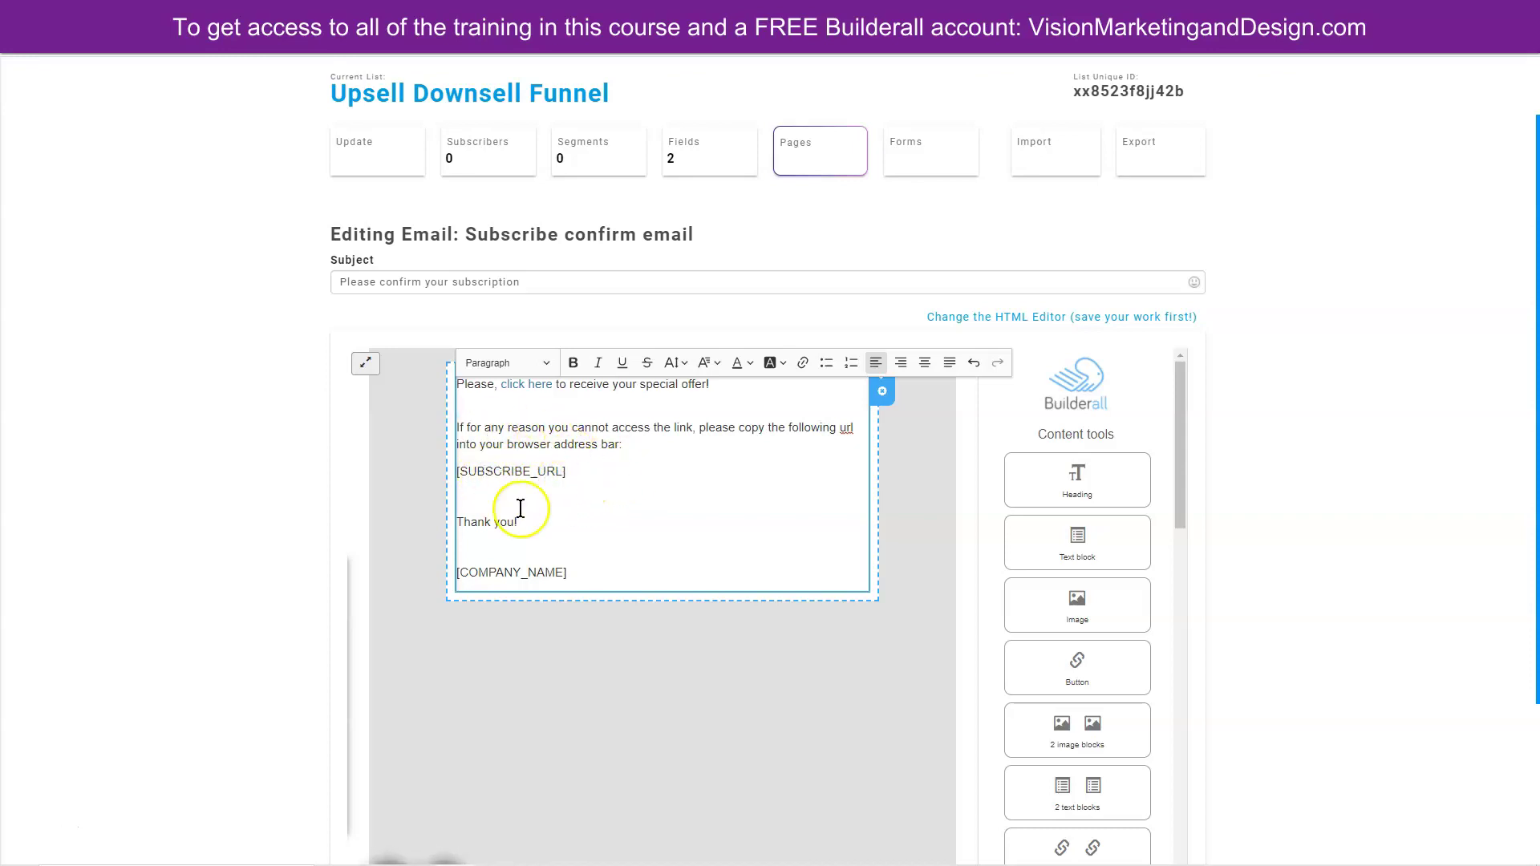
Add the sender's full name on a new line below "Thank you!" and save the Subscribe confirm email.
left_click(578, 477)
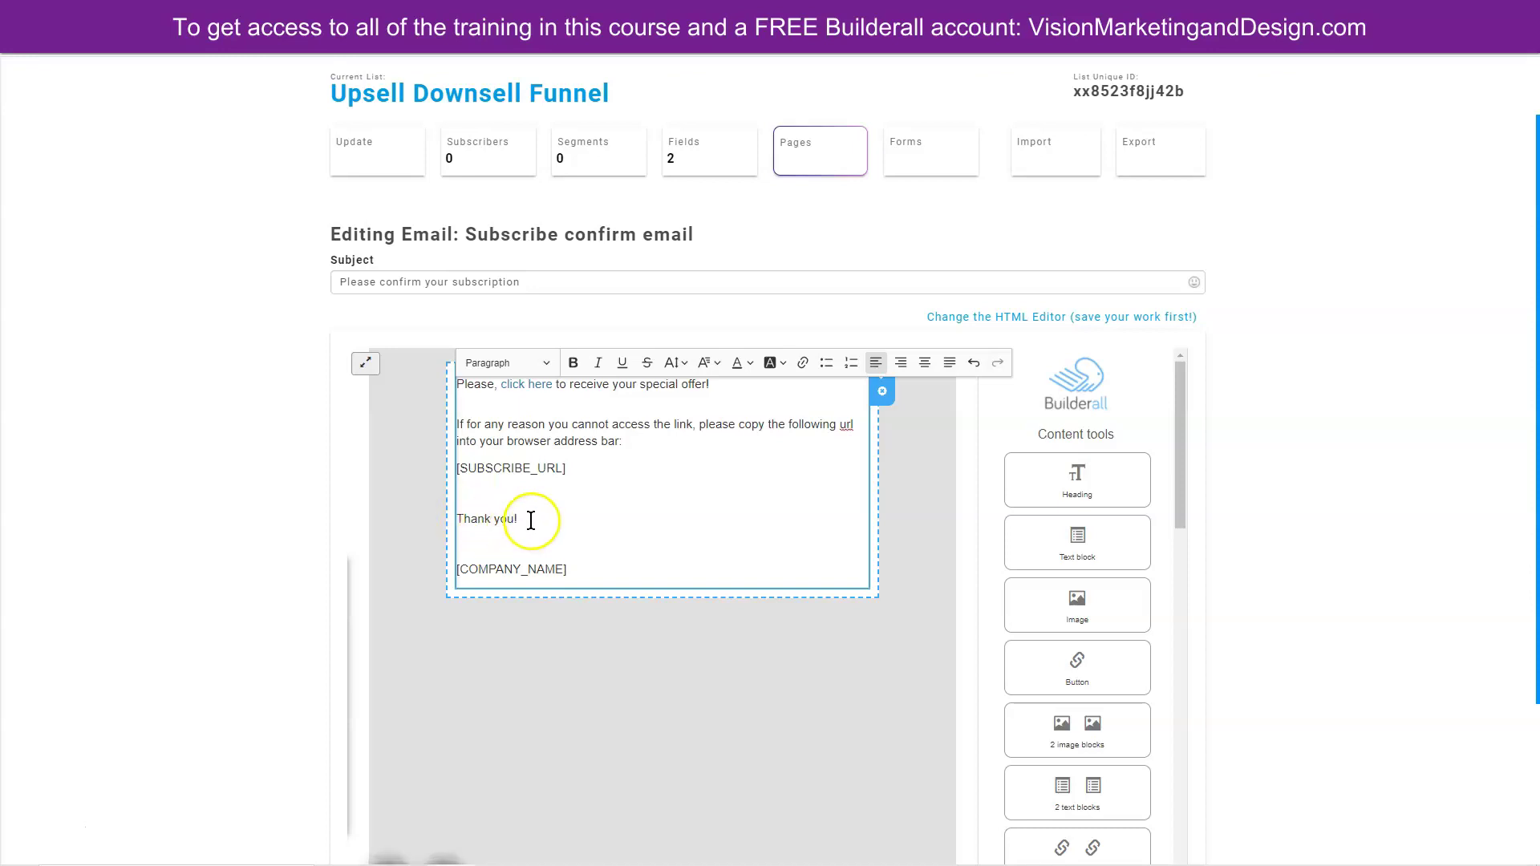
key("Return")
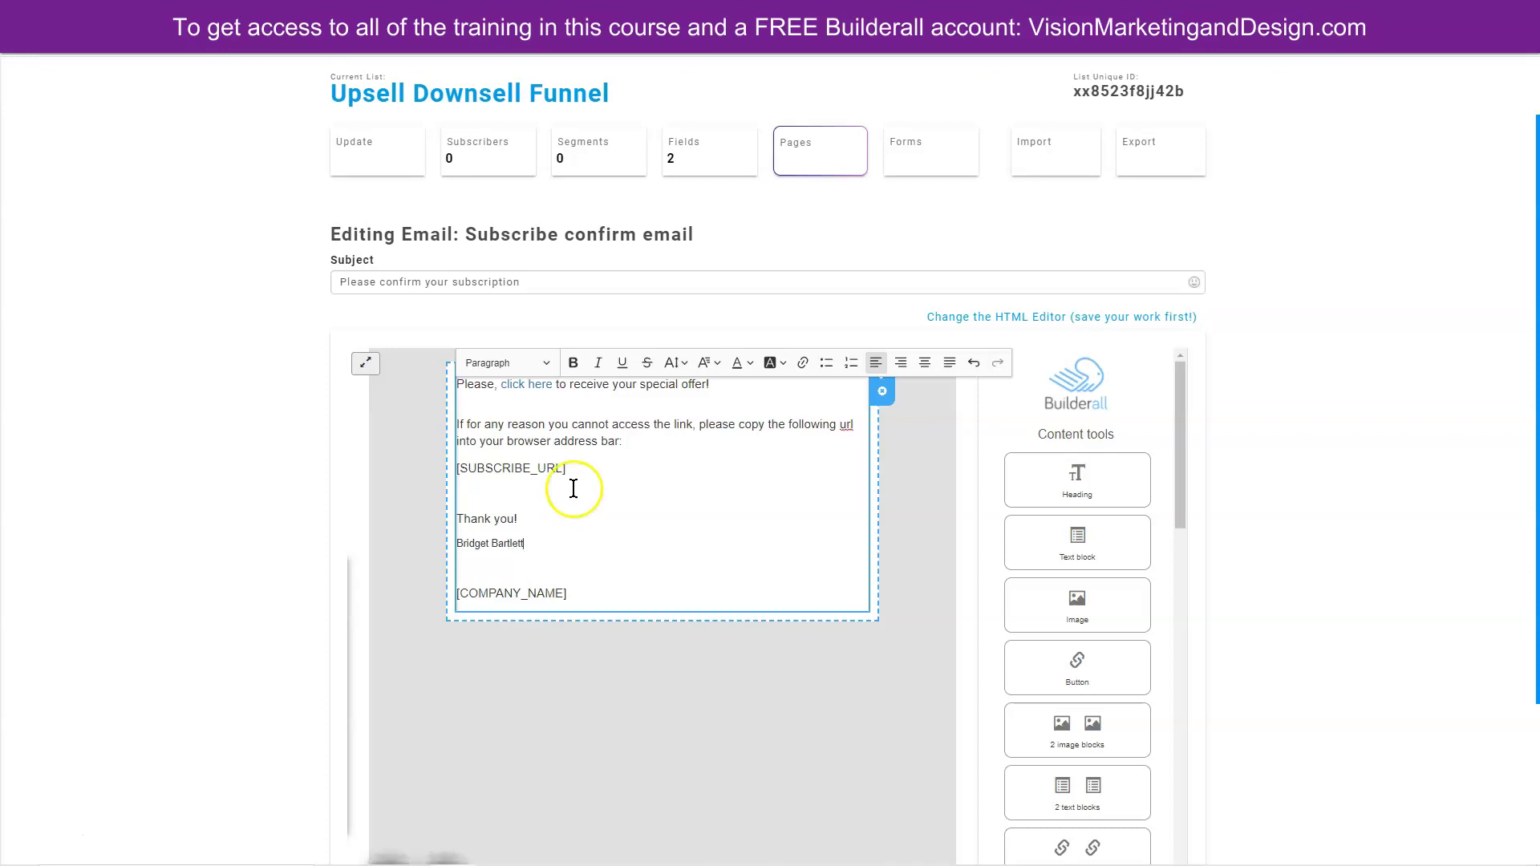
scroll(811, 551, "down", 2)
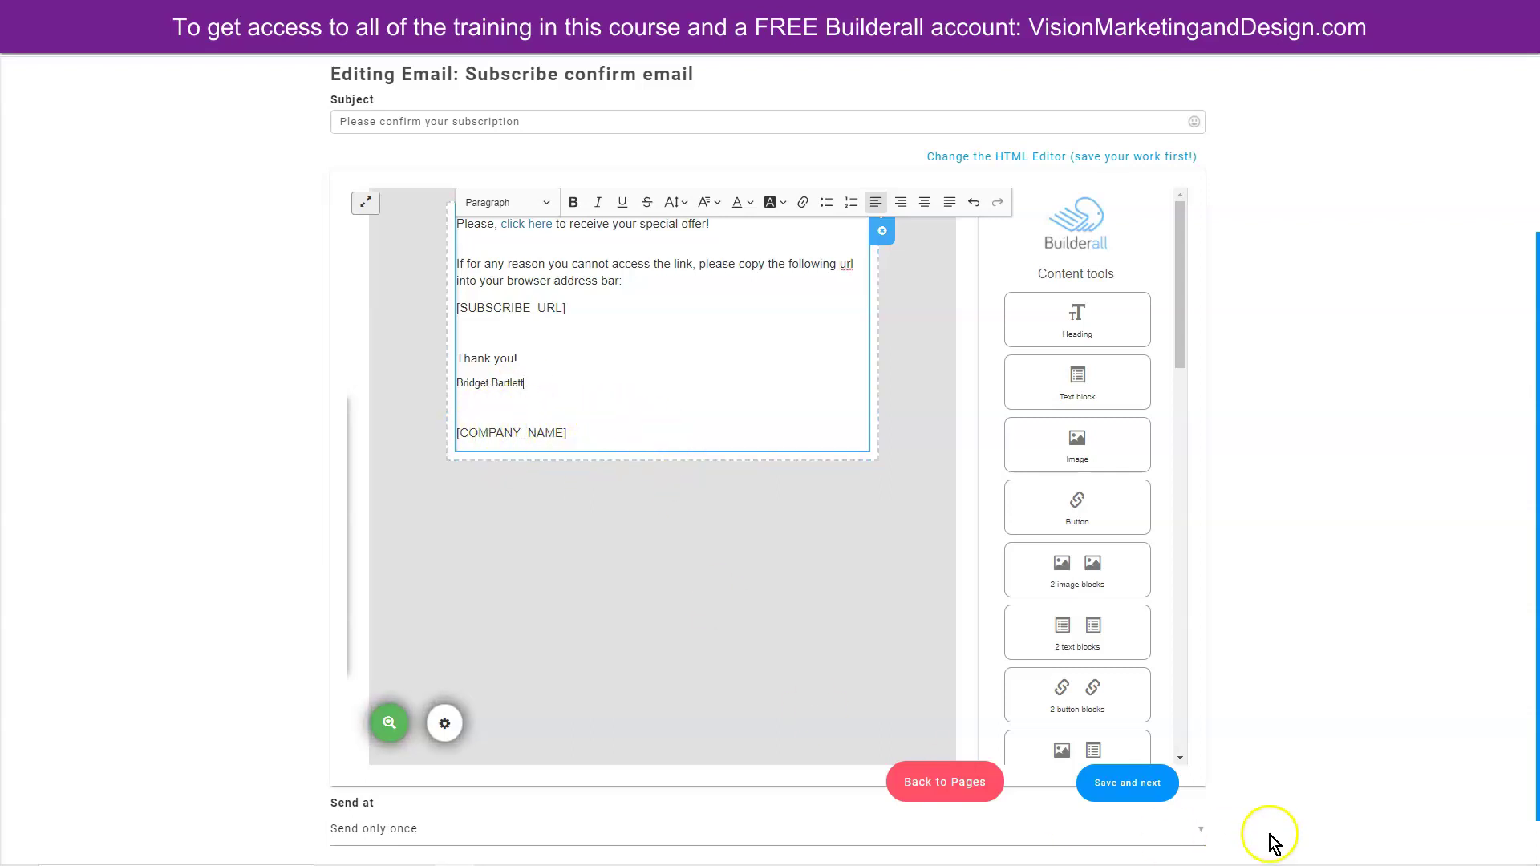
left_click(1127, 788)
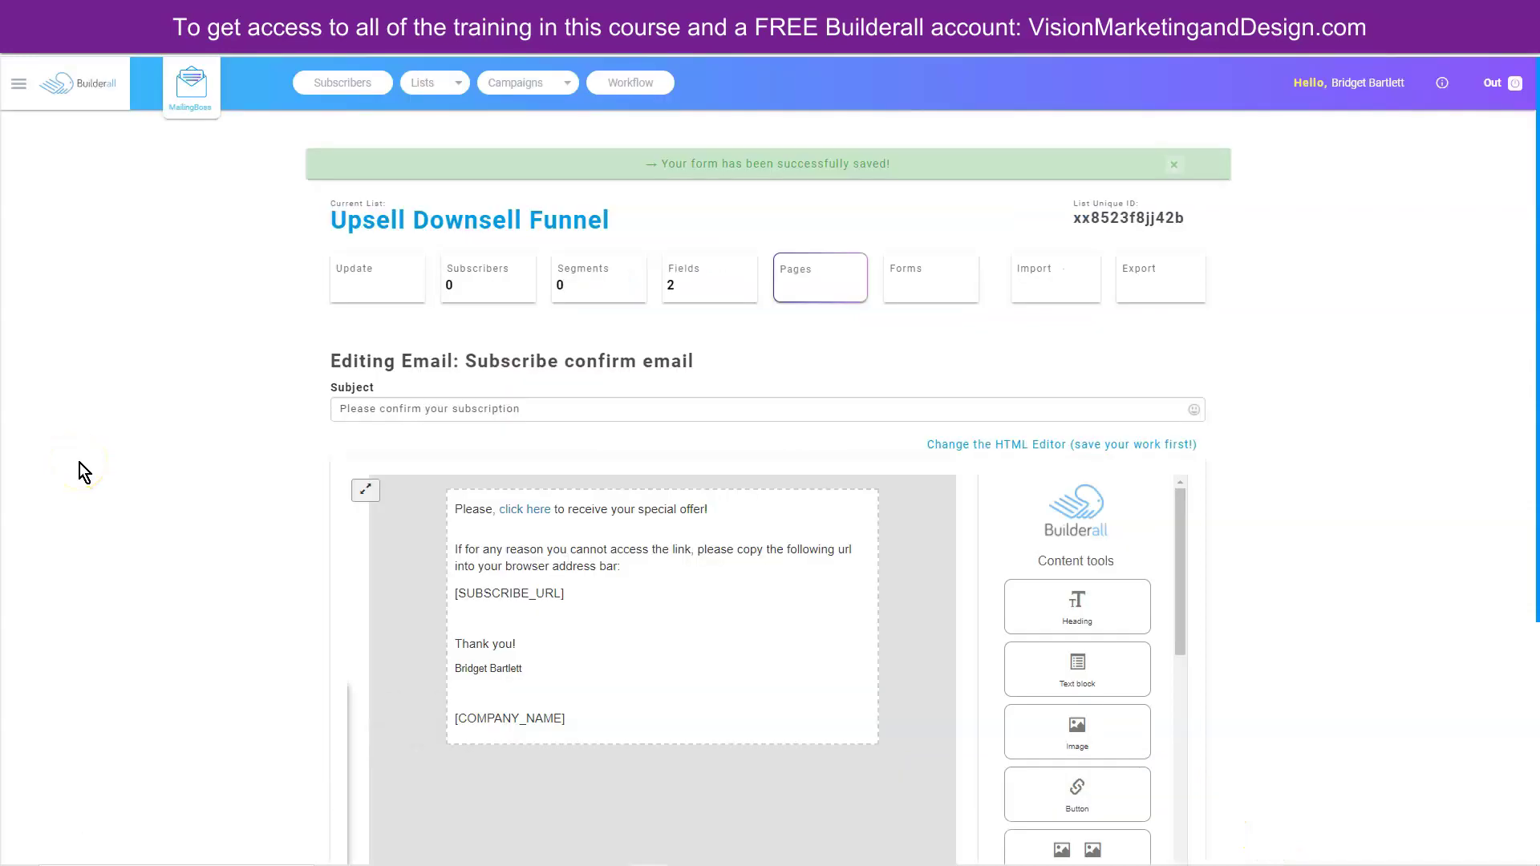